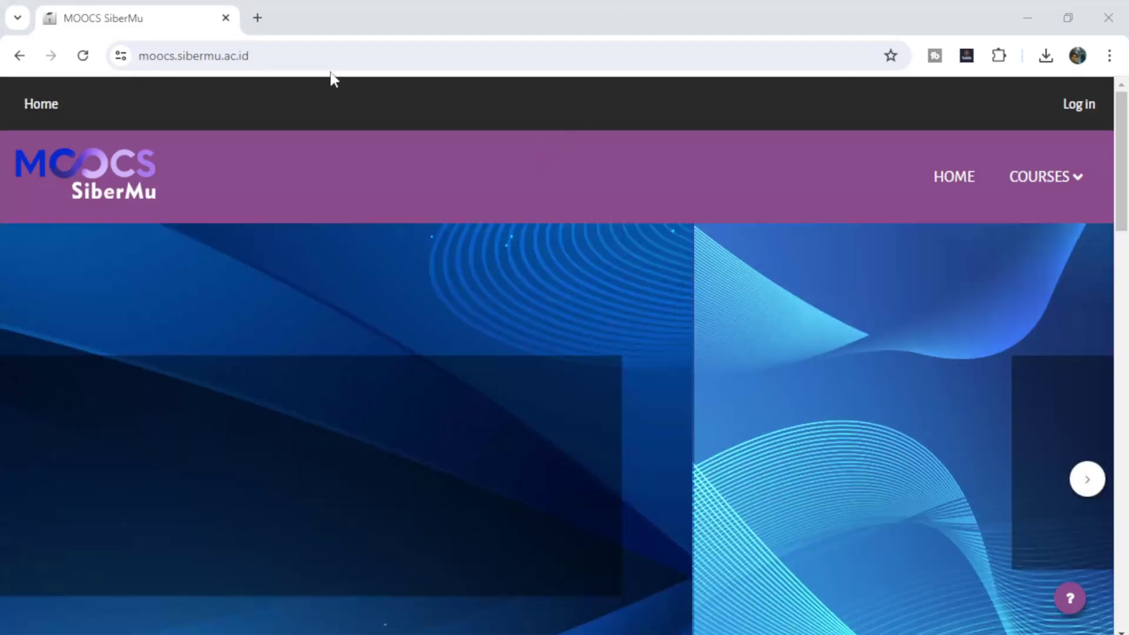
- Open the GRATIS course category from the course categories on the MOOCS SiberMu home page
left_click(328, 56)
scroll(631, 347, "down", 15)
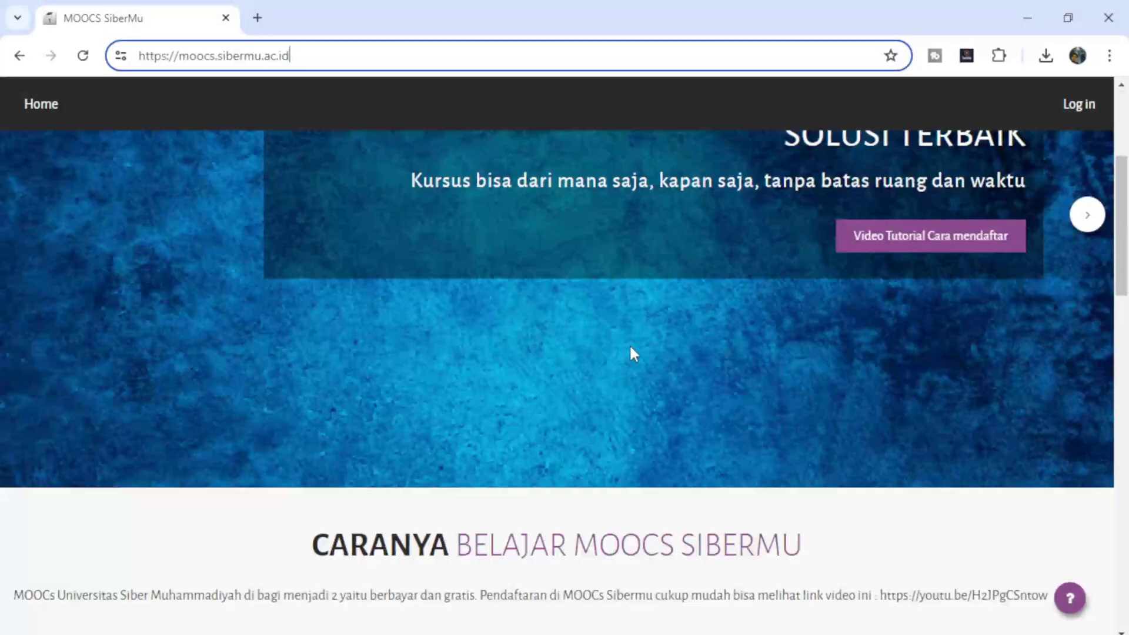
scroll(630, 348, "up", 2)
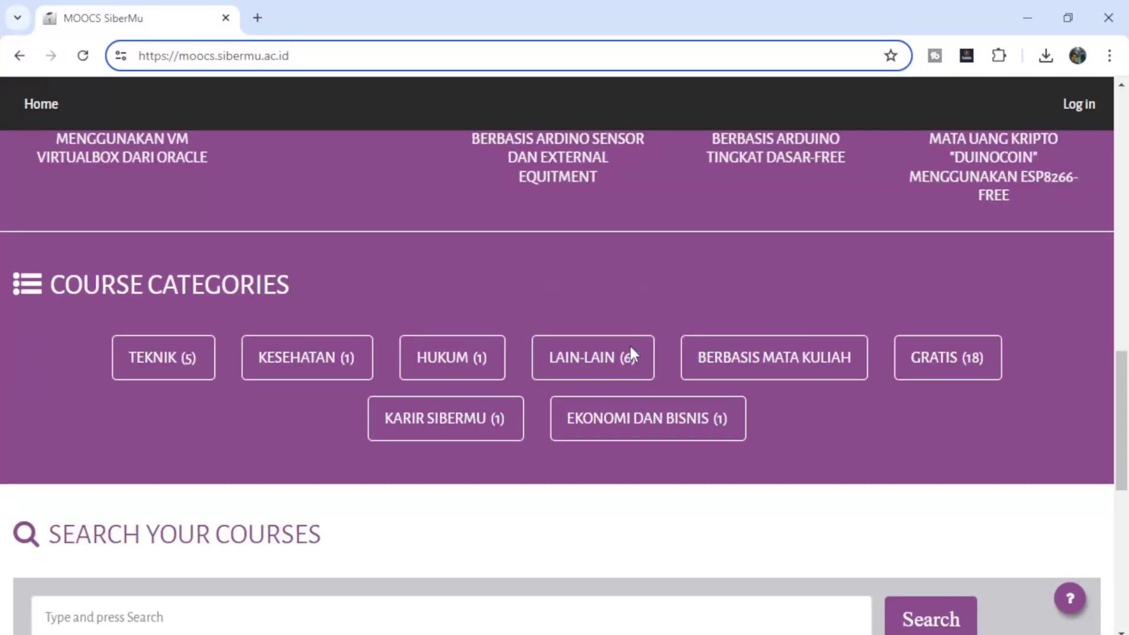
left_click(957, 364)
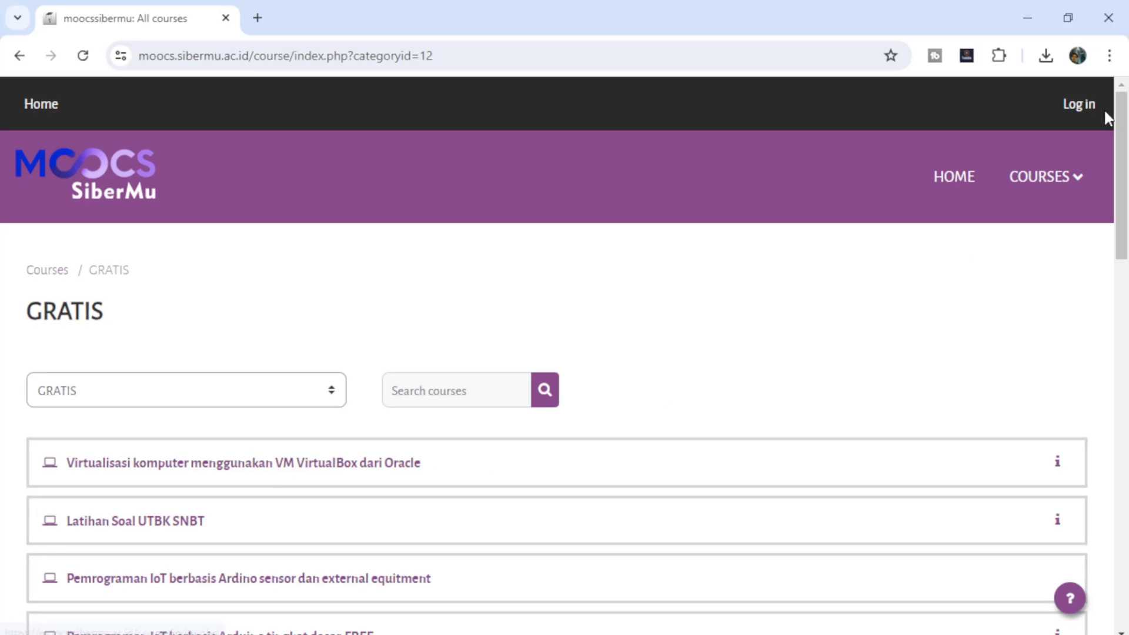
- Review the sign-in and account creation options on the MOOCS SiberMu login page, and return to the GRATIS course list
left_click(1074, 105)
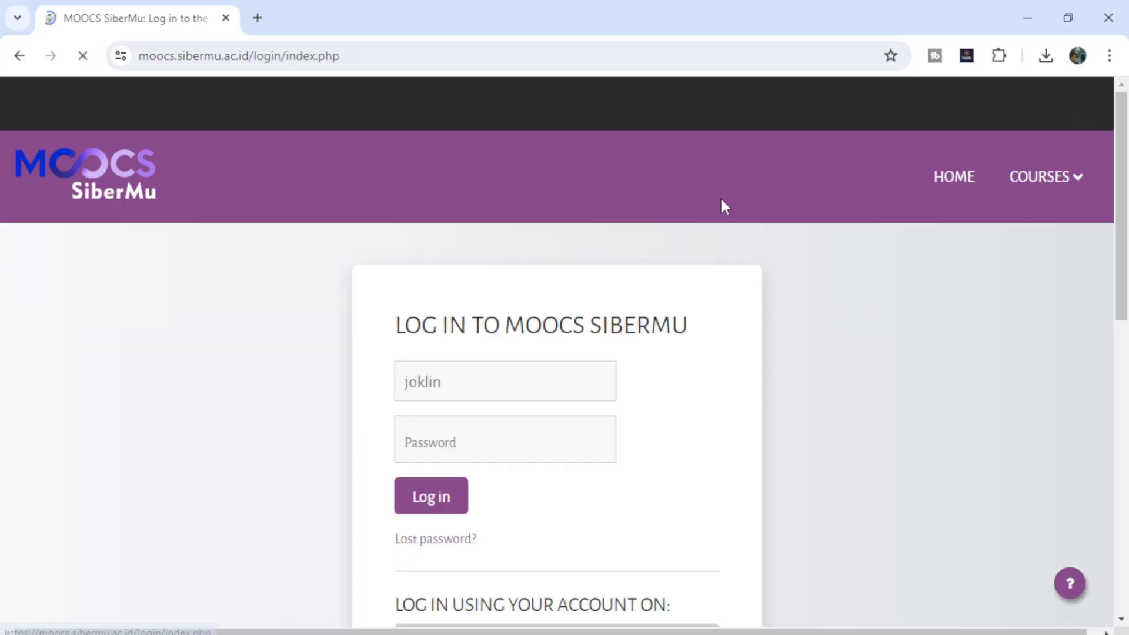
scroll(714, 393, "down", 3)
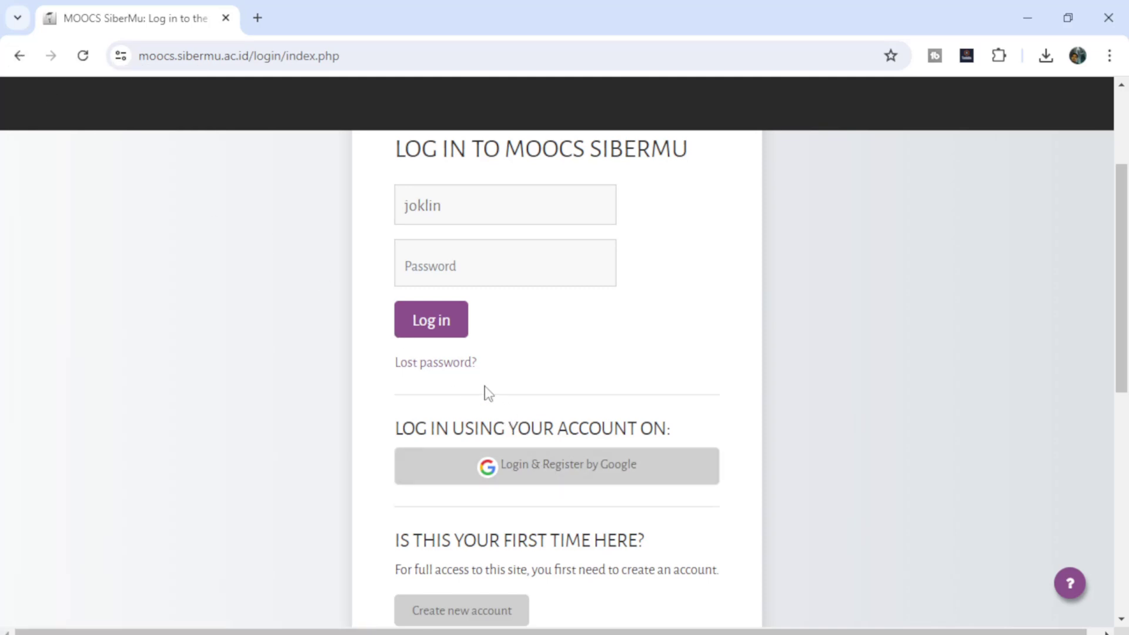
left_click(20, 56)
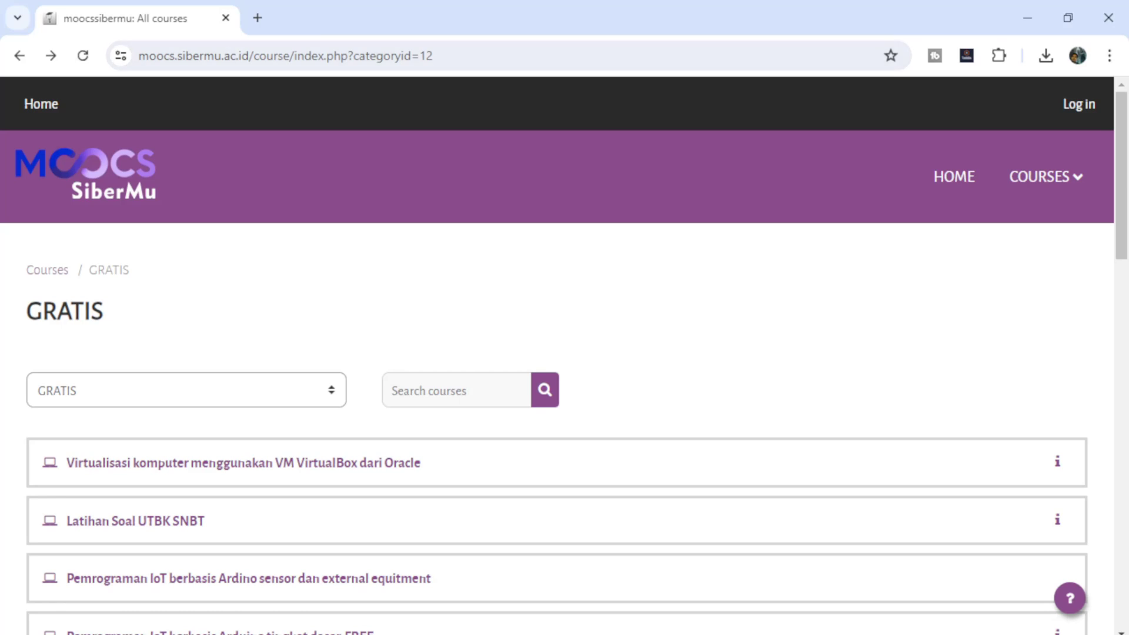
- Open the virtualbox.org website in a new browser tab
left_click(257, 18)
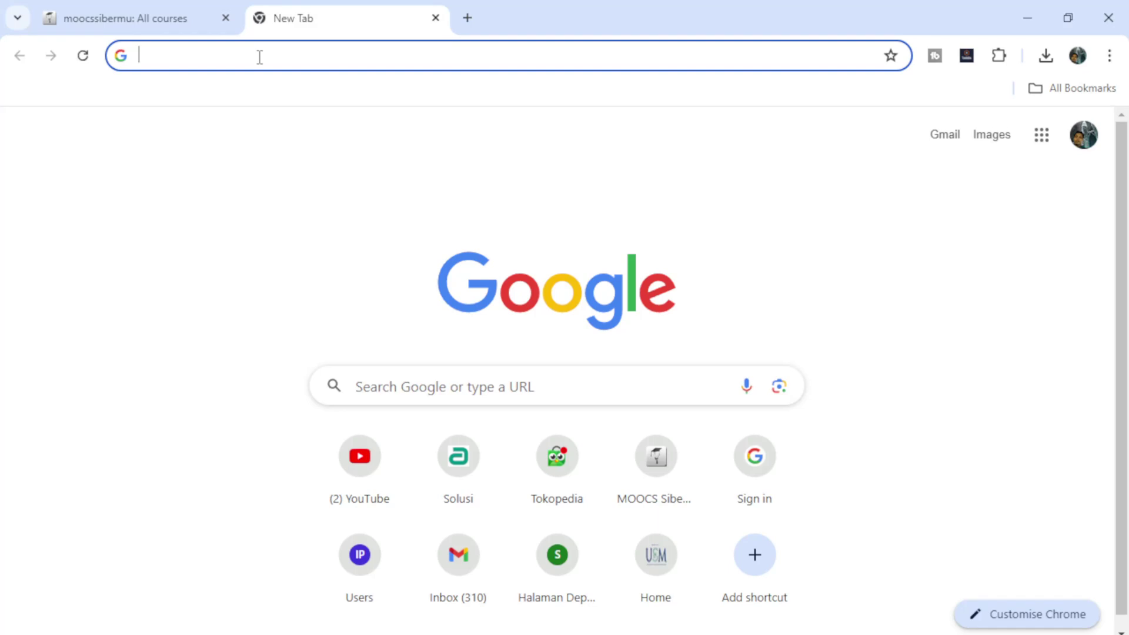
type("c")
key("BackSpace")
type("vi")
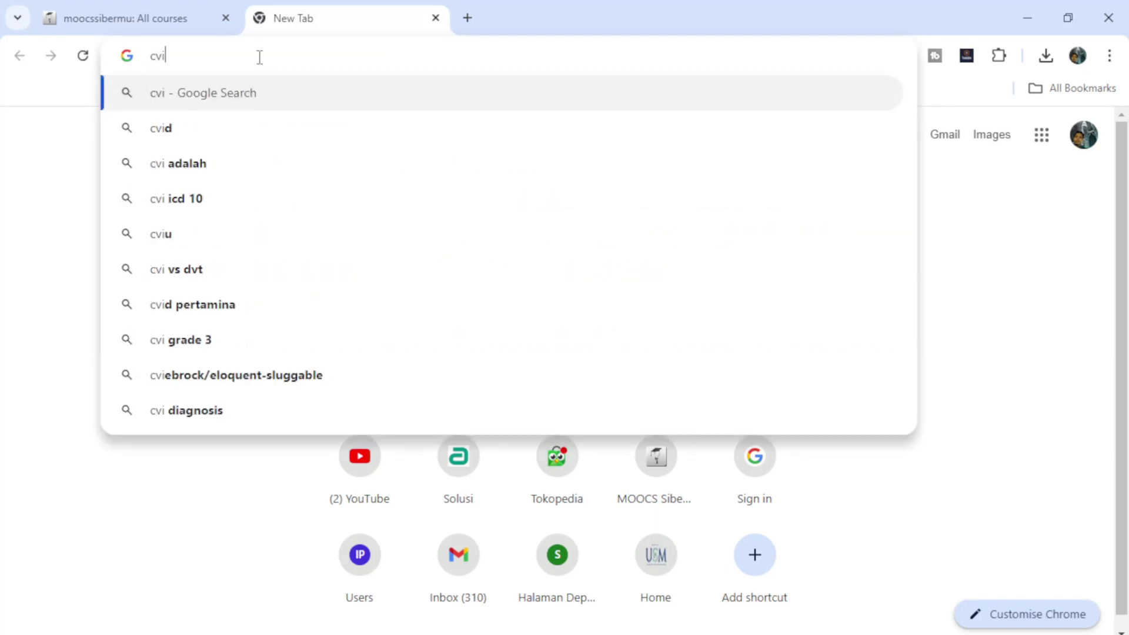
key("BackSpace")
key("BackSpace")
key("BackSpace")
type("virtualbox.org")
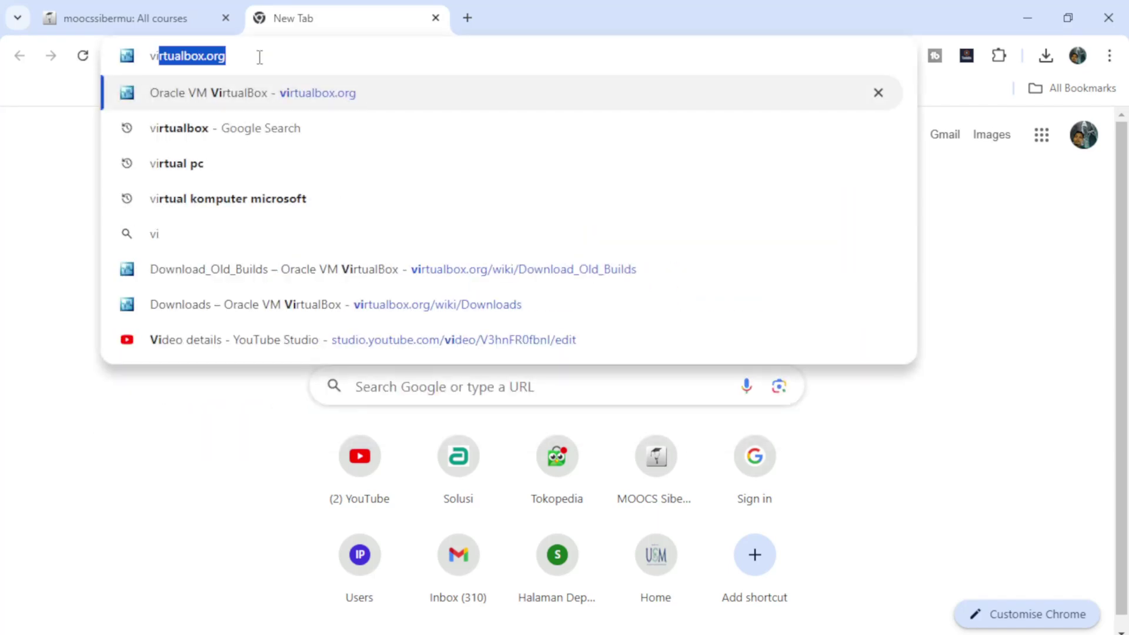
key("Right")
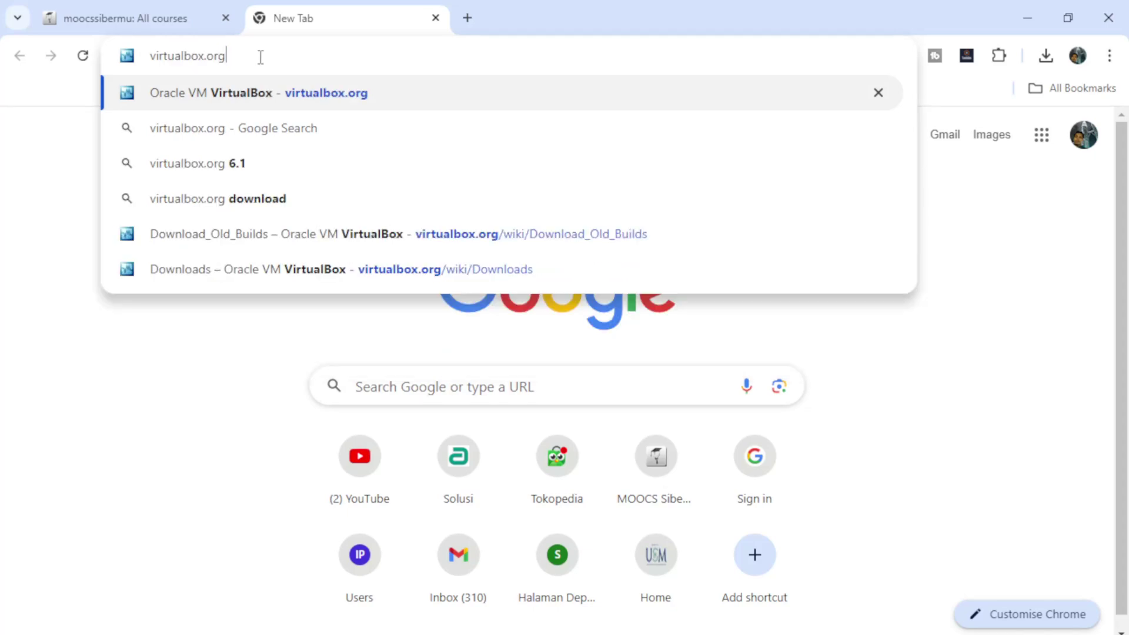
key("Return")
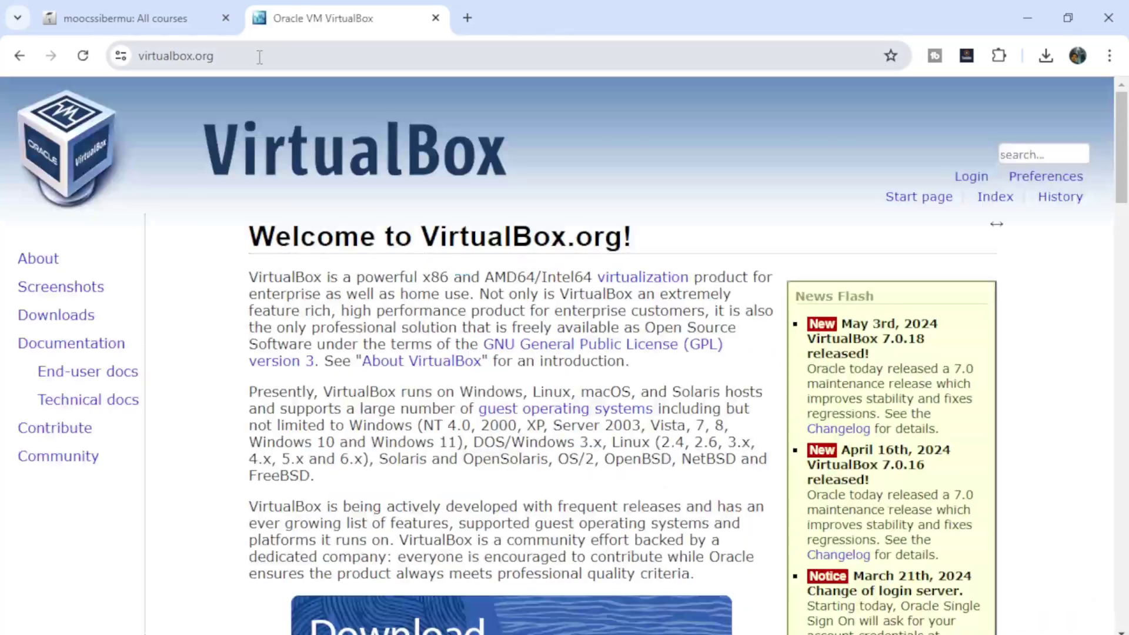
- Look over the VirtualBox welcome page and open its VirtualBox 7.0 download page
scroll(473, 345, "down", 3)
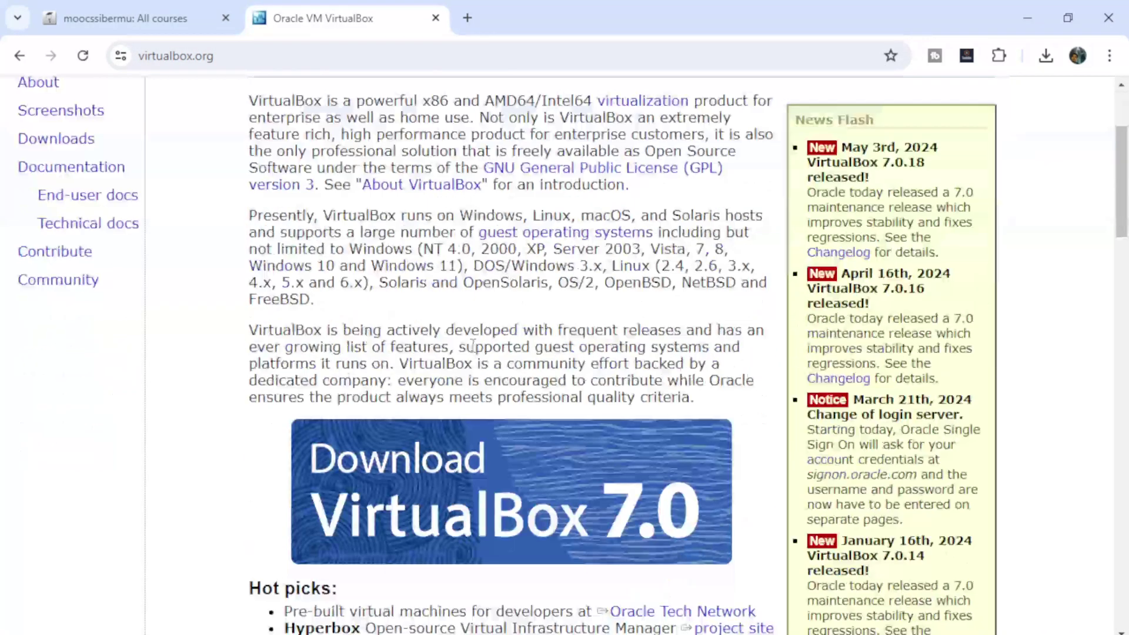
scroll(473, 346, "up", 3)
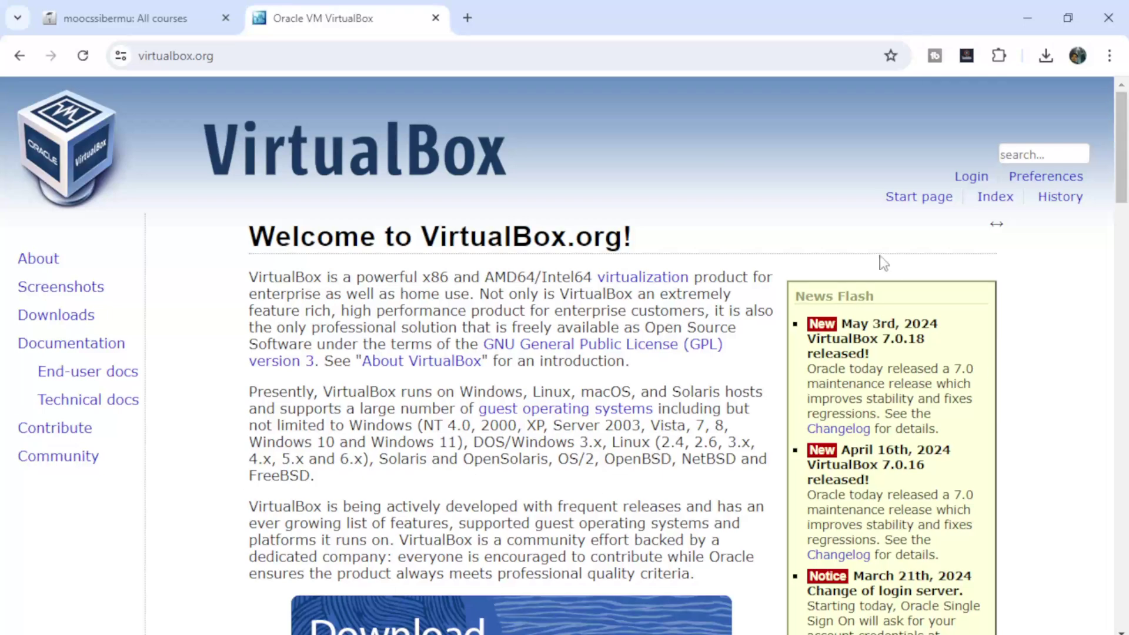
scroll(879, 260, "down", 3)
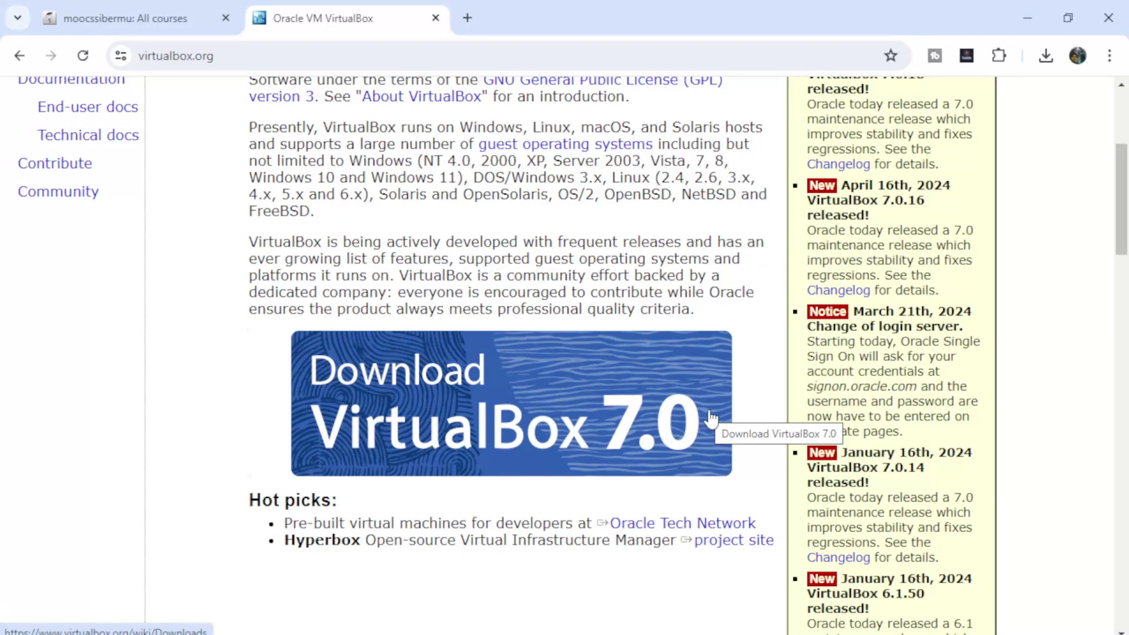
left_click(516, 404)
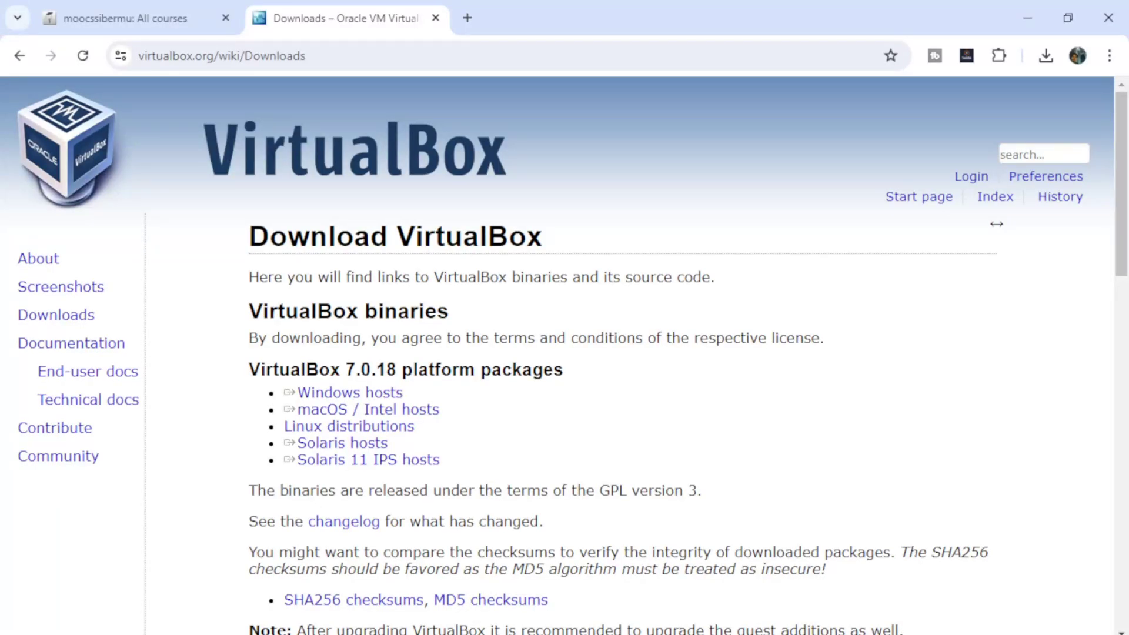
- Switch to File Explorer, check this PC's Windows specifications through its properties, and return to the VirtualBox download page
left_click(642, 634)
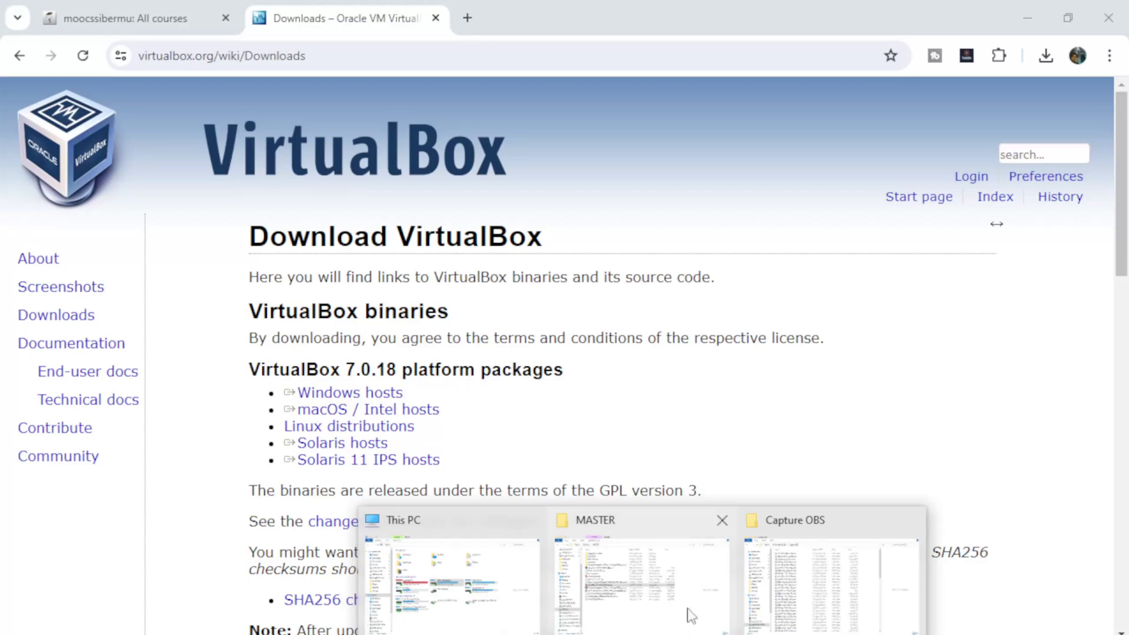
left_click(694, 585)
left_click(56, 243)
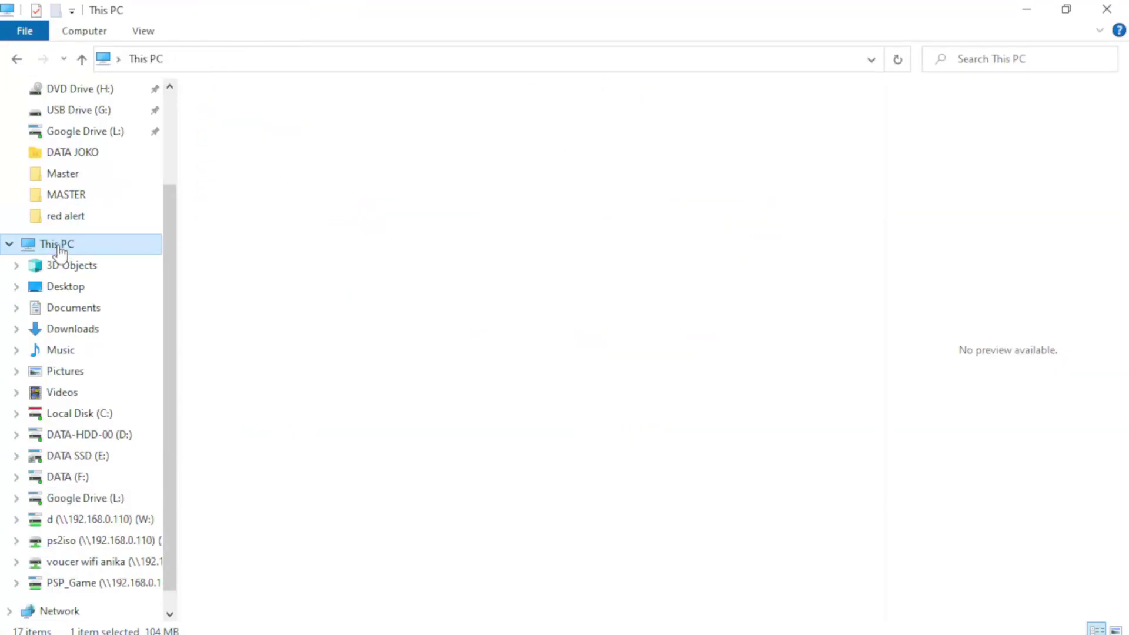
right_click(54, 243)
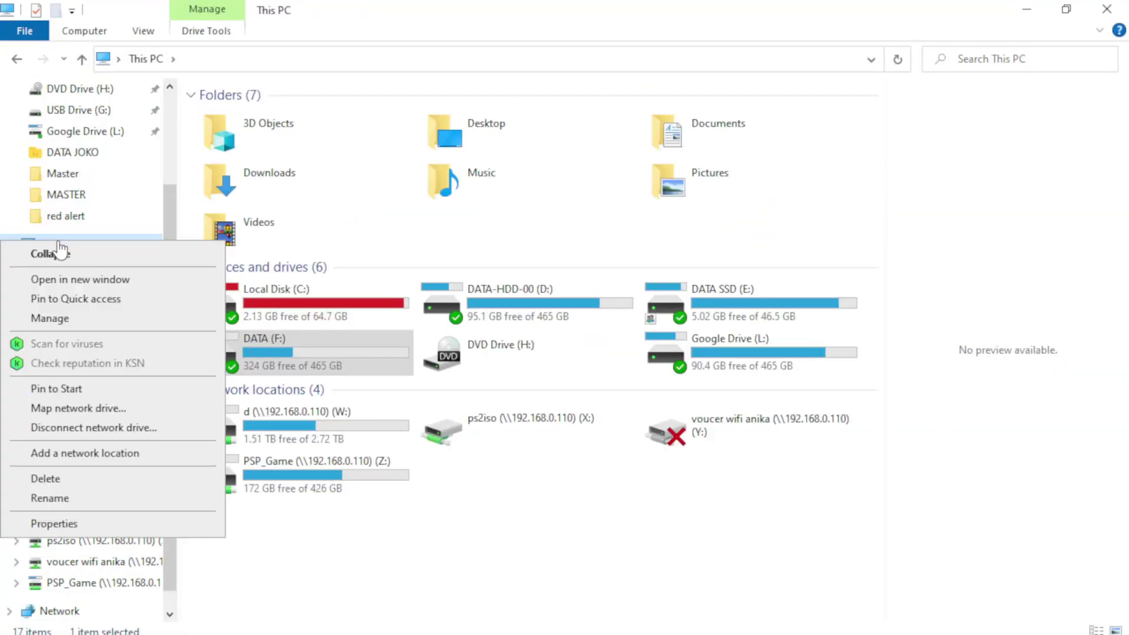
left_click(94, 528)
scroll(564, 329, "down", 3)
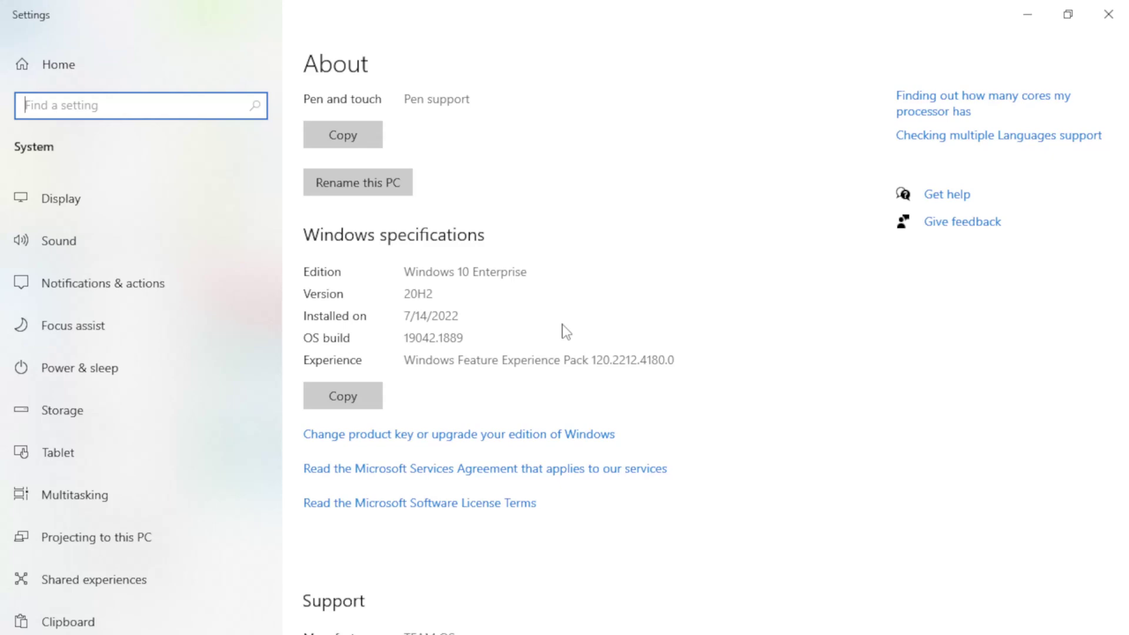
left_click(1108, 14)
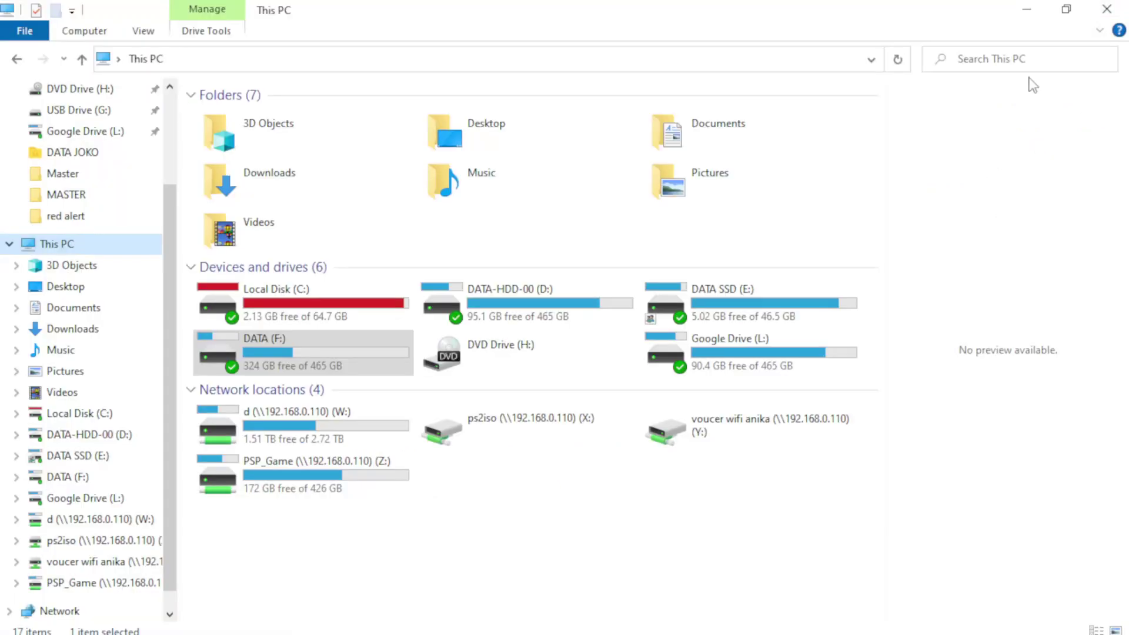
left_click(1027, 9)
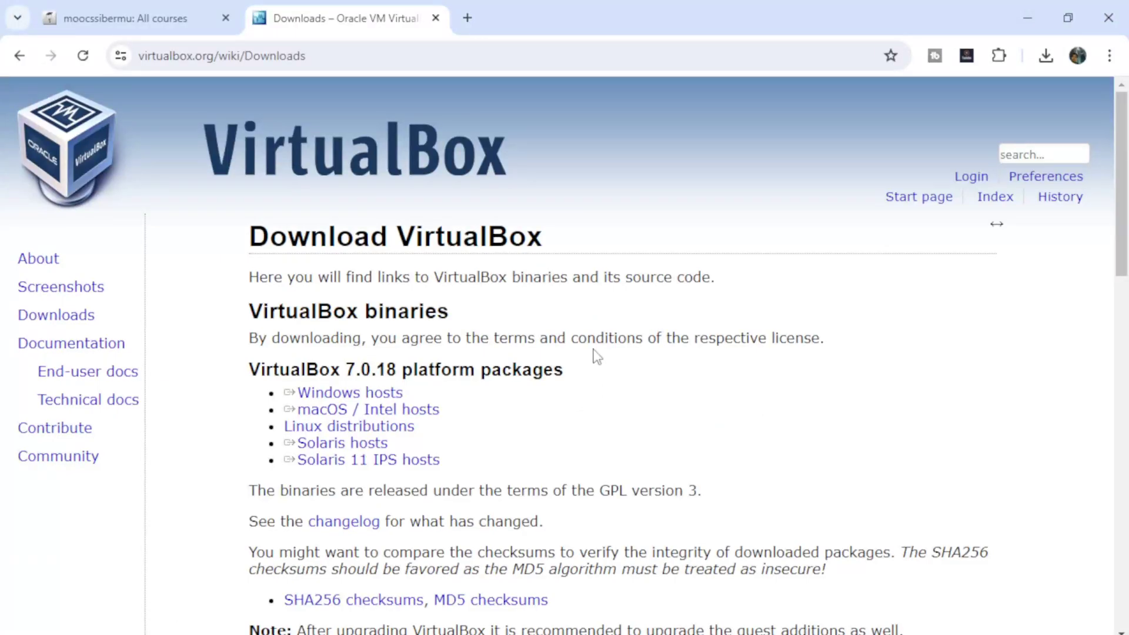
- Examine the VirtualBox 7.0.18 platform packages offered for Windows, macOS, Linux, Solaris and Solaris 11 IPS hosts
scroll(594, 349, "down", 1)
double_click(294, 286)
double_click(251, 282)
triple_click(324, 306)
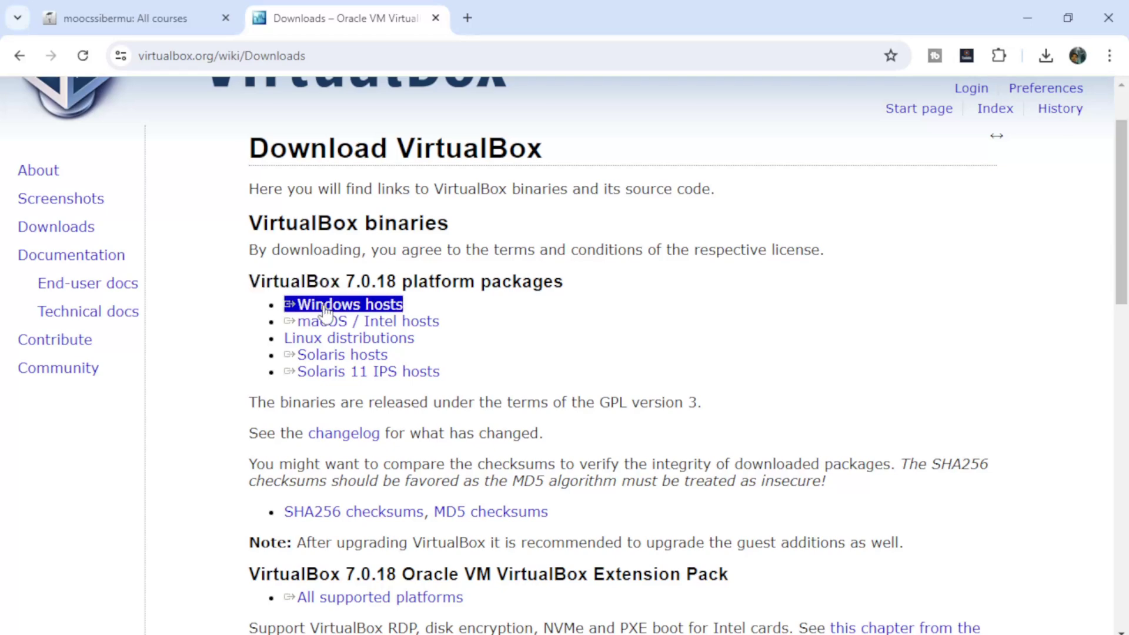
triple_click(409, 321)
triple_click(403, 341)
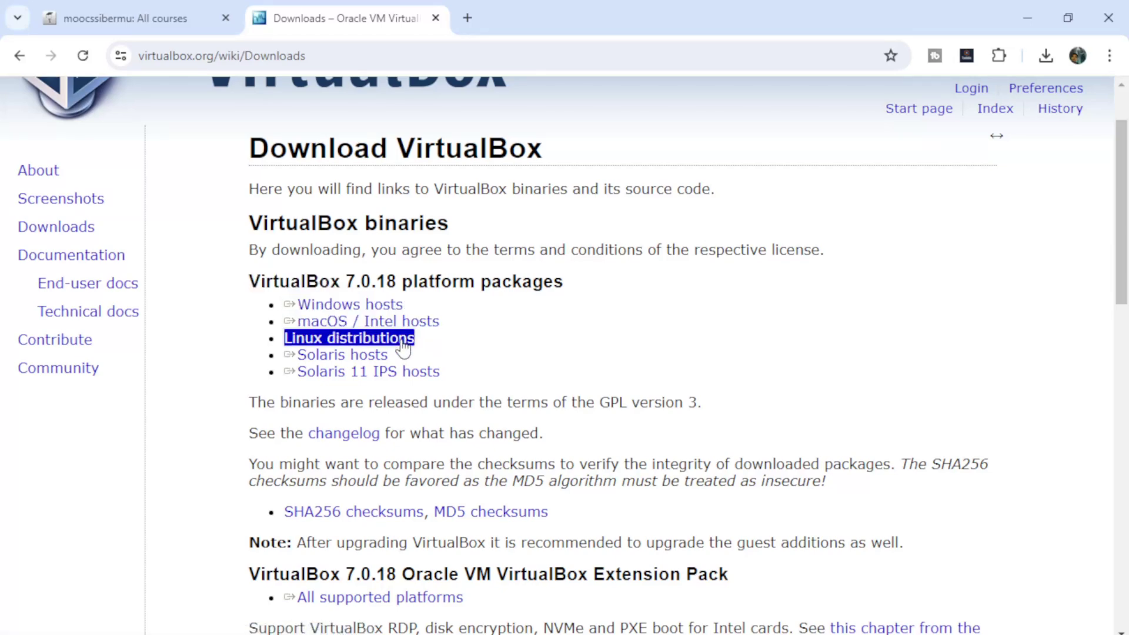
triple_click(379, 356)
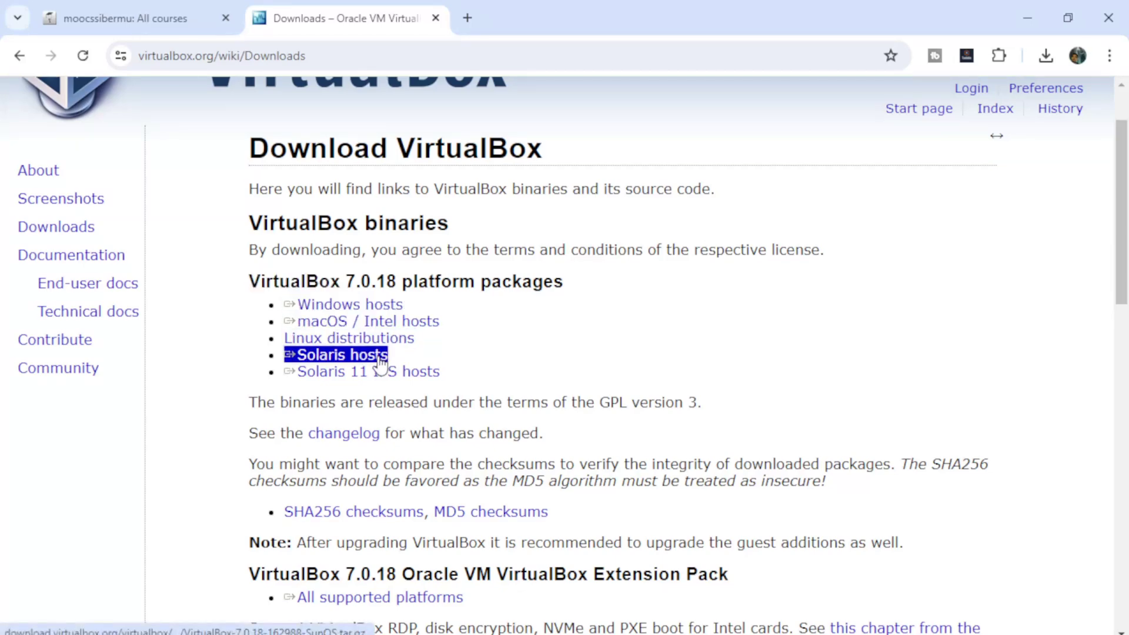
triple_click(360, 374)
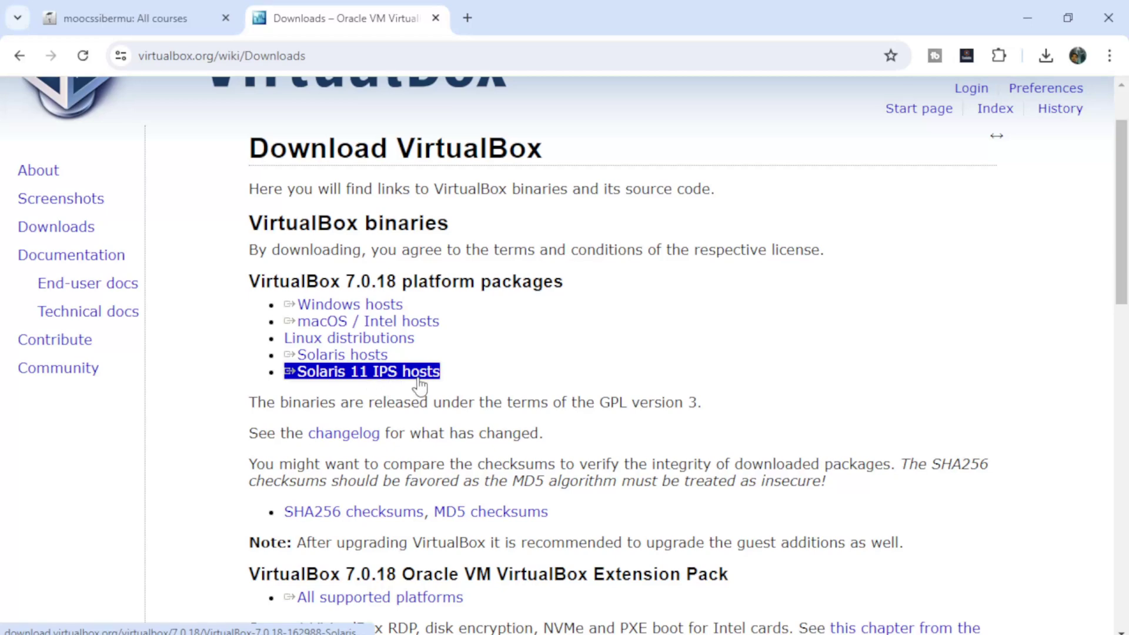
left_click(446, 382)
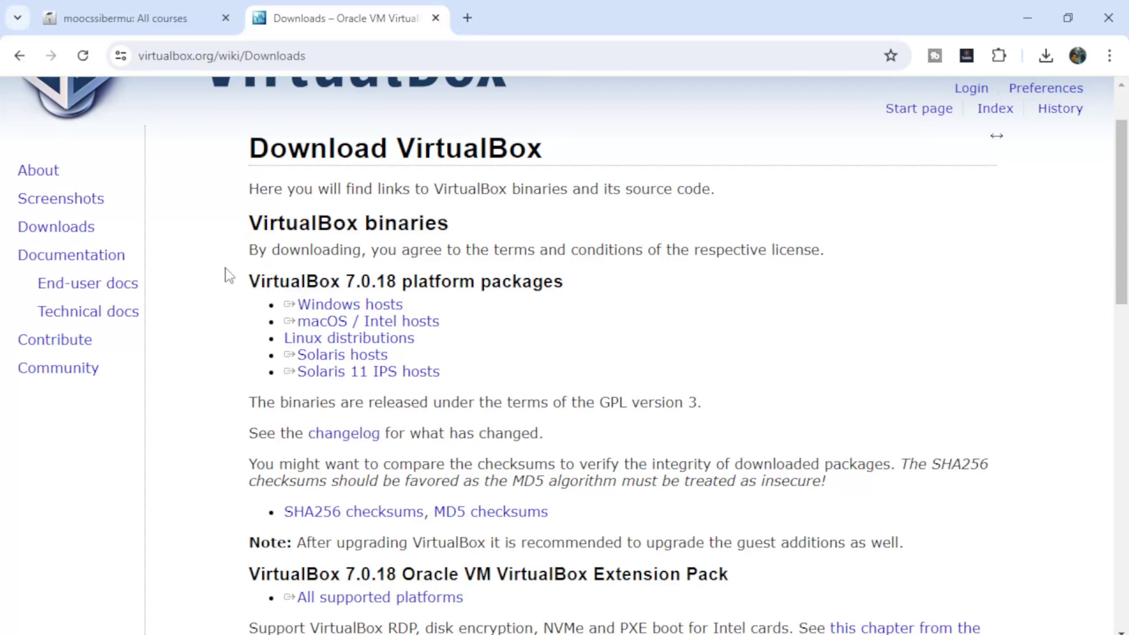
- Download the VirtualBox 7.0.18 Windows hosts package into the MASTER folder on drive F: and check the download's progress
double_click(249, 282)
left_click(245, 285)
double_click(231, 283)
triple_click(336, 304)
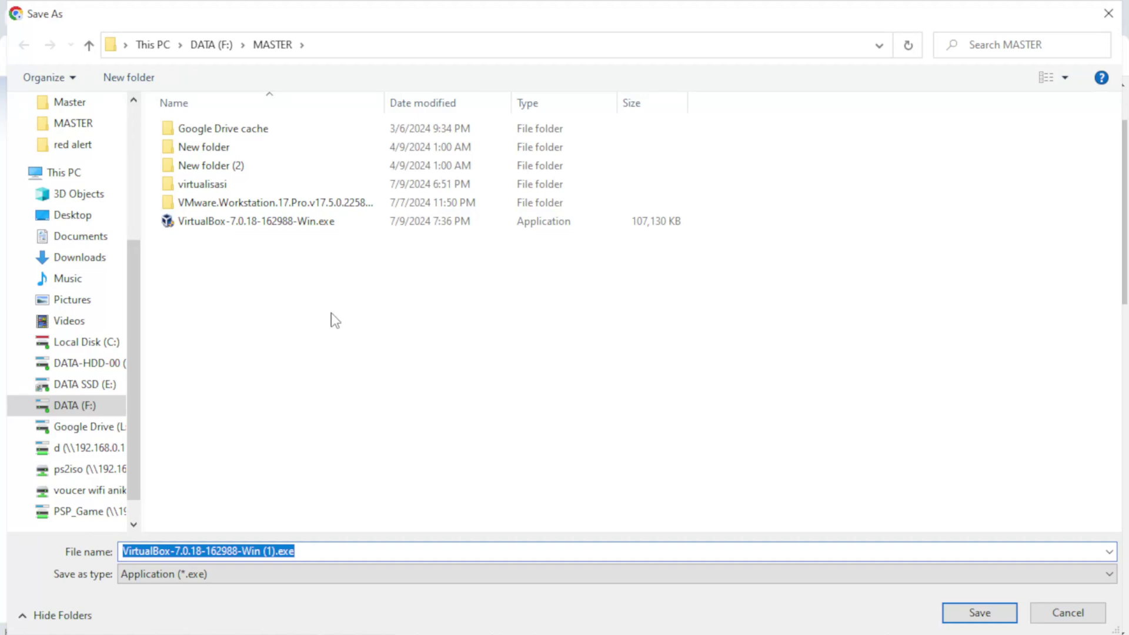
left_click(998, 617)
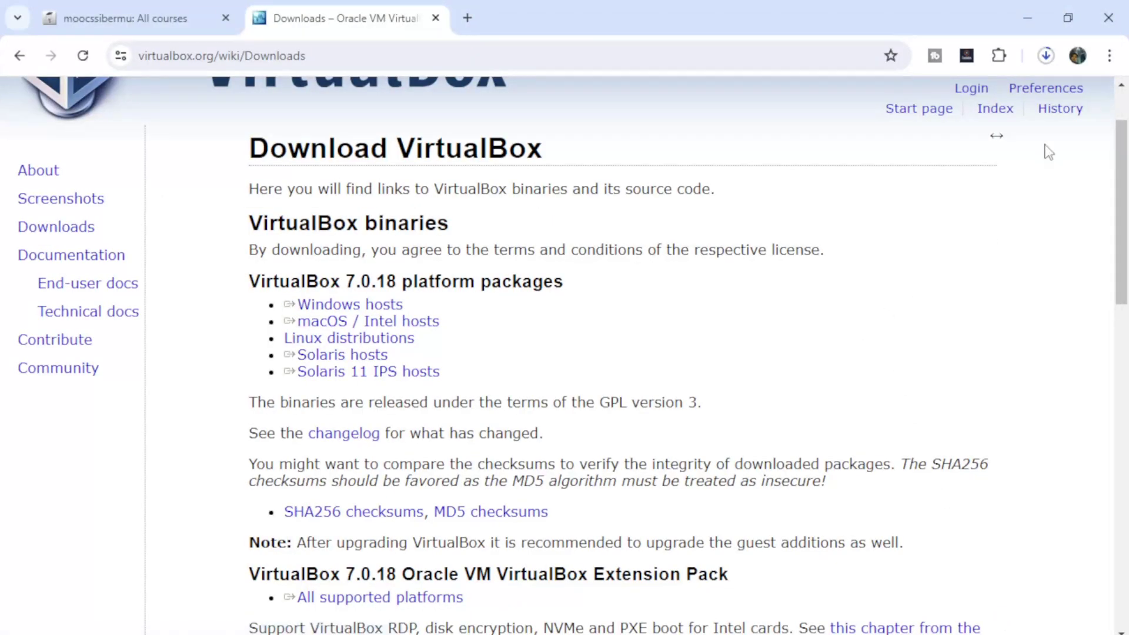
left_click(1045, 55)
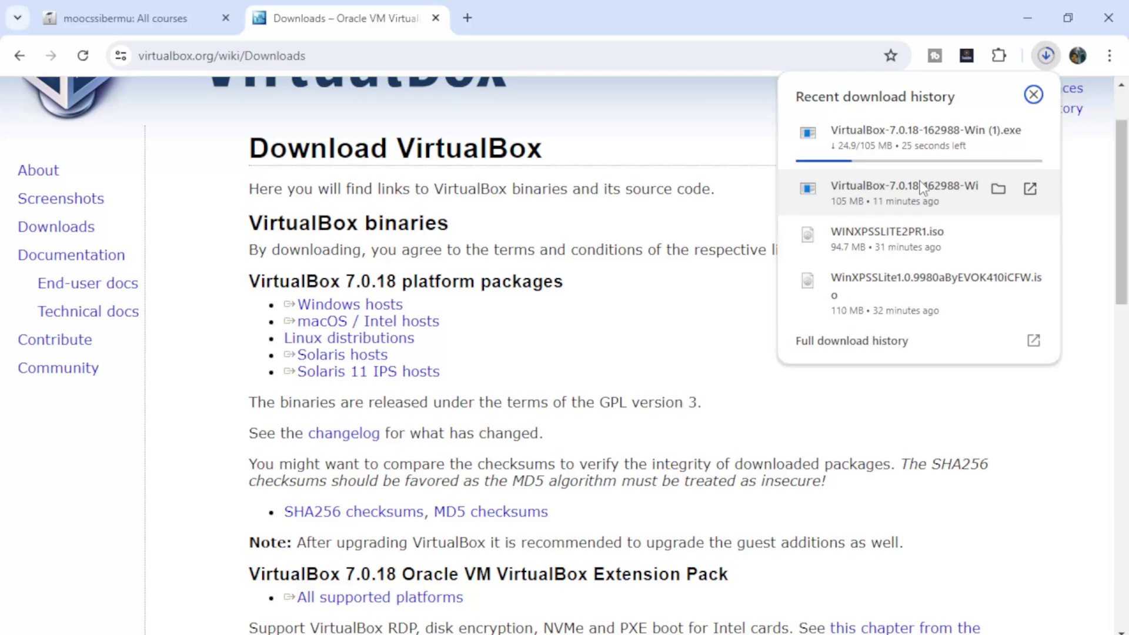
left_click(612, 400)
- Examine the other sections of the download page, including the Extension Pack, SDK, User Manual, older builds and sources
scroll(618, 397, "down", 3)
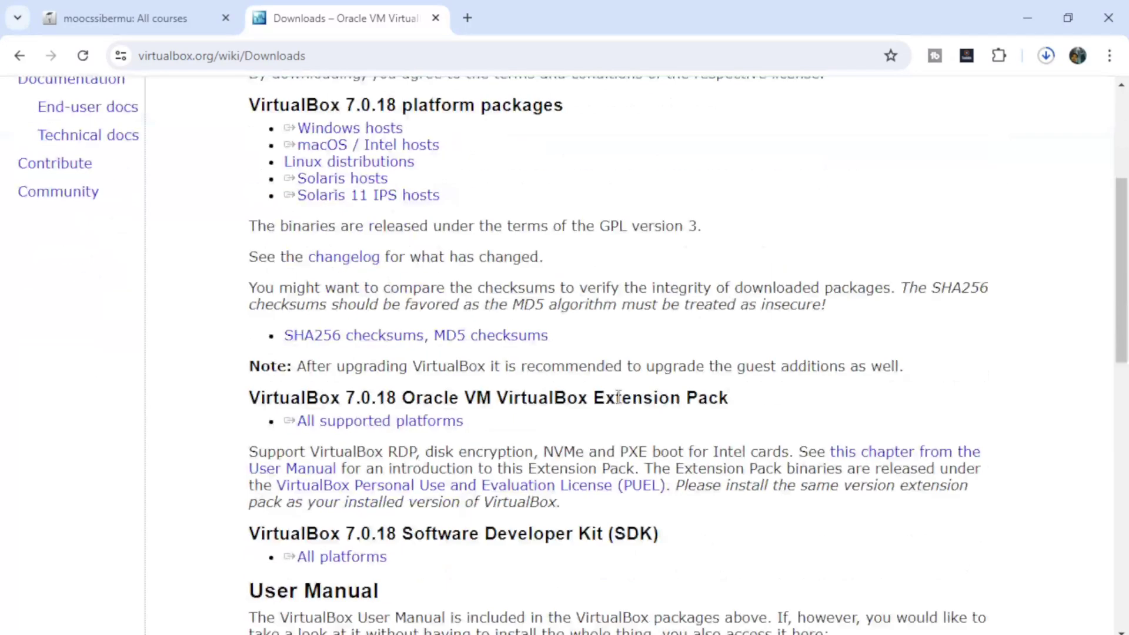
scroll(618, 398, "down", 2)
scroll(618, 398, "up", 3)
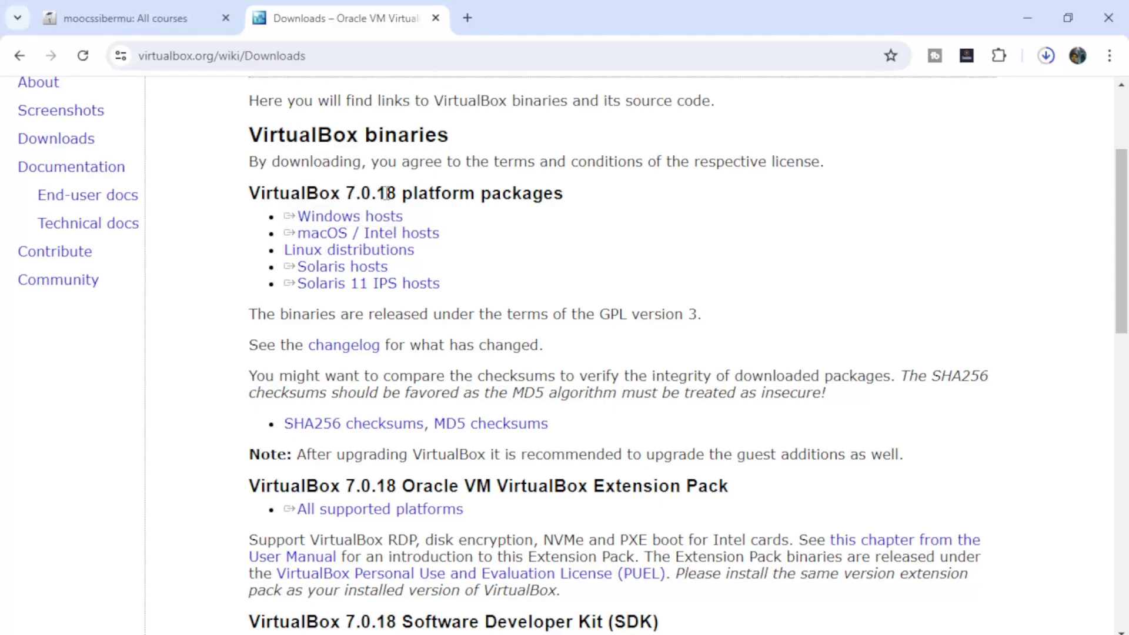
scroll(609, 310, "down", 3)
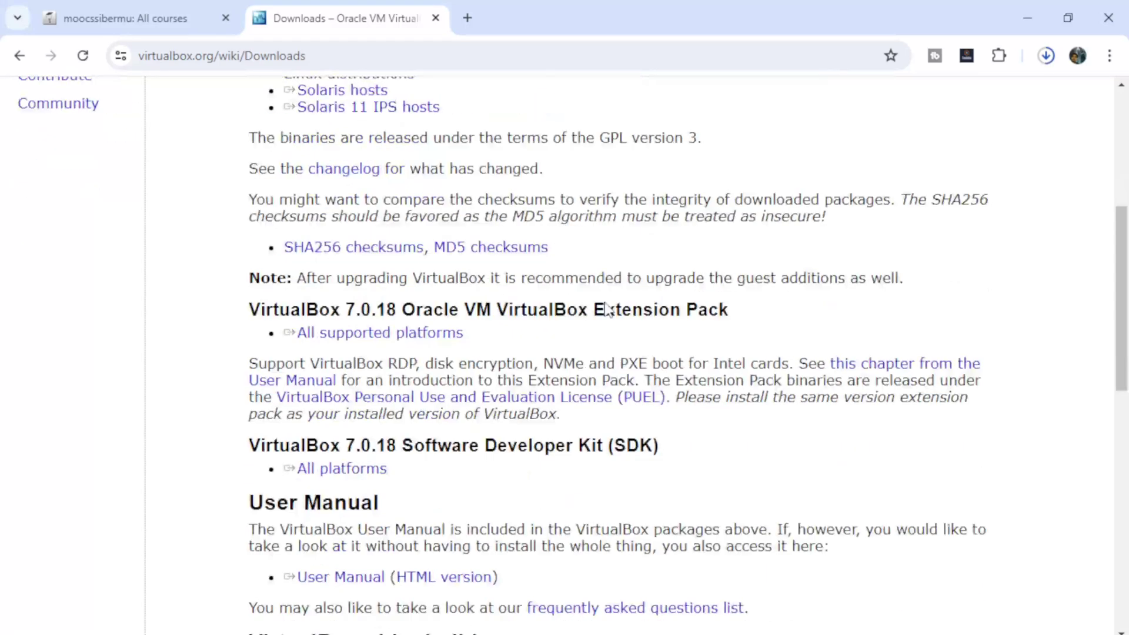
scroll(608, 310, "down", 2)
scroll(609, 310, "down", 2)
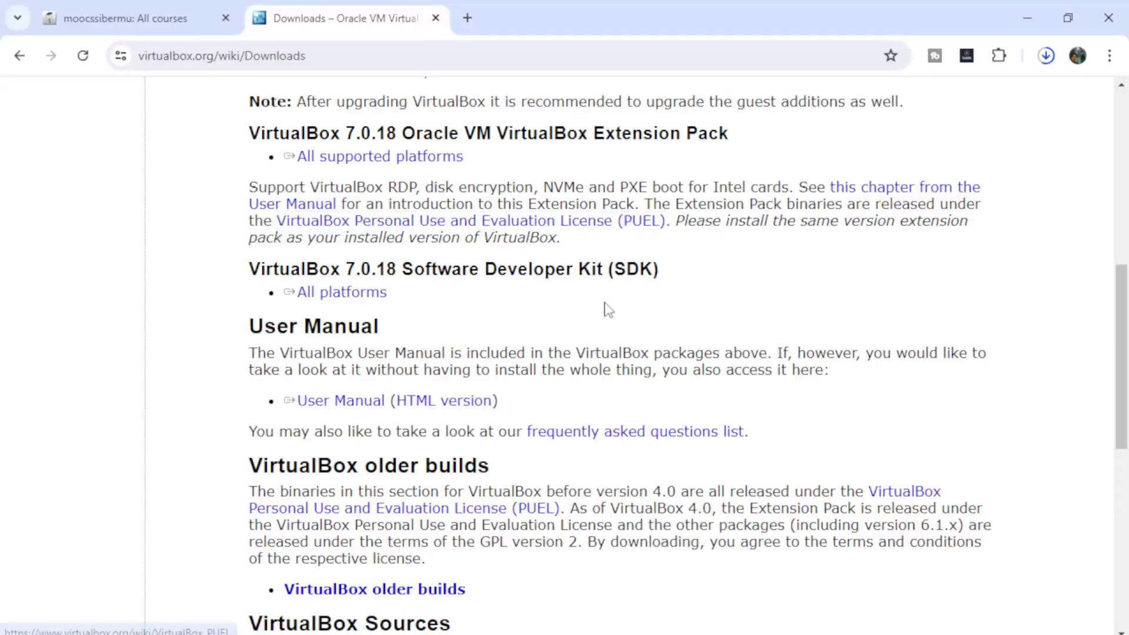
scroll(609, 310, "down", 4)
scroll(609, 310, "up", 2)
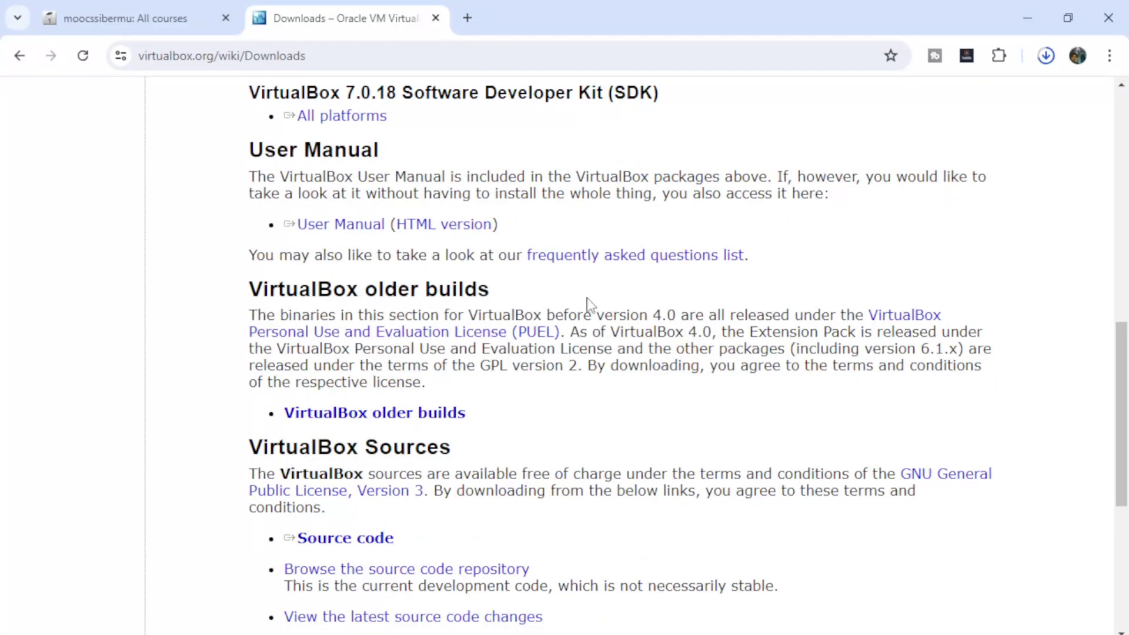
scroll(324, 294, "up", 4)
scroll(327, 296, "up", 5)
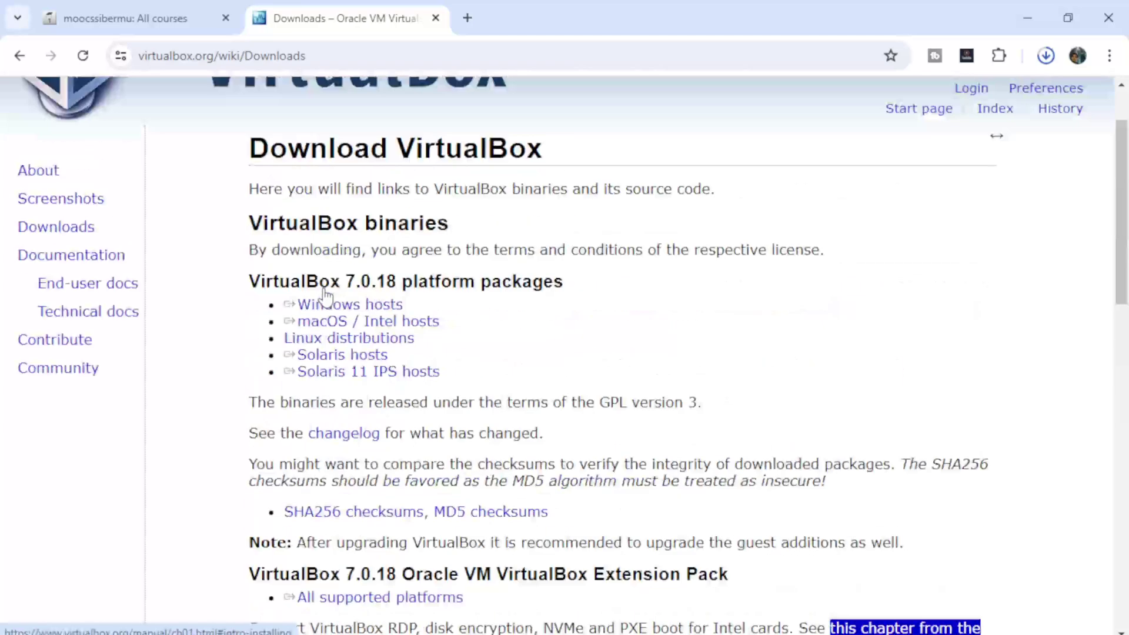
- Open the VirtualBox older builds page, examine the listed versions with their support status, and return to the download page
scroll(324, 291, "down", 10)
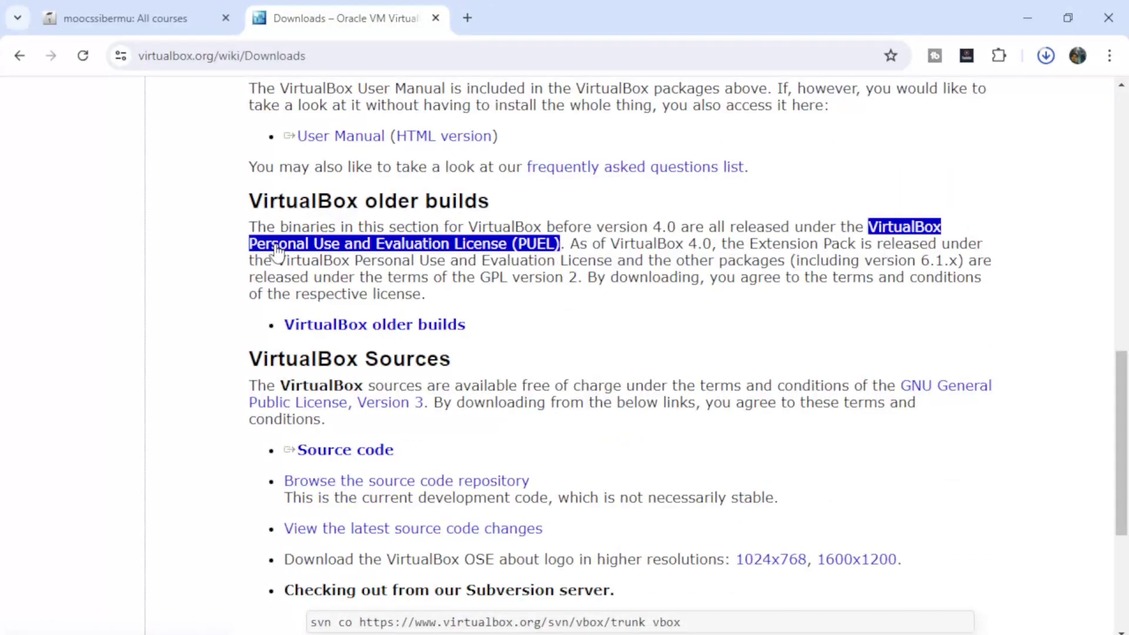
left_click_drag(249, 201, 395, 201)
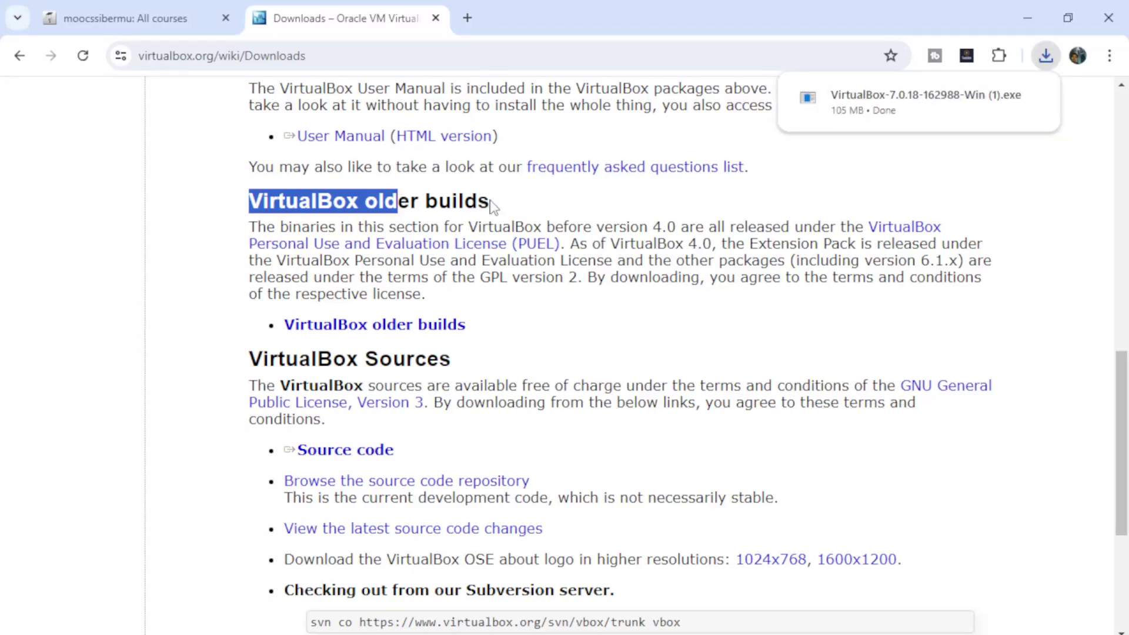
left_click(338, 329)
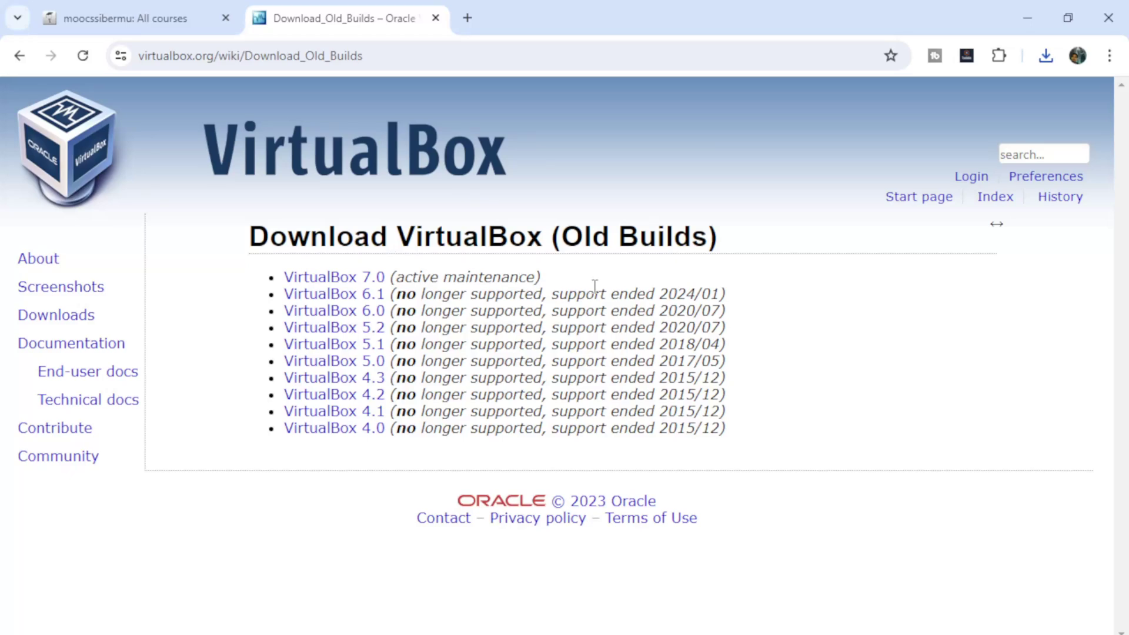
left_click_drag(557, 287, 394, 281)
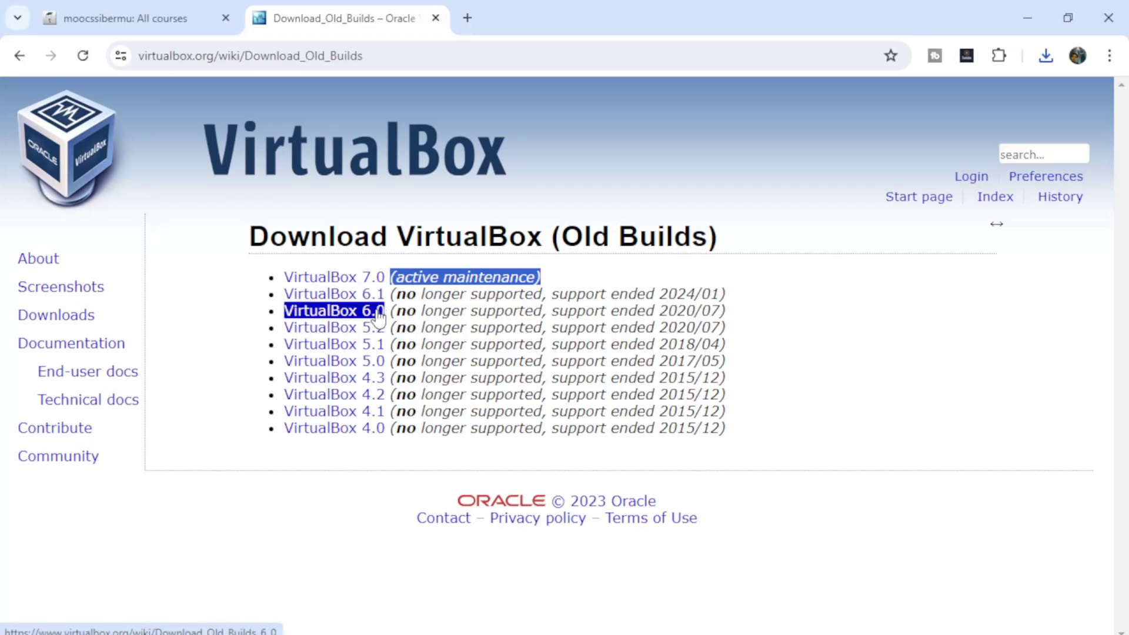
left_click_drag(395, 292, 732, 432)
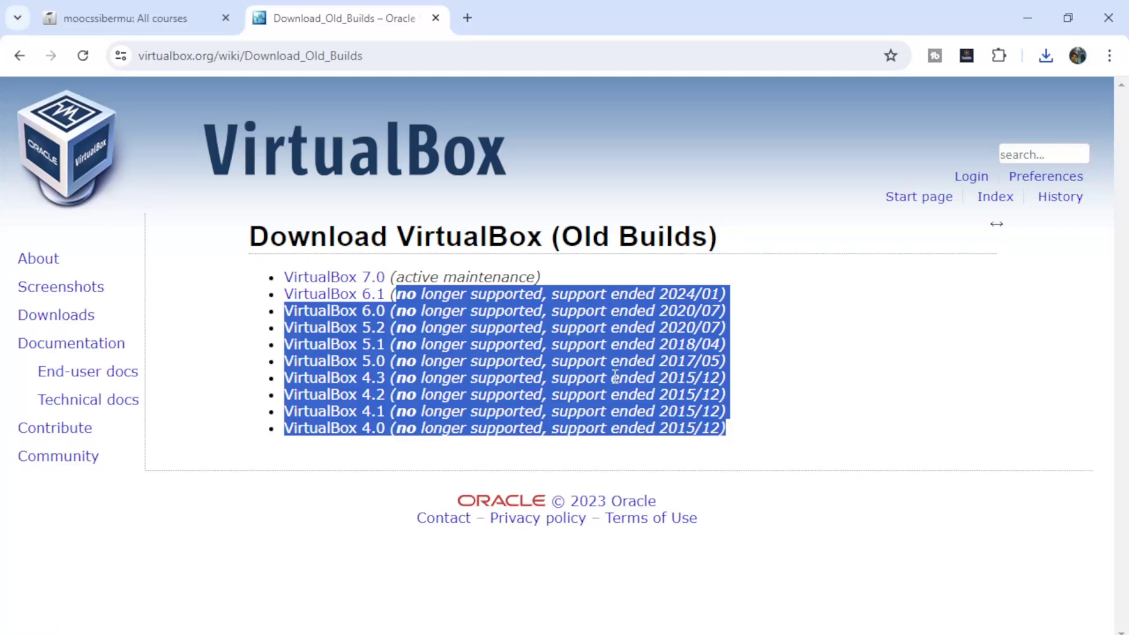
left_click(552, 344)
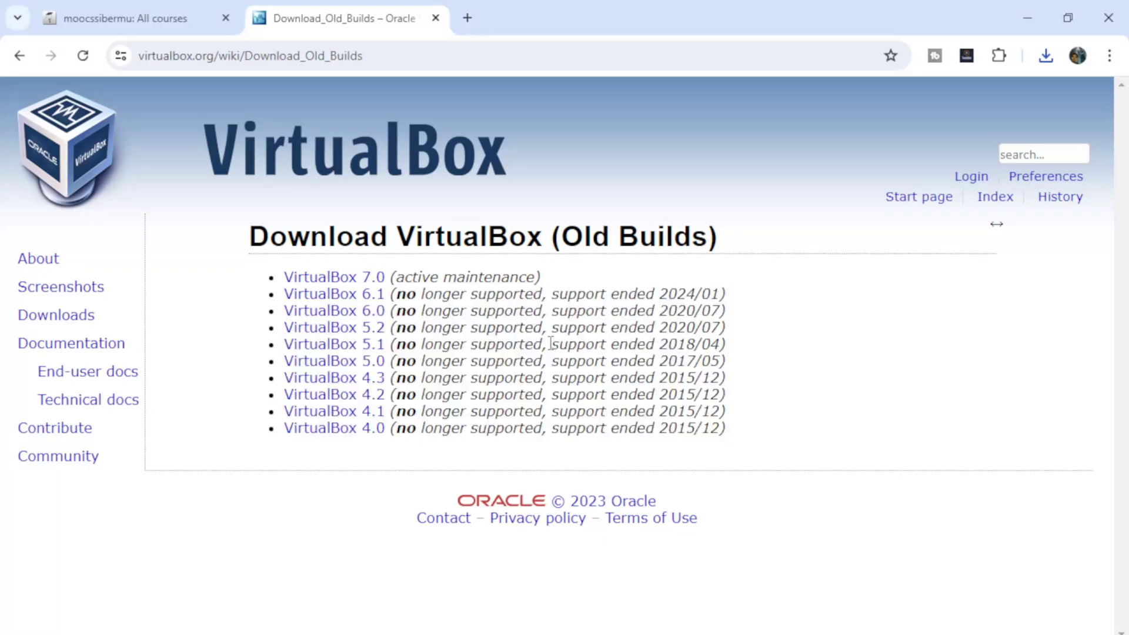
left_click_drag(252, 295, 748, 430)
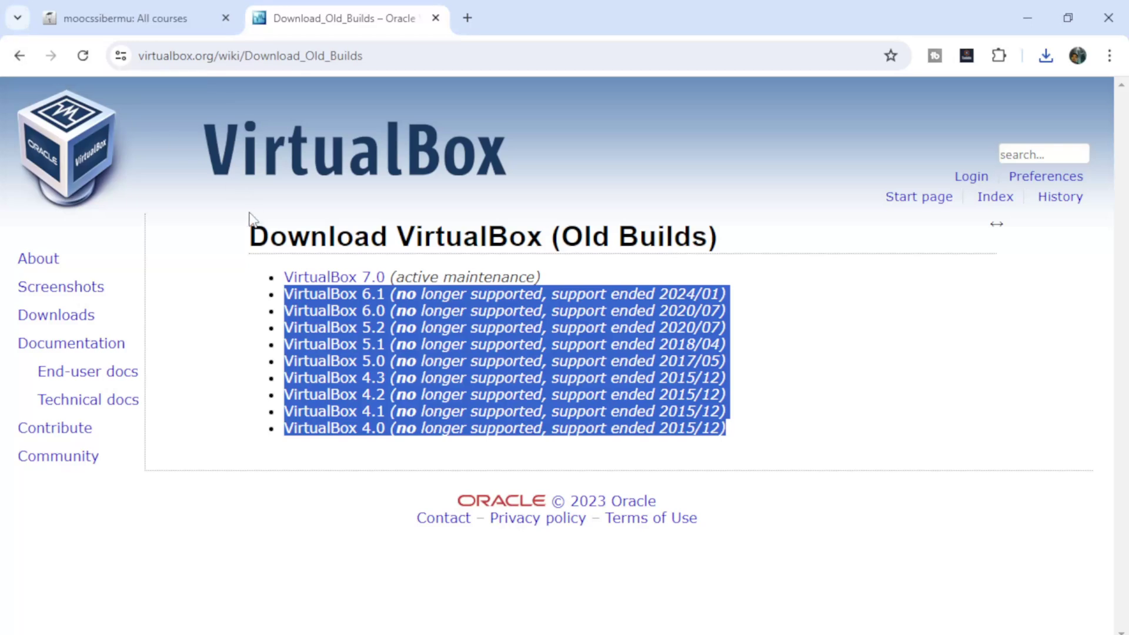
left_click(221, 246)
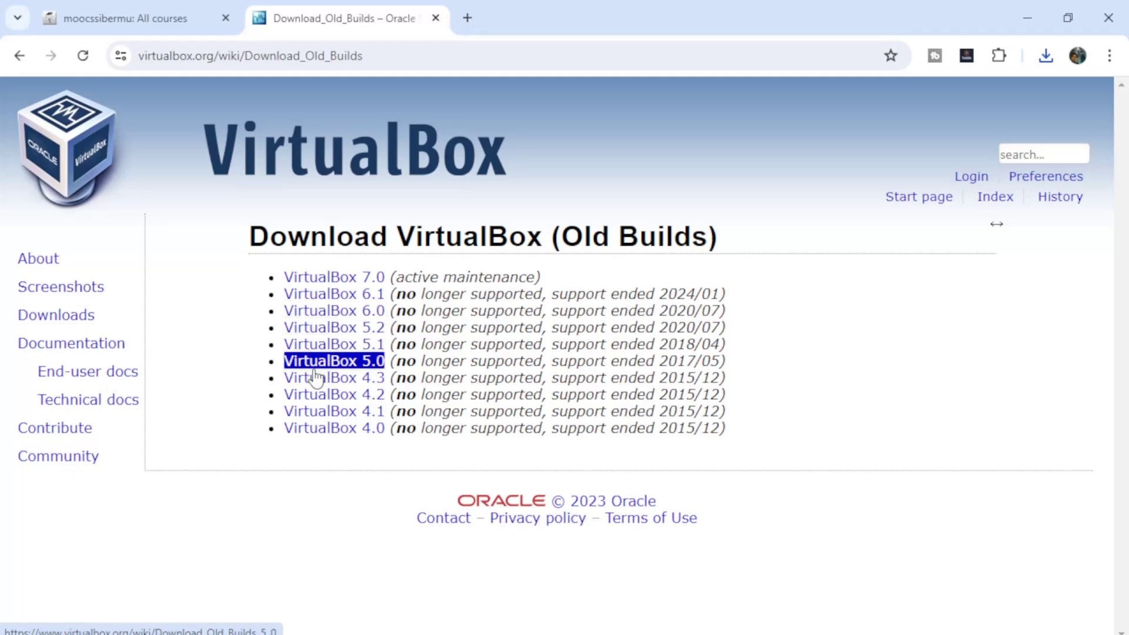
left_click(19, 55)
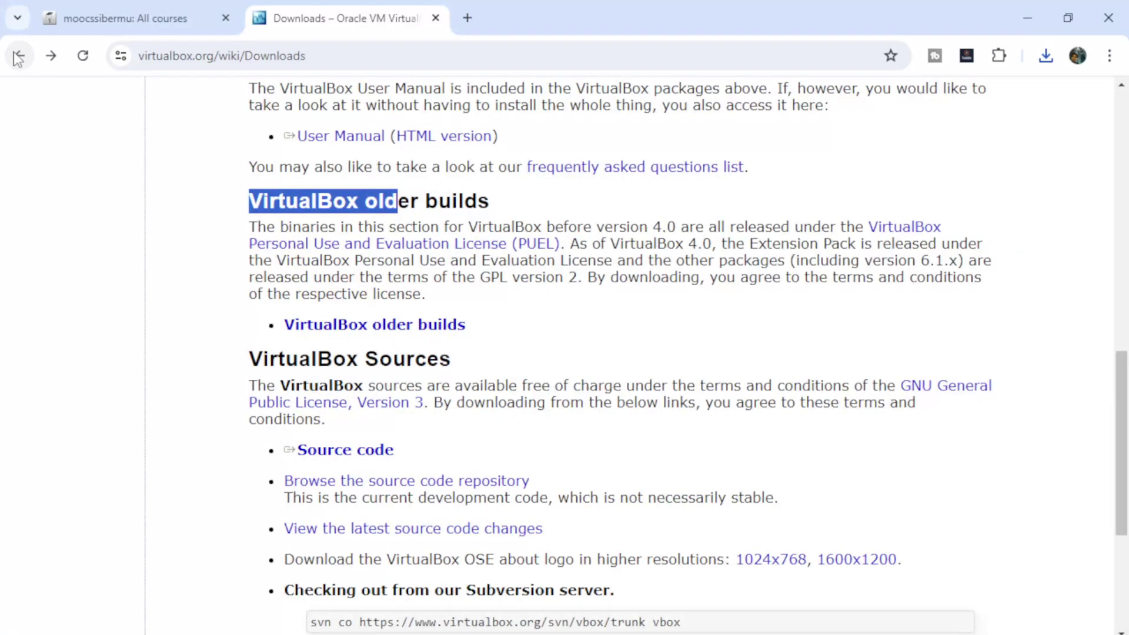
- Show the downloaded installers in the MASTER folder and delete the duplicate VirtualBox-7.0.18-162988-Win (1).exe
left_click(1045, 56)
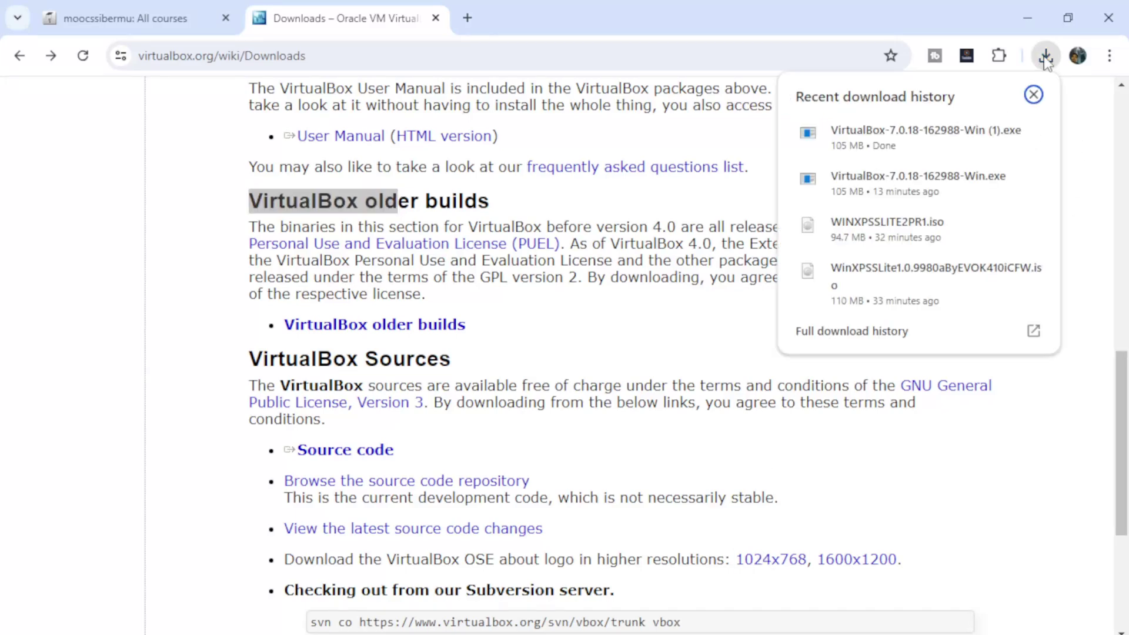
left_click(998, 179)
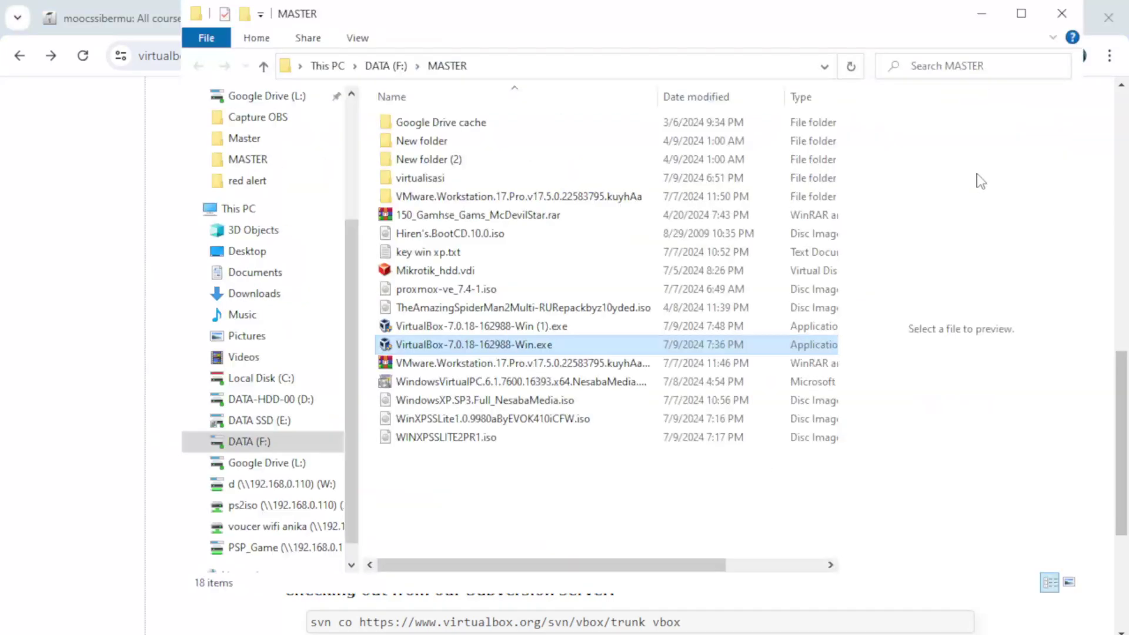
left_click(494, 326)
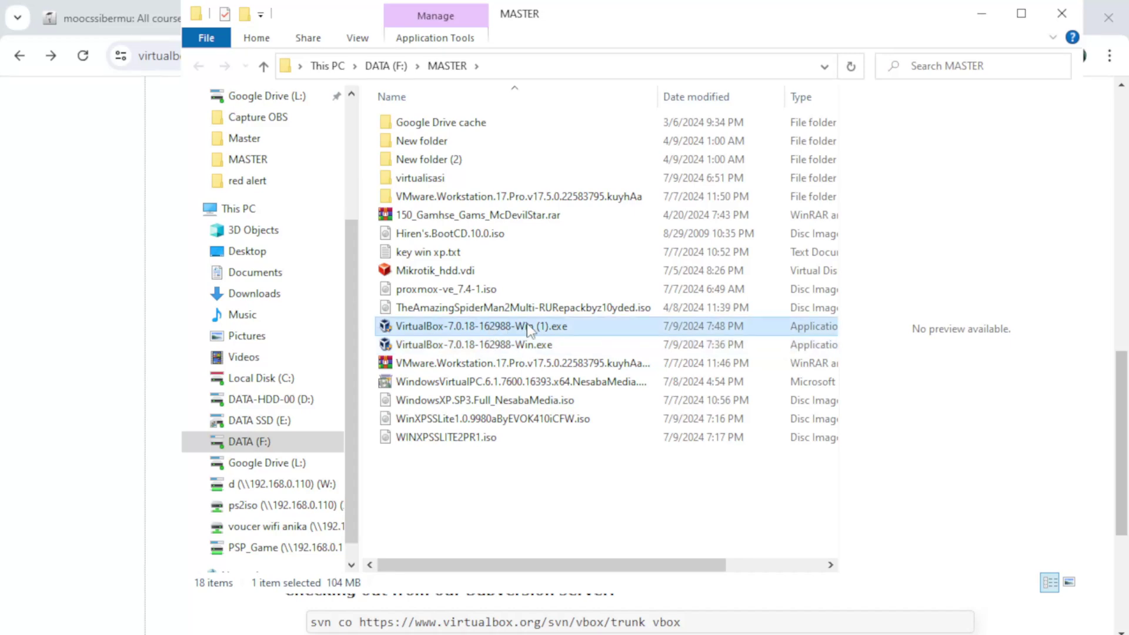
key("Delete")
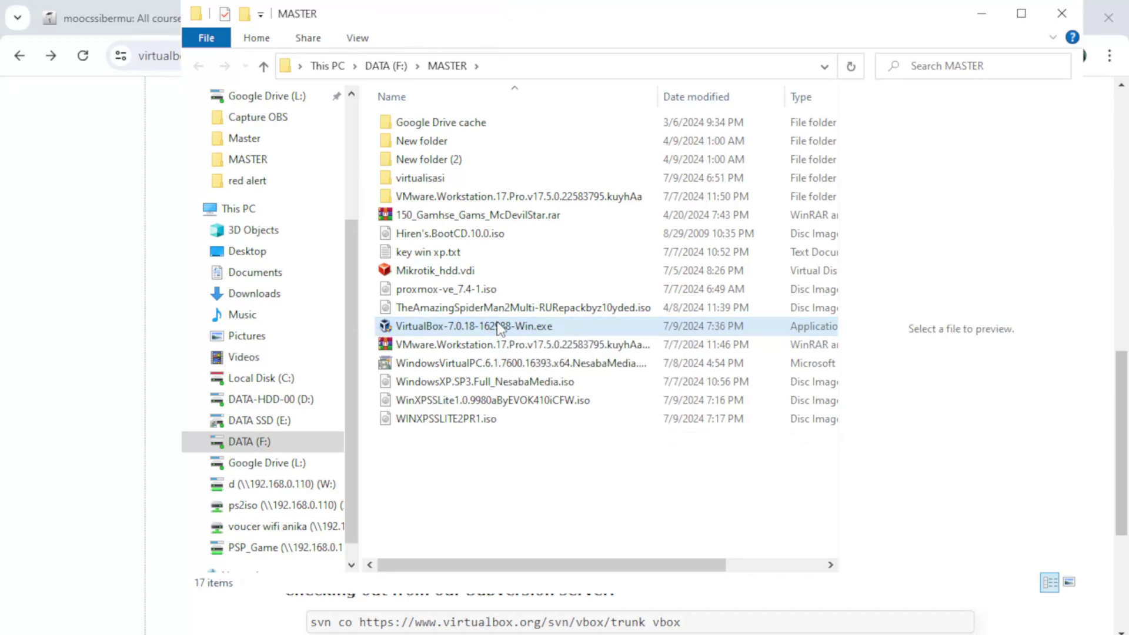
- Run VirtualBox-7.0.18-162988-Win.exe and advance to the ready-to-install page with default features and location, accepting the network and Python dependency warnings
left_click(398, 327)
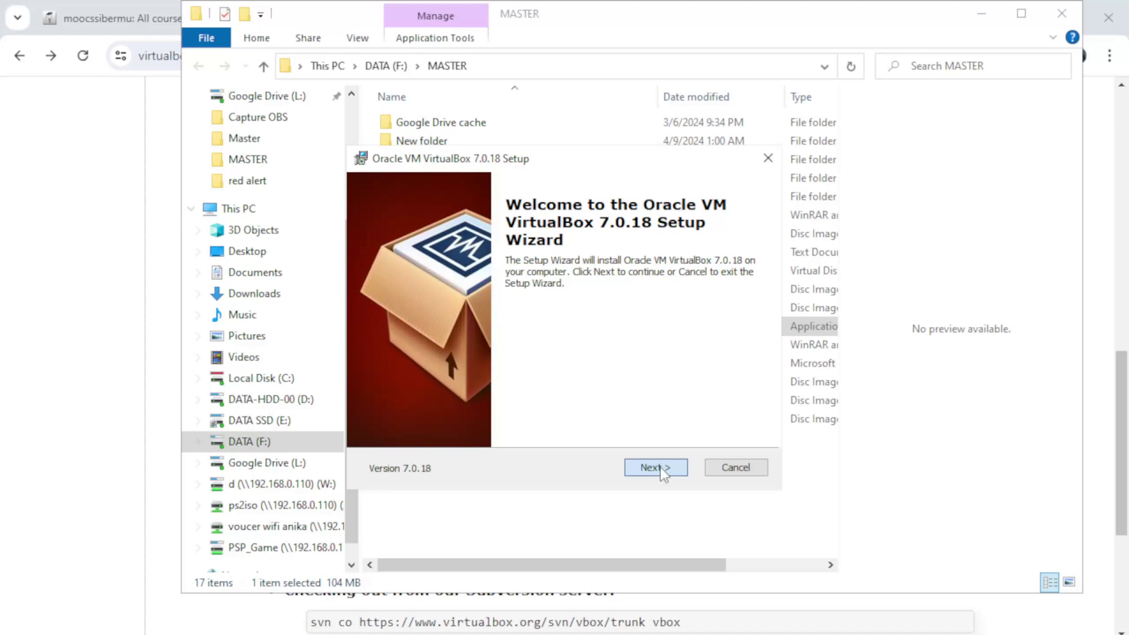
left_click(653, 467)
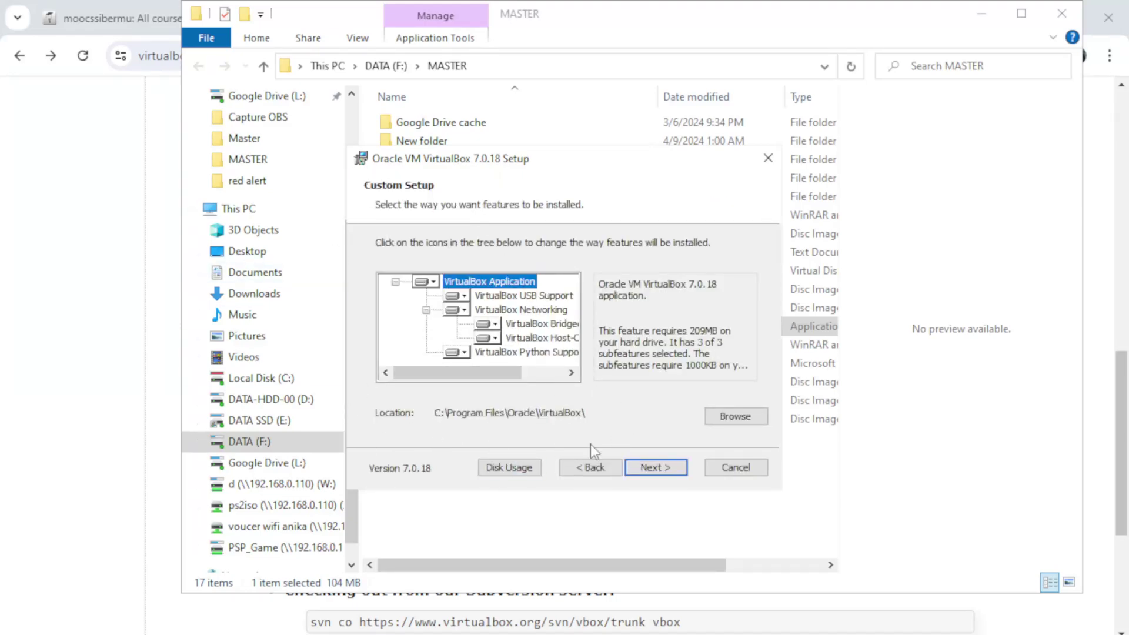
left_click(653, 469)
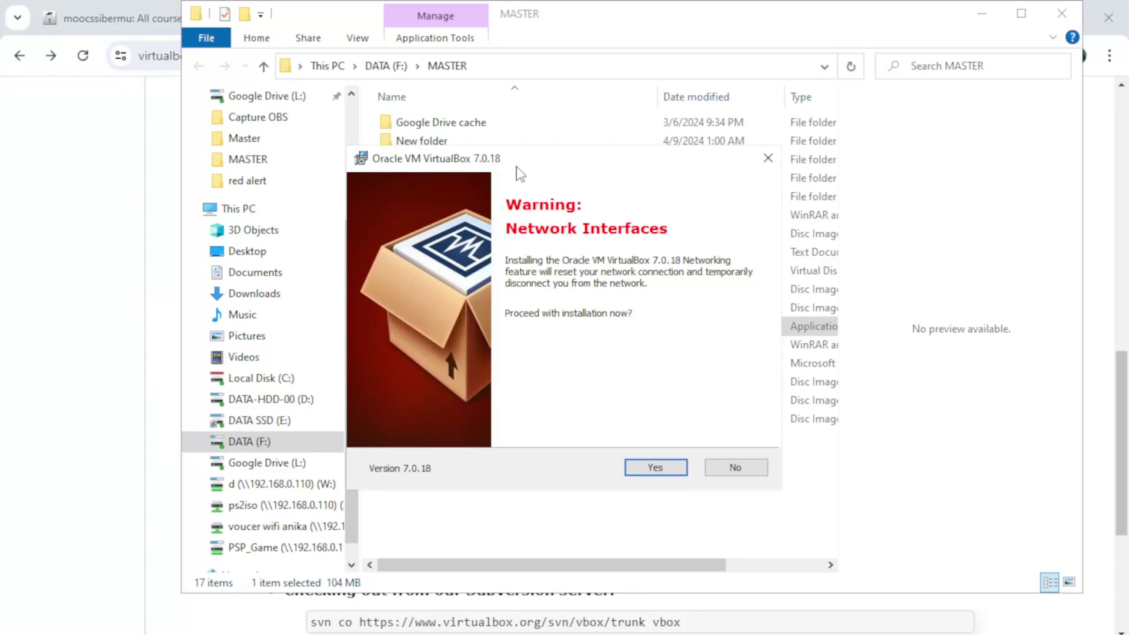
left_click(653, 467)
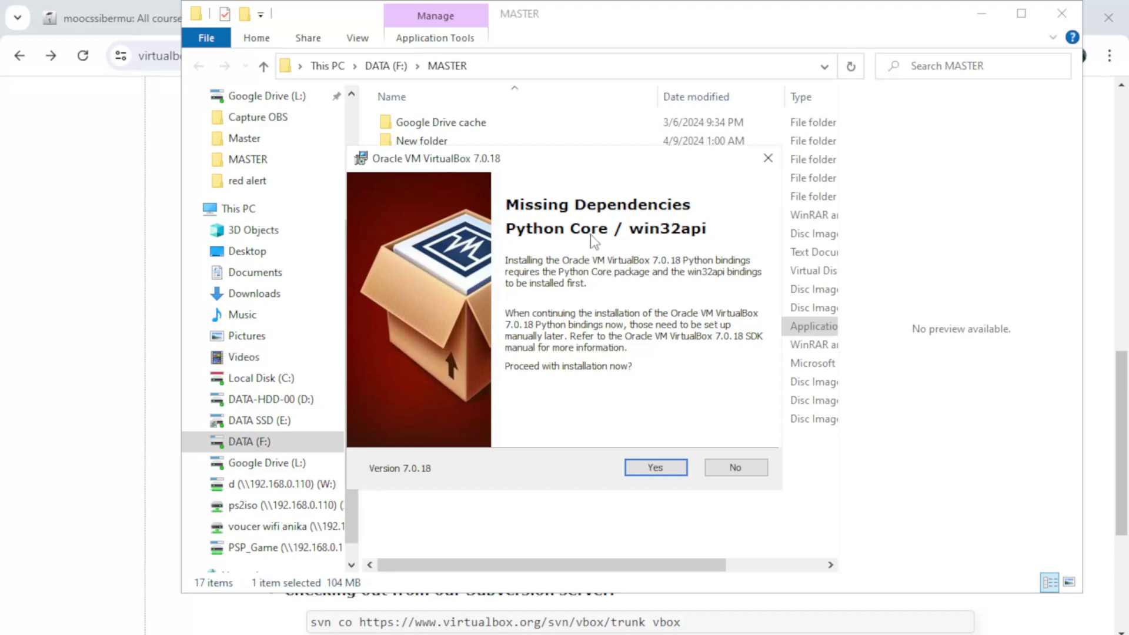
left_click(656, 468)
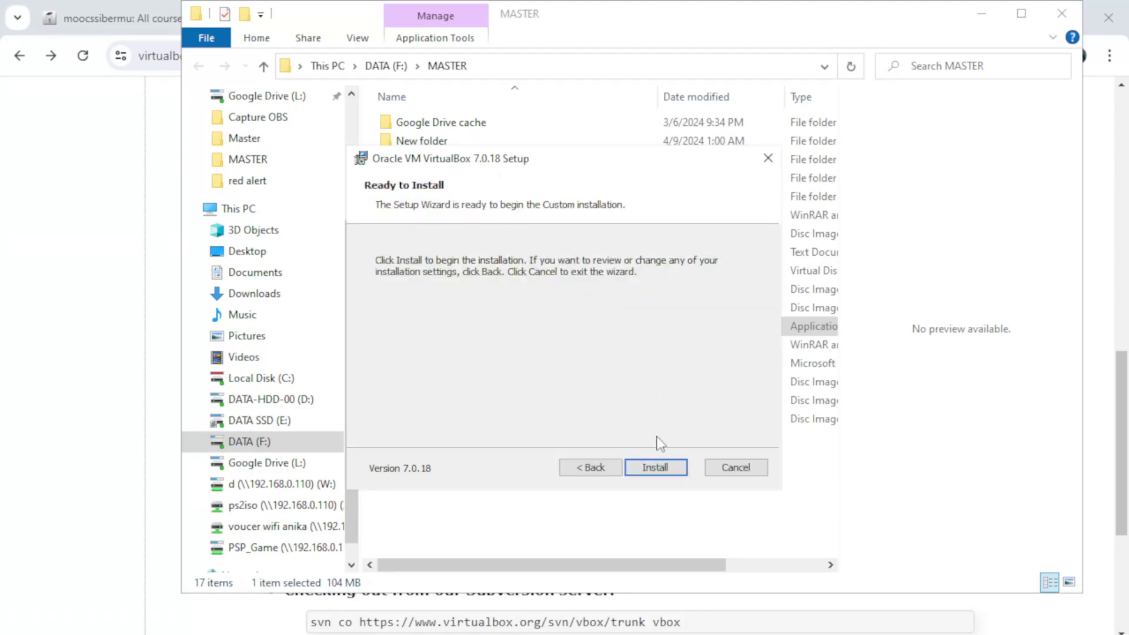
- Revisit the Custom Setup features and the network and Python dependency warnings, ending back at the ready-to-install page
left_click(571, 467)
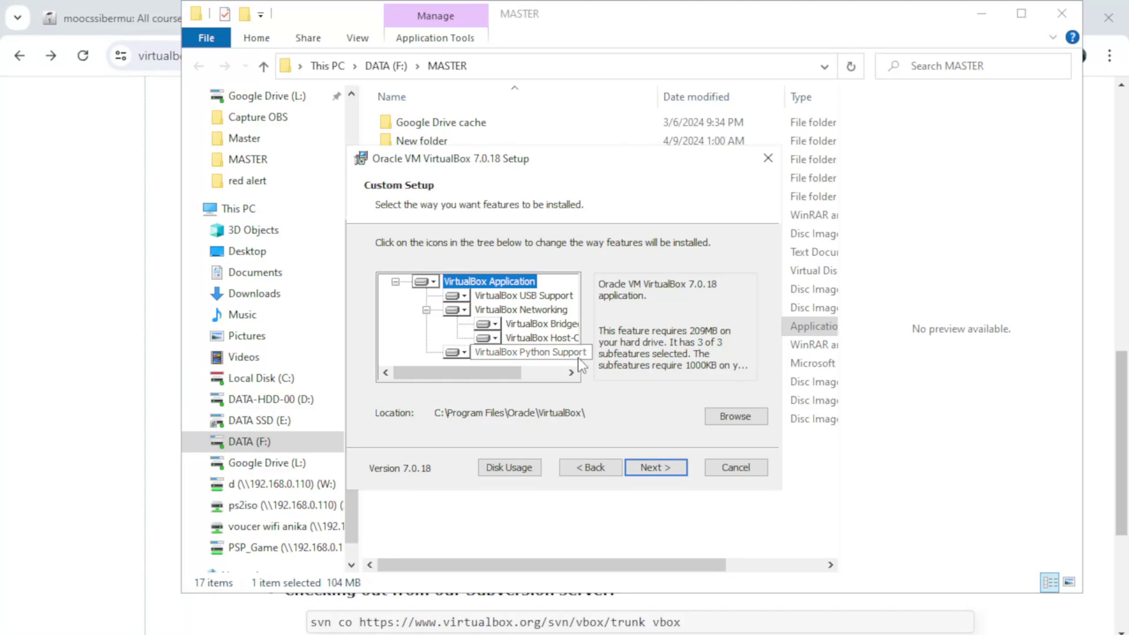
left_click(656, 467)
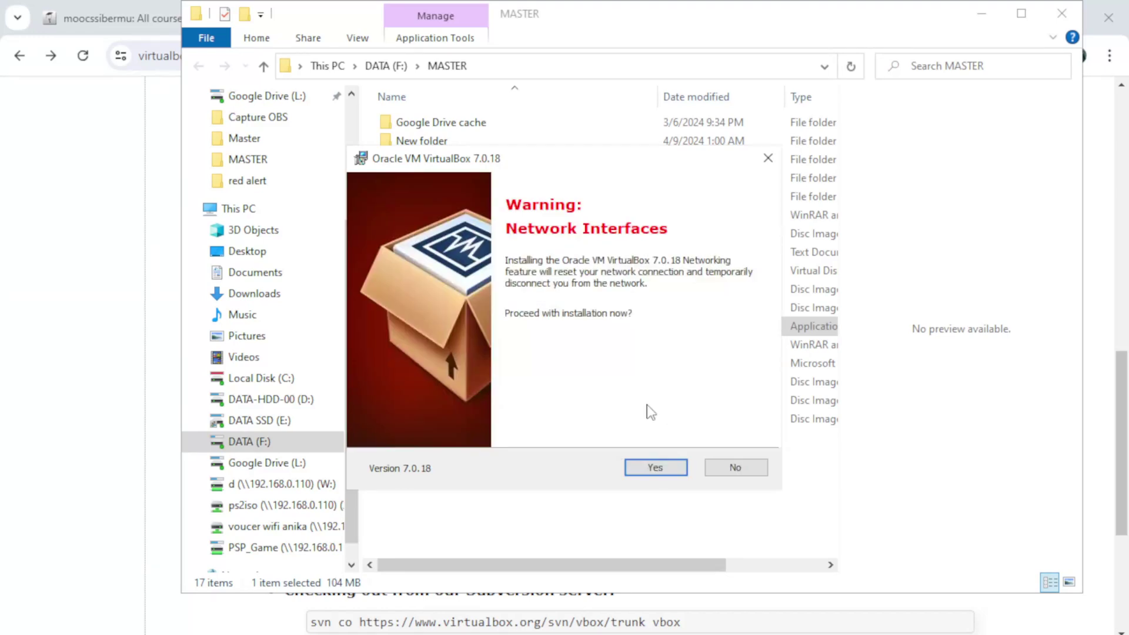
left_click(672, 470)
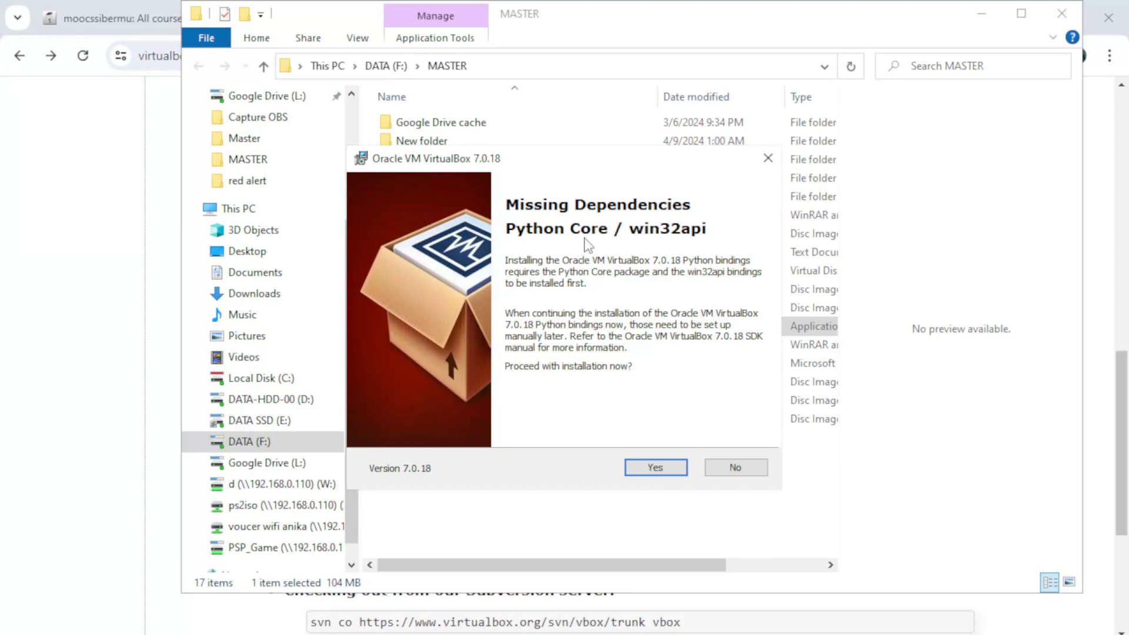
left_click(655, 468)
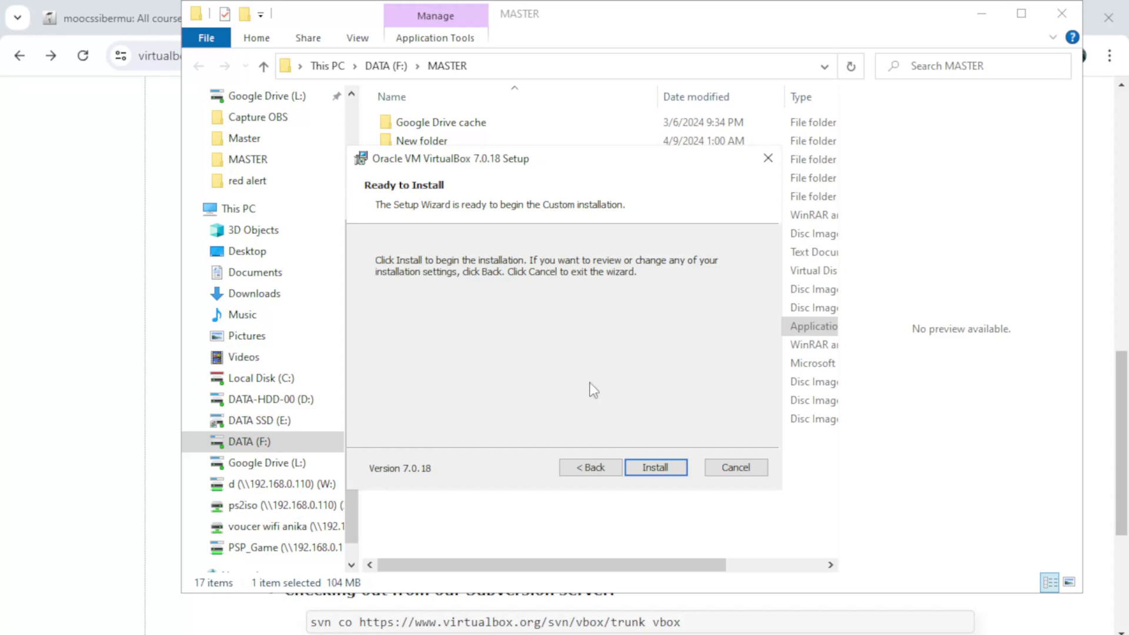
- Install VirtualBox 7.0.18 and finish the setup wizard with automatic start after installation turned off
left_click(654, 467)
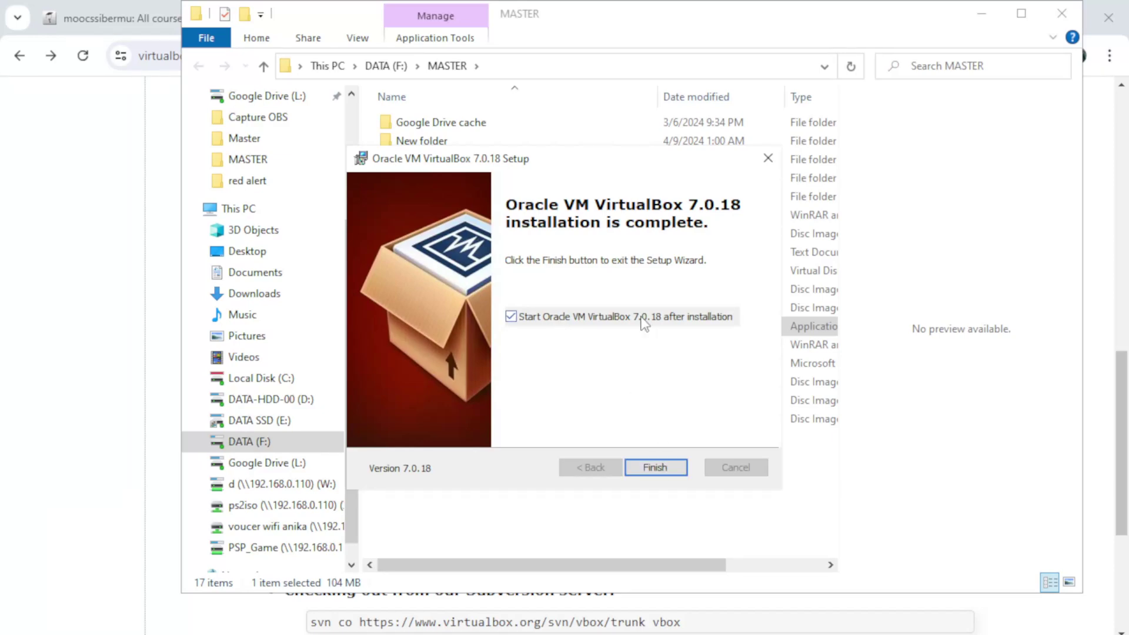
left_click(556, 316)
left_click(657, 466)
- Minimize the File Explorer and browser windows, and open Oracle VM VirtualBox from the desktop in a maximized window
left_click(980, 16)
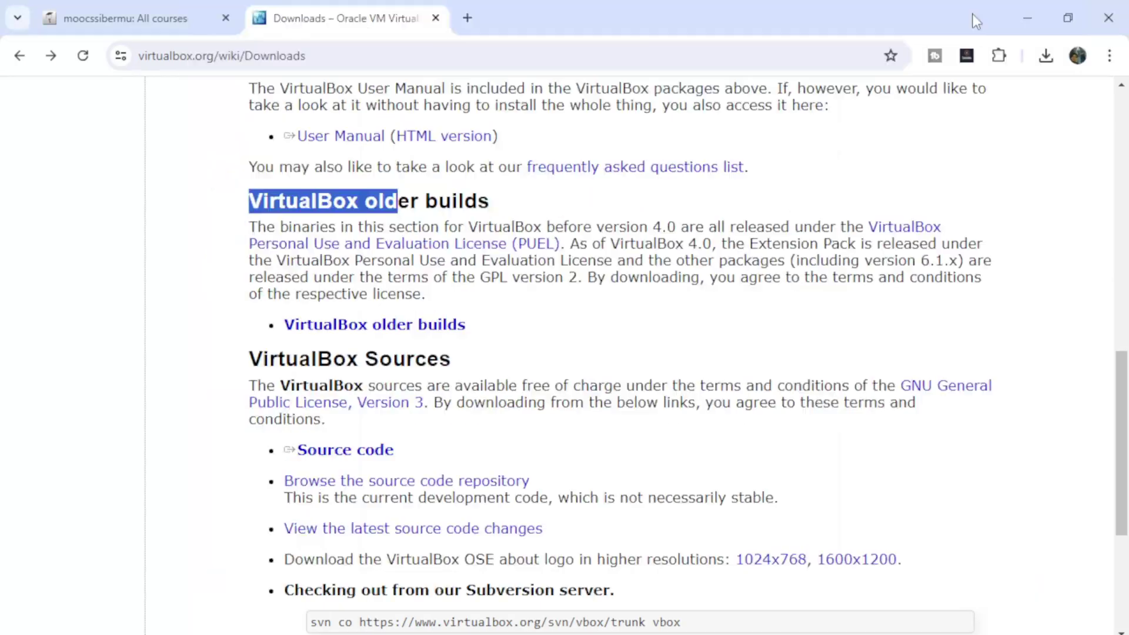
left_click(1026, 18)
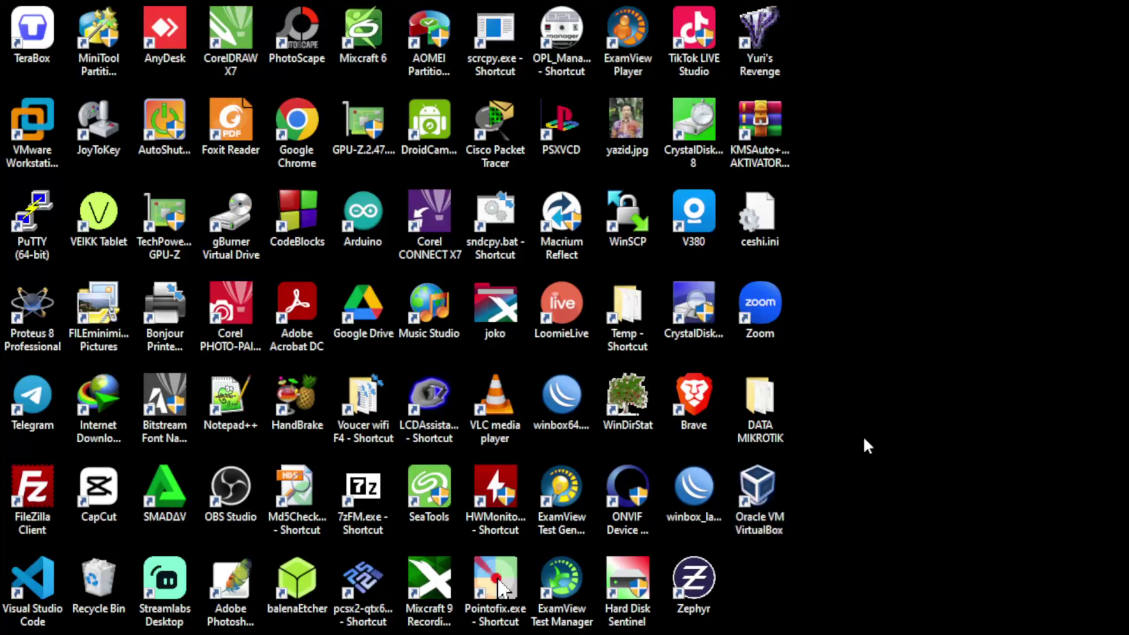
left_click_drag(863, 437, 719, 537)
left_click(910, 510)
left_click(762, 486)
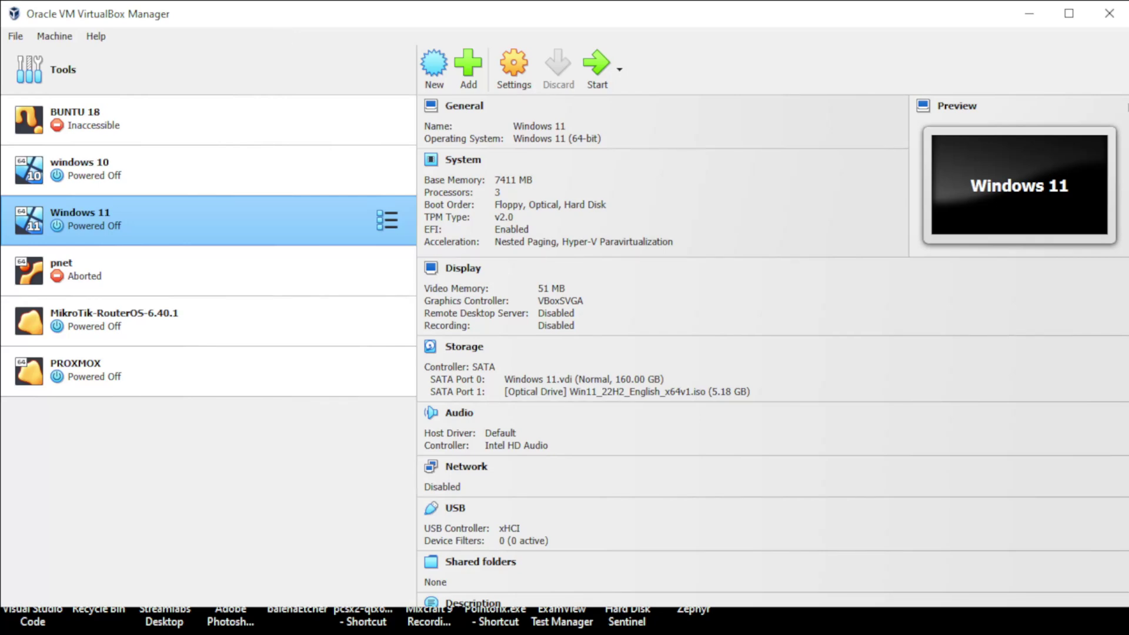
left_click(1069, 15)
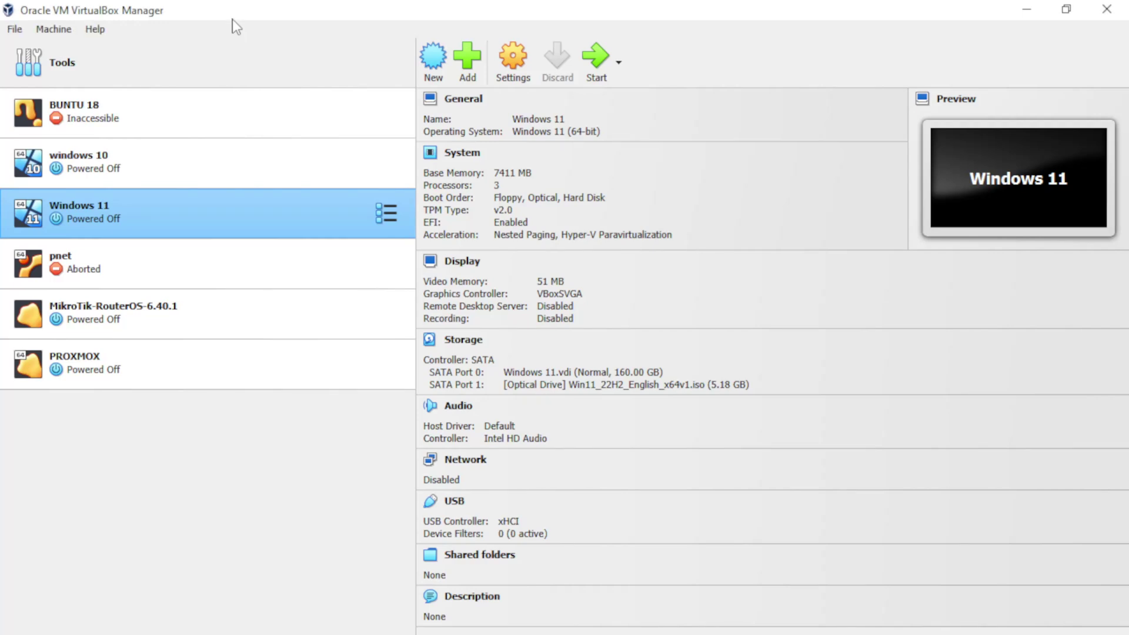
- Review the file, machine and help commands of VirtualBox Manager and its list of virtual machines
left_click(13, 31)
mouse_move(50, 36)
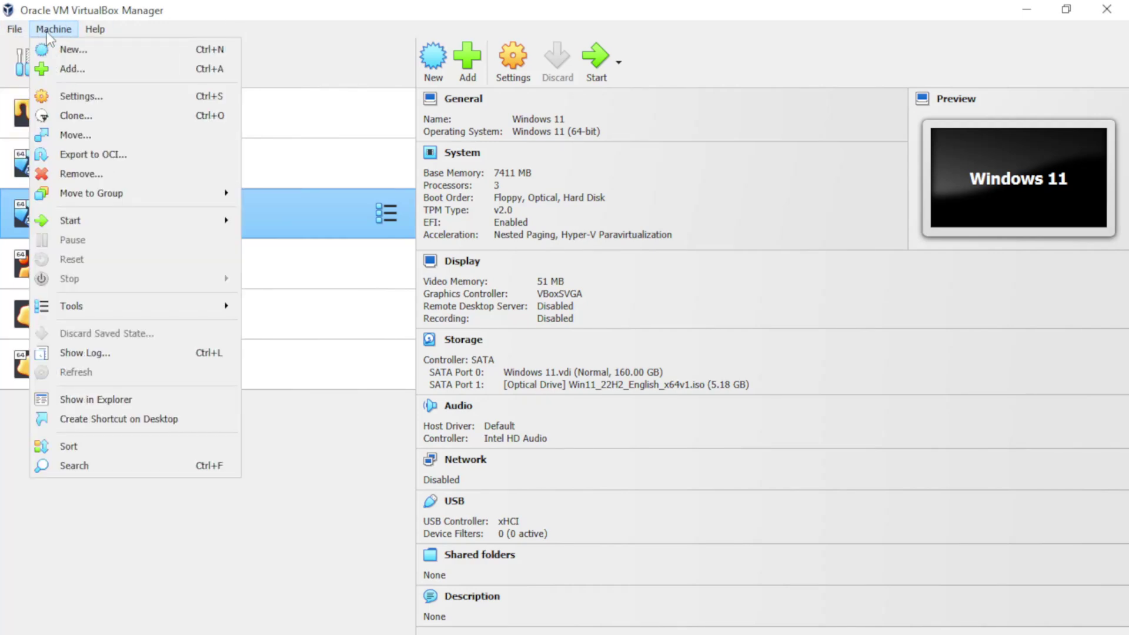
mouse_move(97, 36)
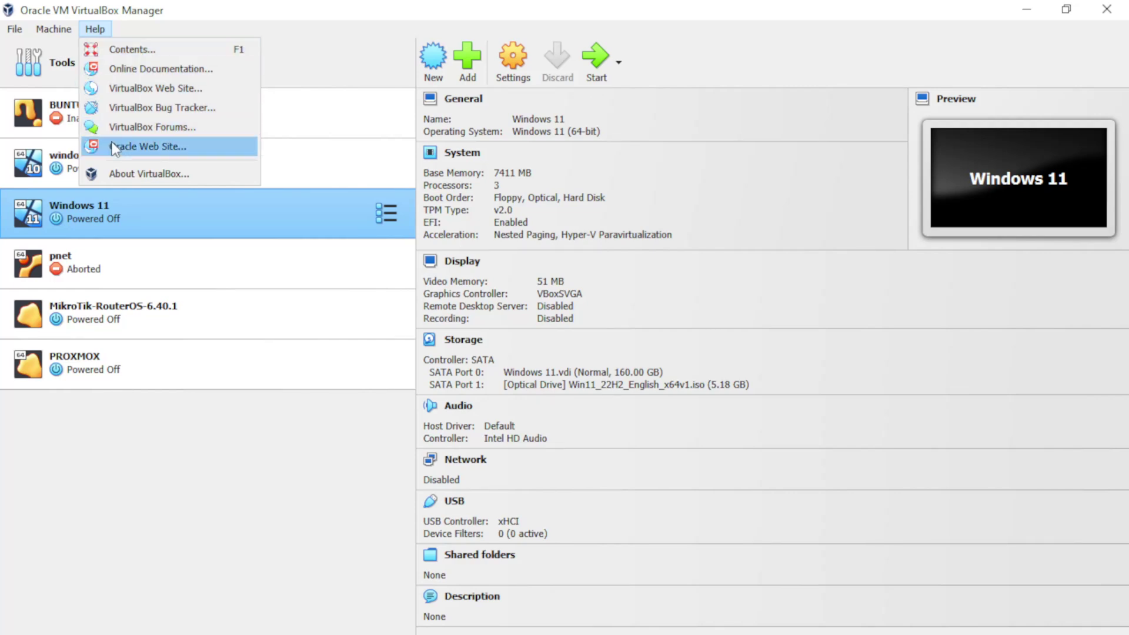
left_click(182, 12)
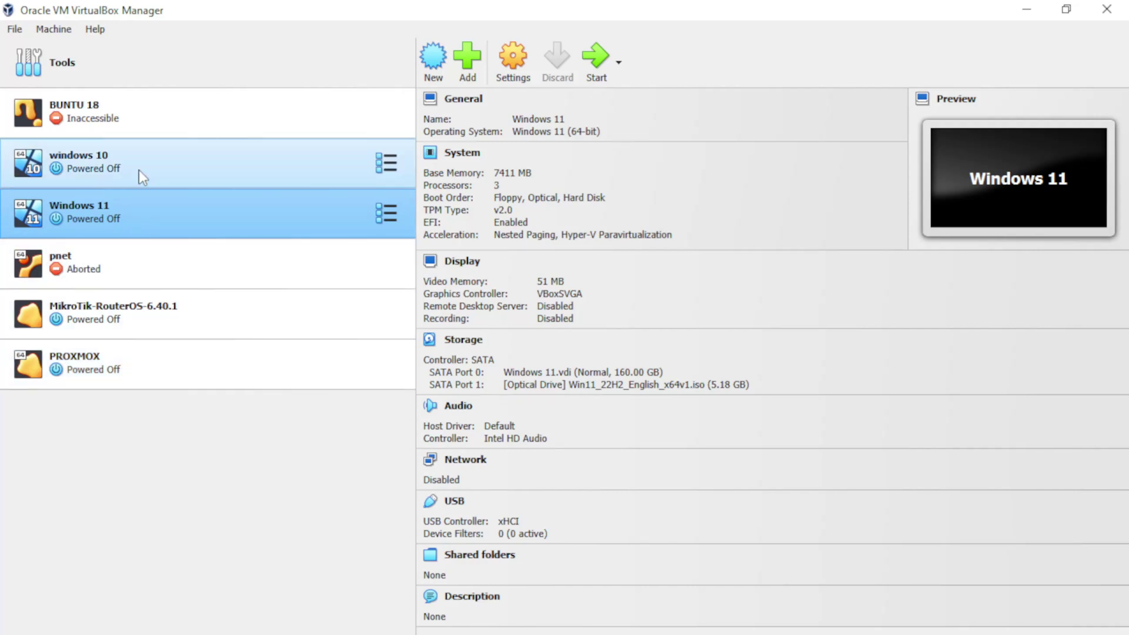
mouse_move(133, 116)
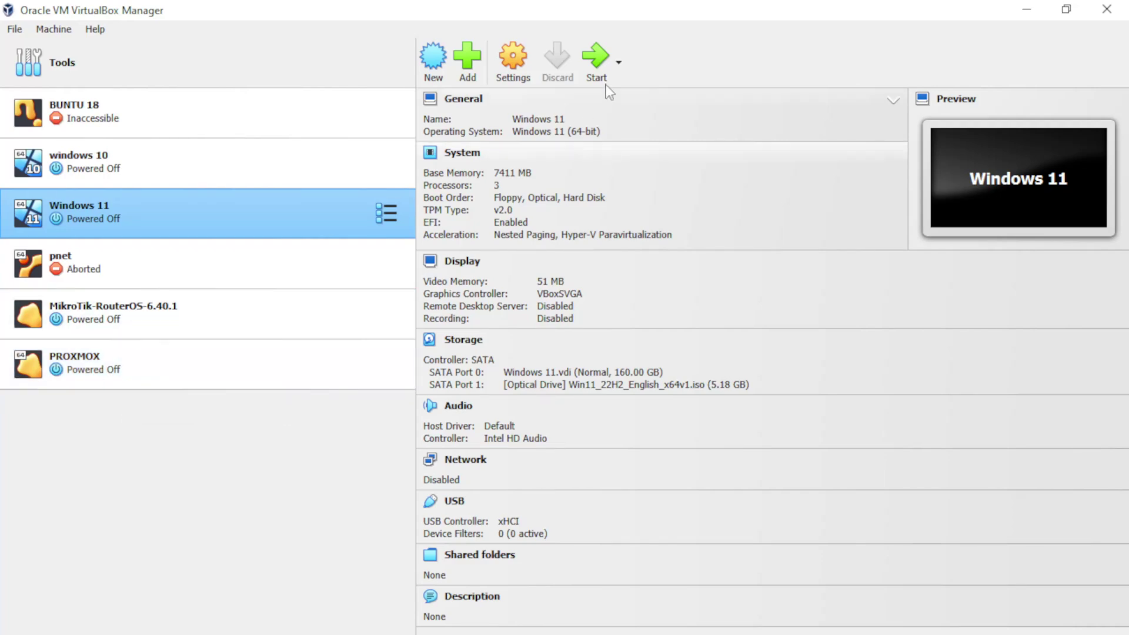
- Restore the manager window to its smaller size and view the details of the MikroTik-RouterOS-6.40.1, Windows 11 and BUNTU 18 machines
double_click(647, 18)
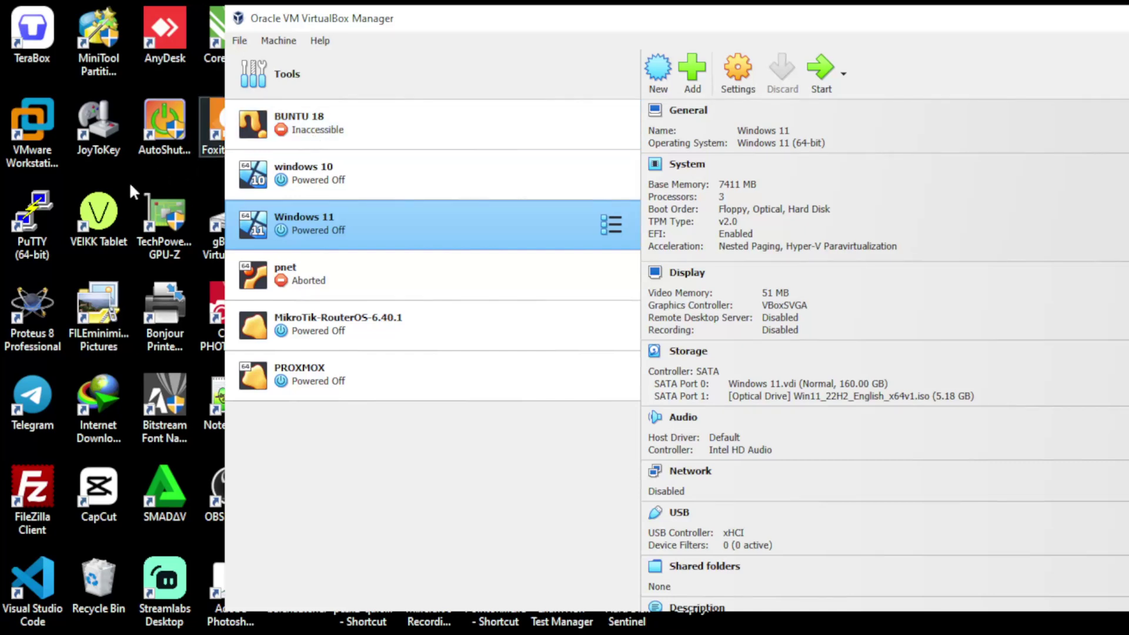
left_click(371, 335)
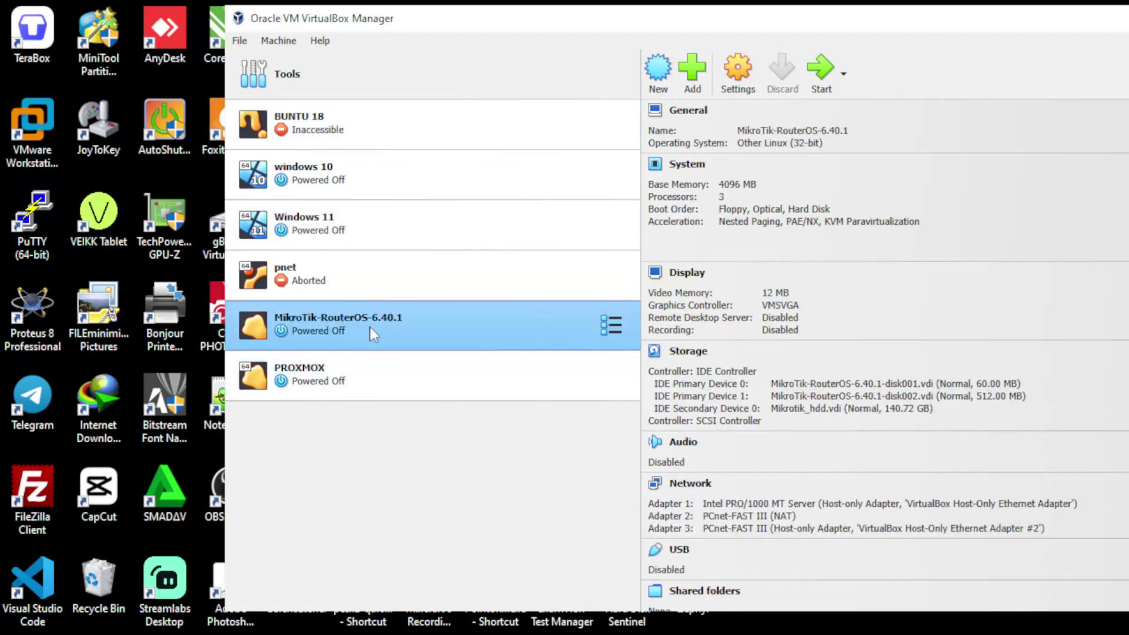
left_click(355, 230)
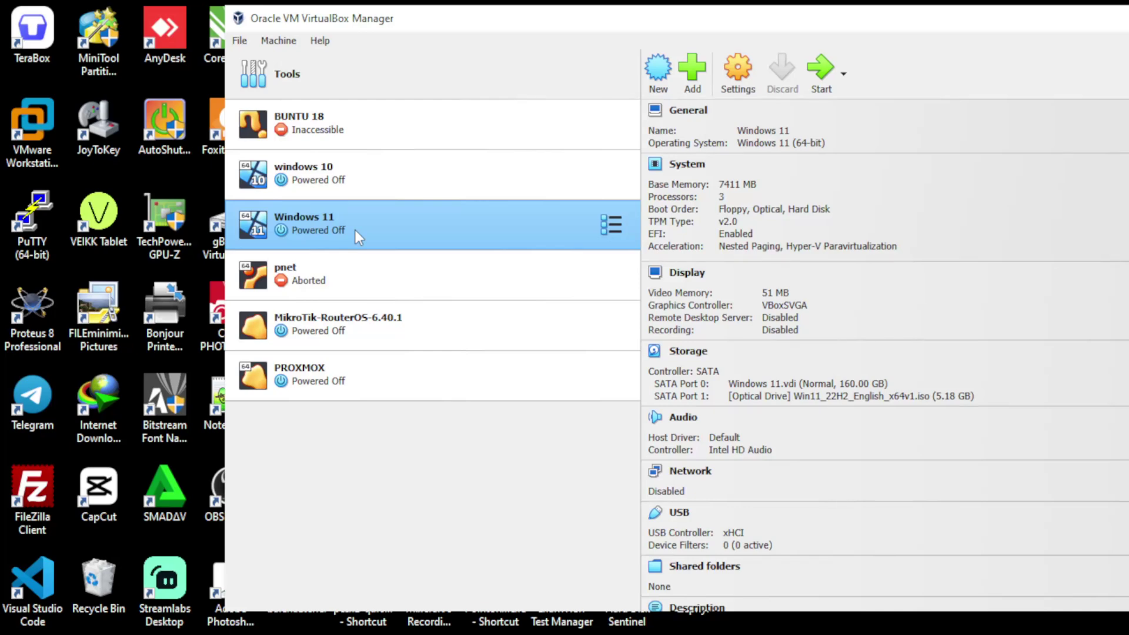
left_click(371, 128)
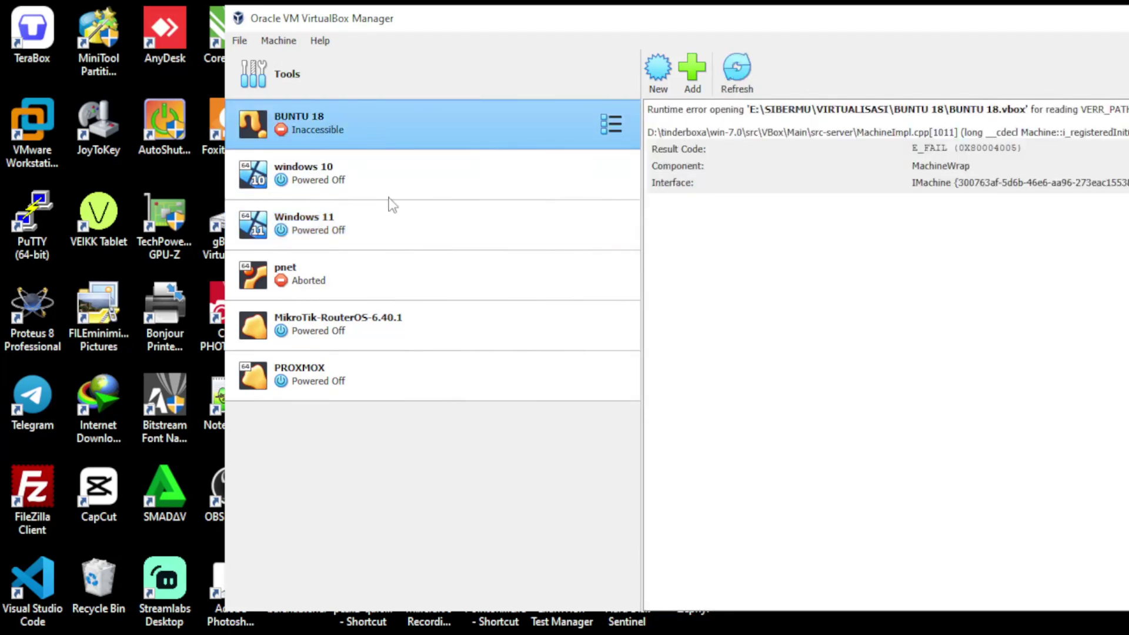
- View the details of the PROXMOX machine and move the manager window so more of them fits on screen
left_click(343, 369)
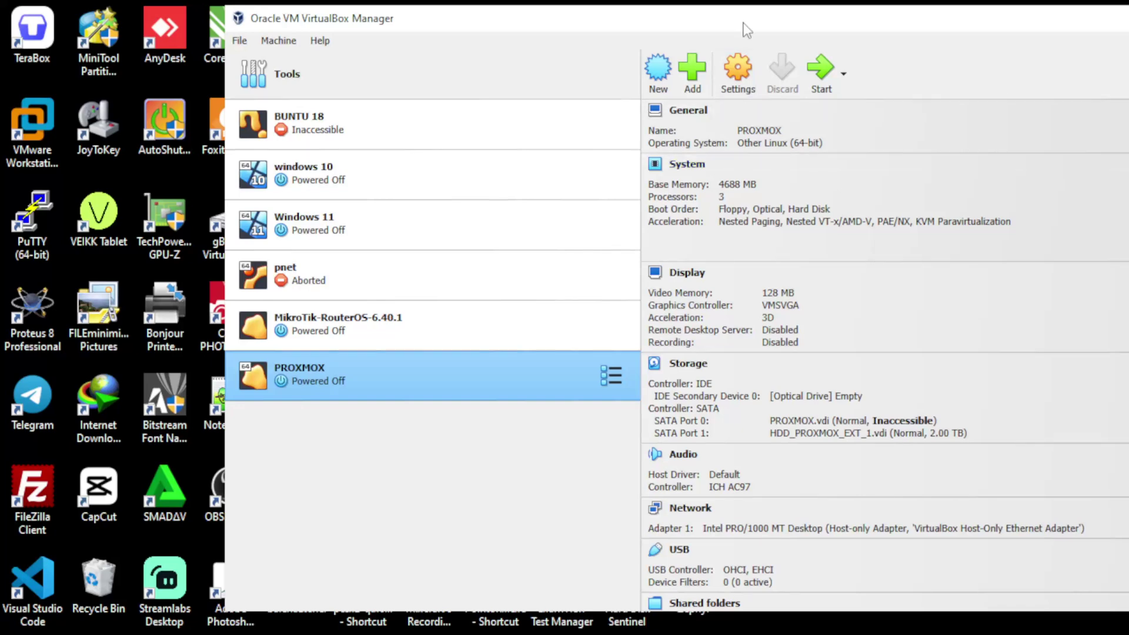
left_click_drag(743, 24, 537, 49)
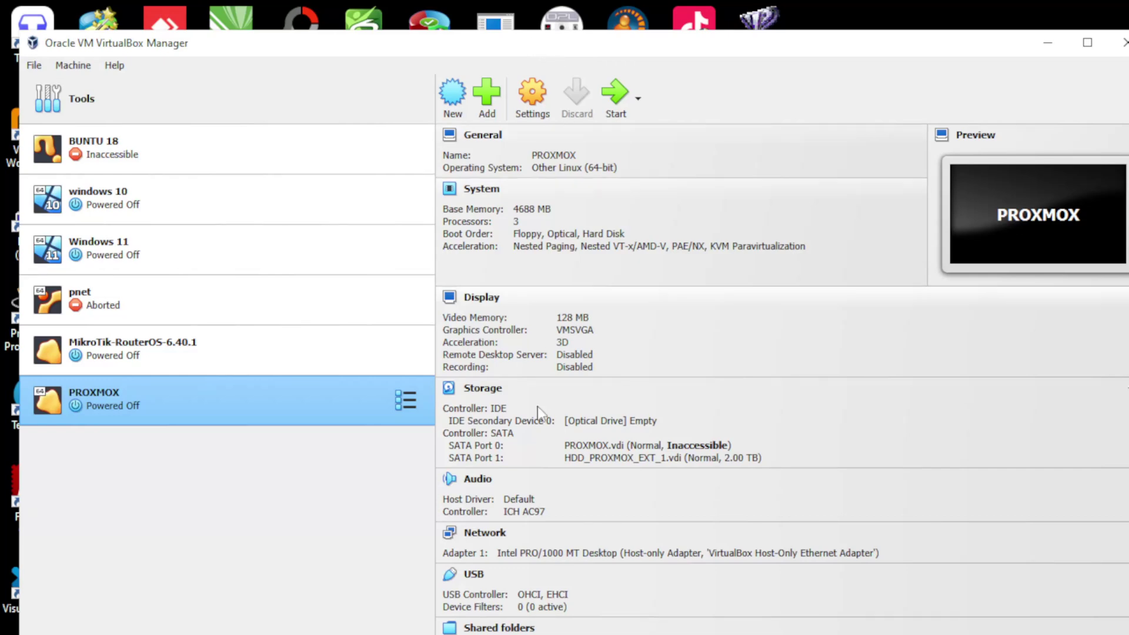
- Switch to the File Explorer window showing the MASTER folder and open the properties of This PC
left_click(641, 634)
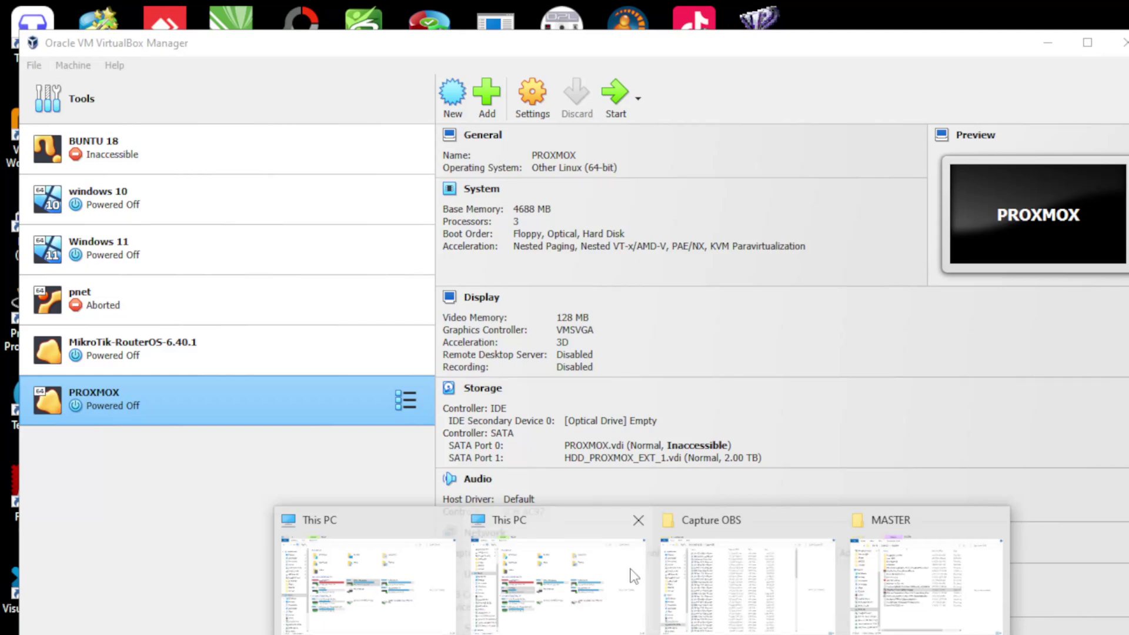
left_click(907, 564)
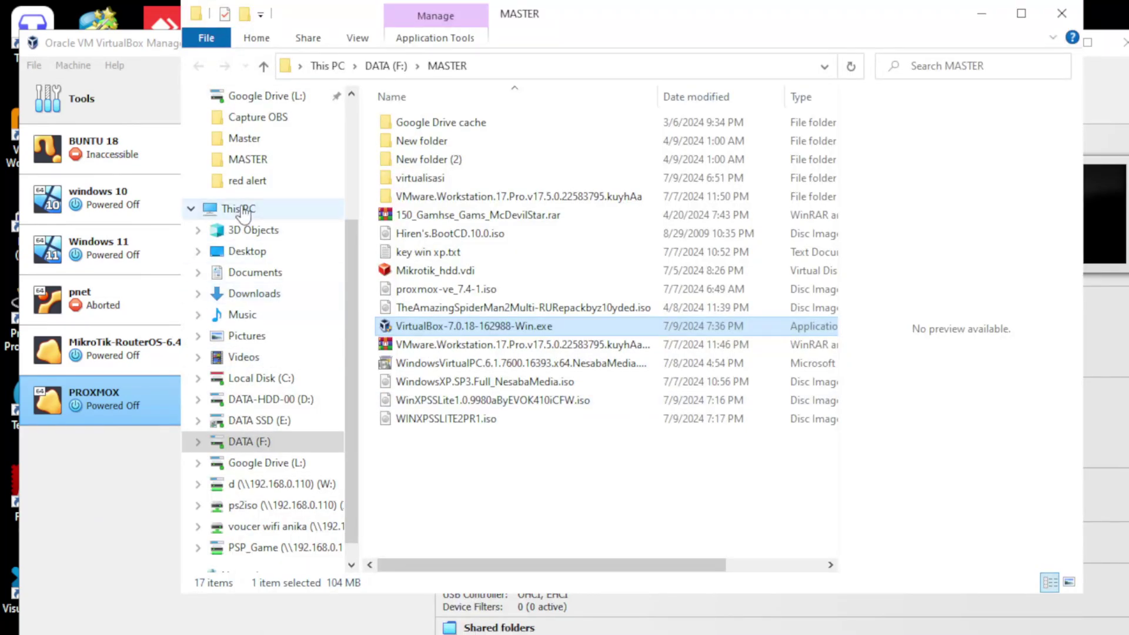
right_click(242, 210)
left_click(244, 211)
right_click(243, 211)
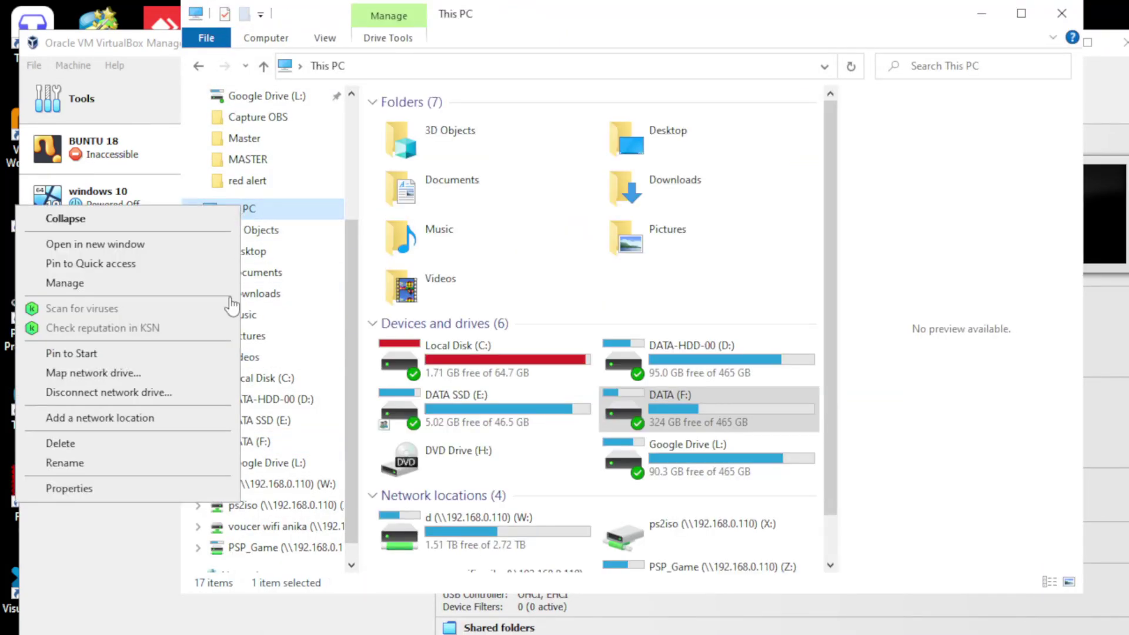
left_click(139, 489)
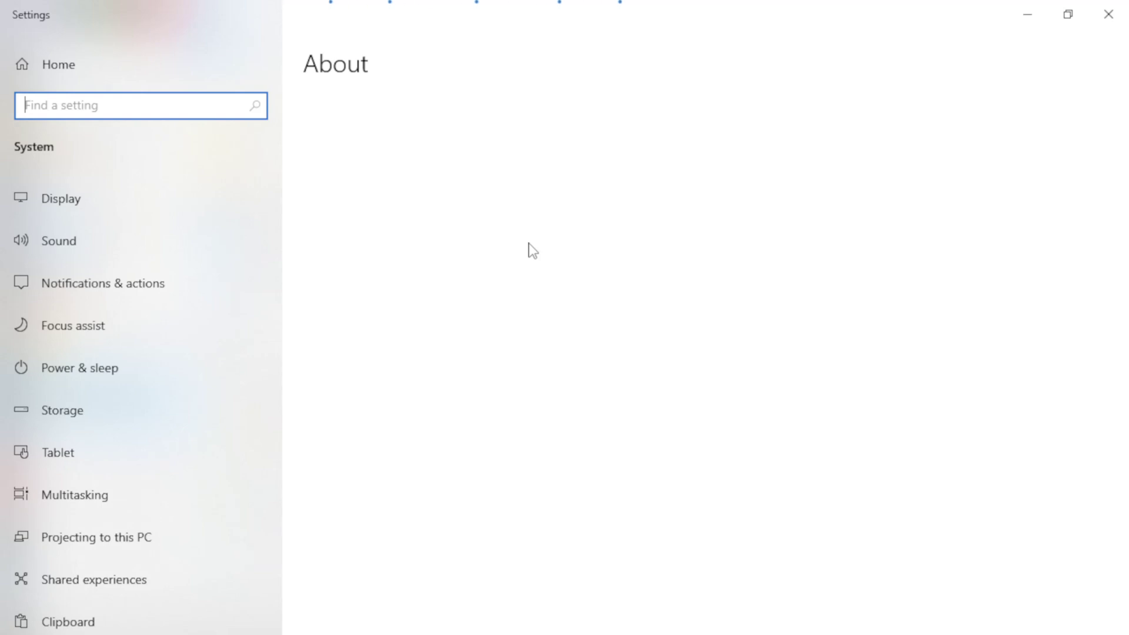
- Examine the computer's device specifications and highlight the installed RAM value
scroll(527, 238, "down", 3)
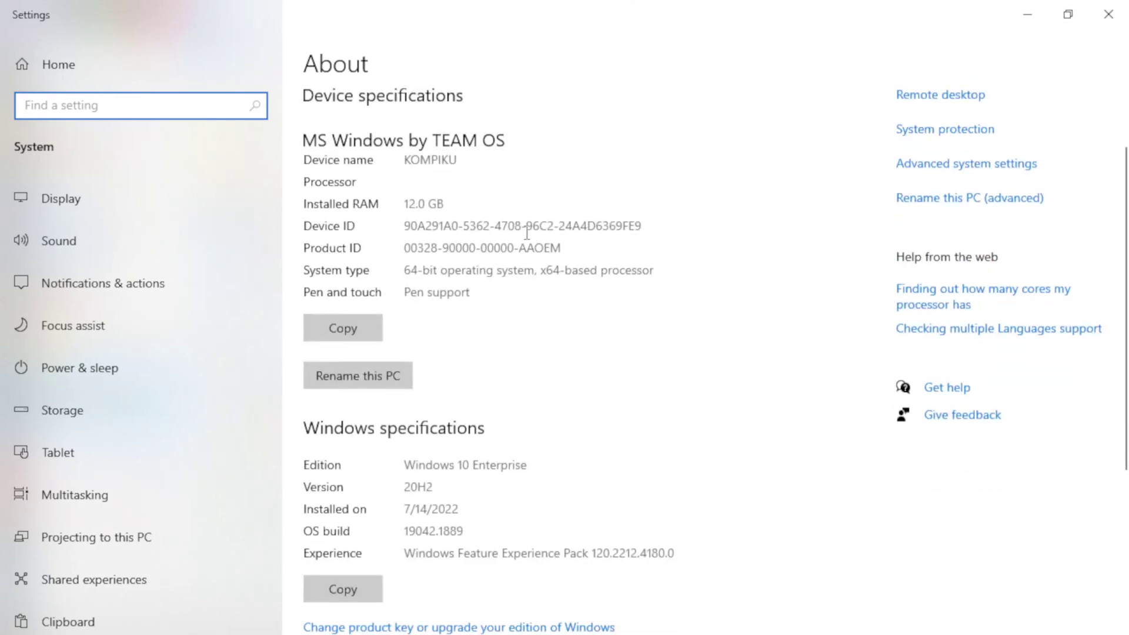
left_click_drag(461, 210, 302, 210)
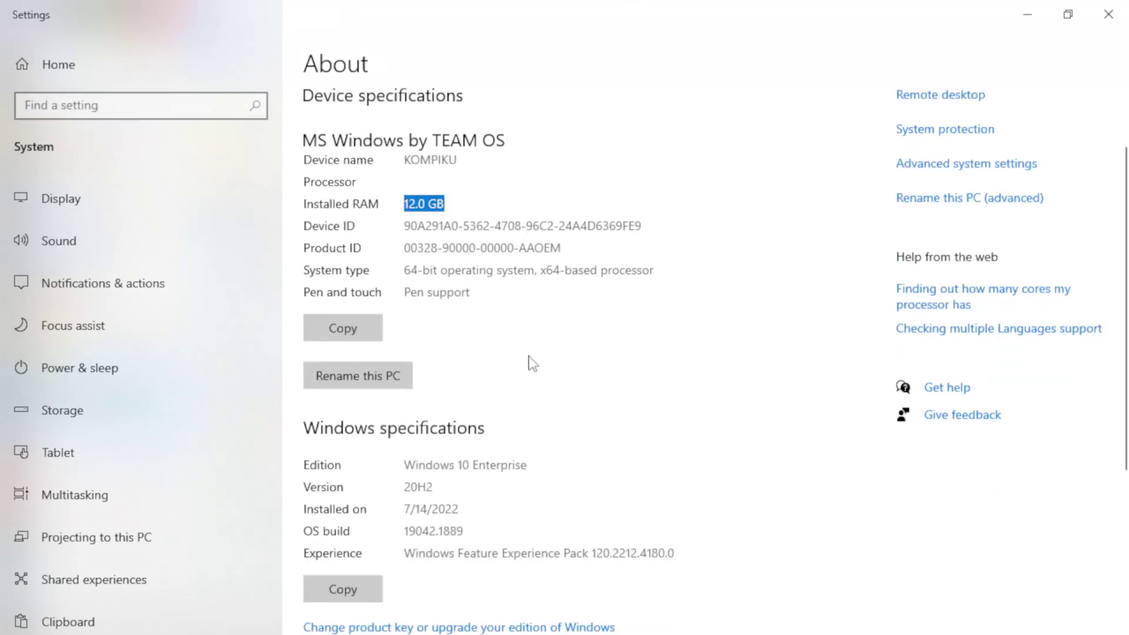
scroll(529, 360, "down", 5)
scroll(533, 364, "up", 4)
scroll(534, 364, "up", 4)
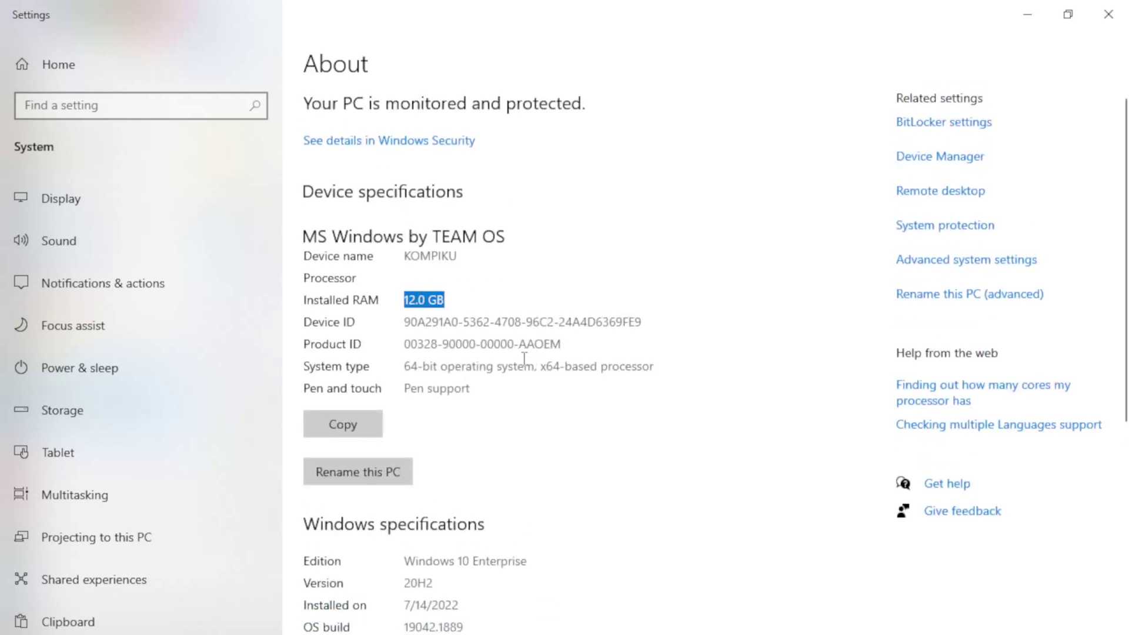
- Open Device Manager, expand Processors to inspect the computer's processor cores, and close Device Manager
left_click(943, 157)
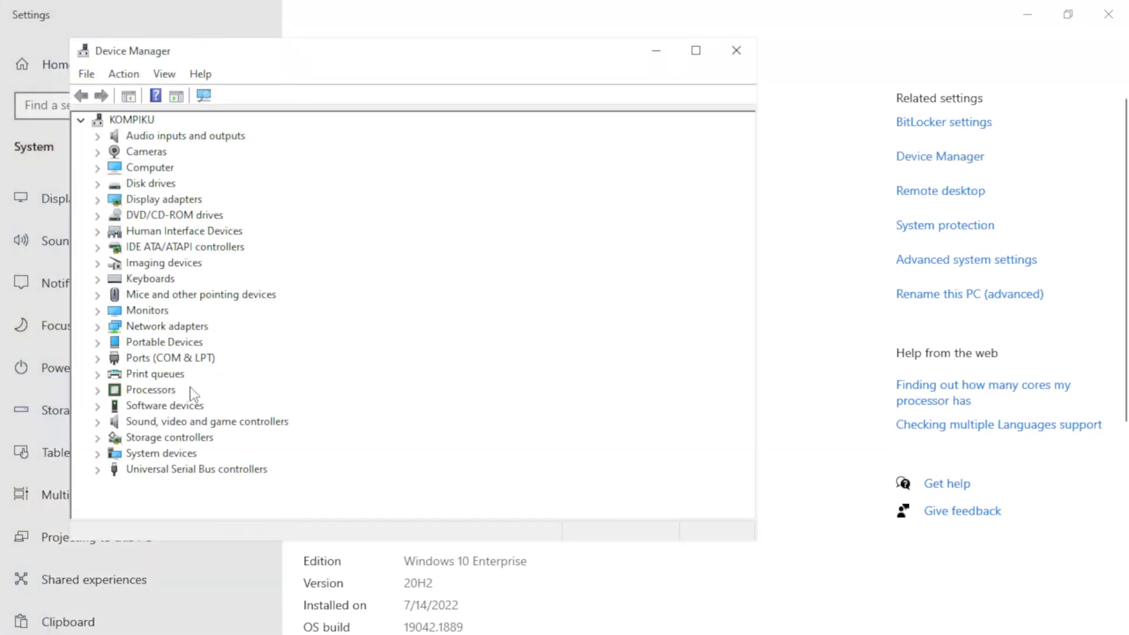
double_click(161, 390)
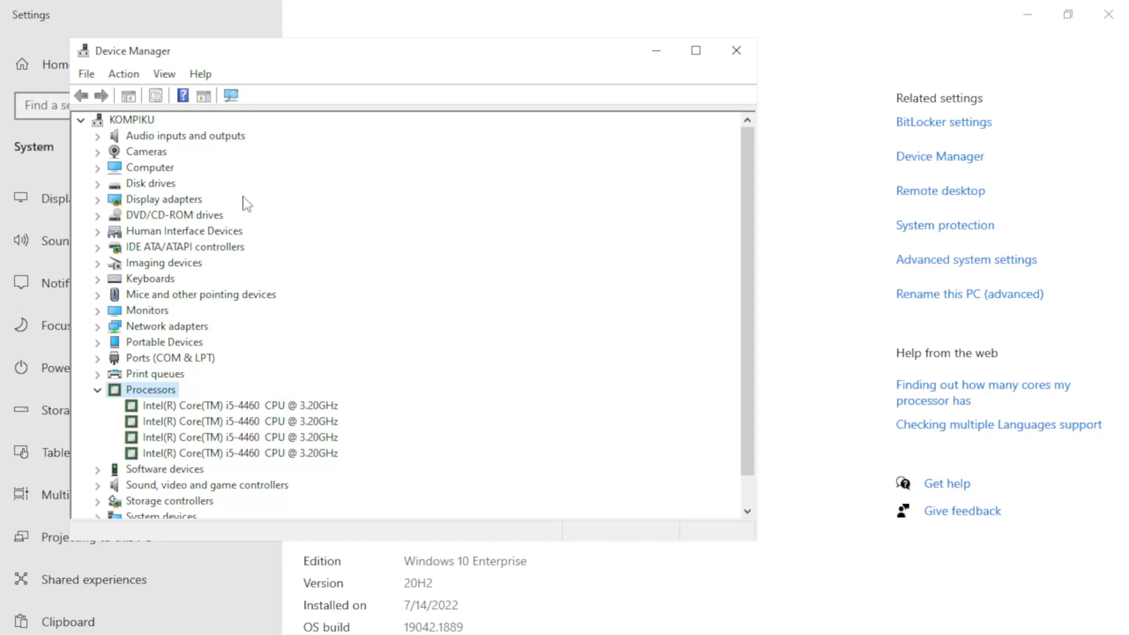
left_click(736, 51)
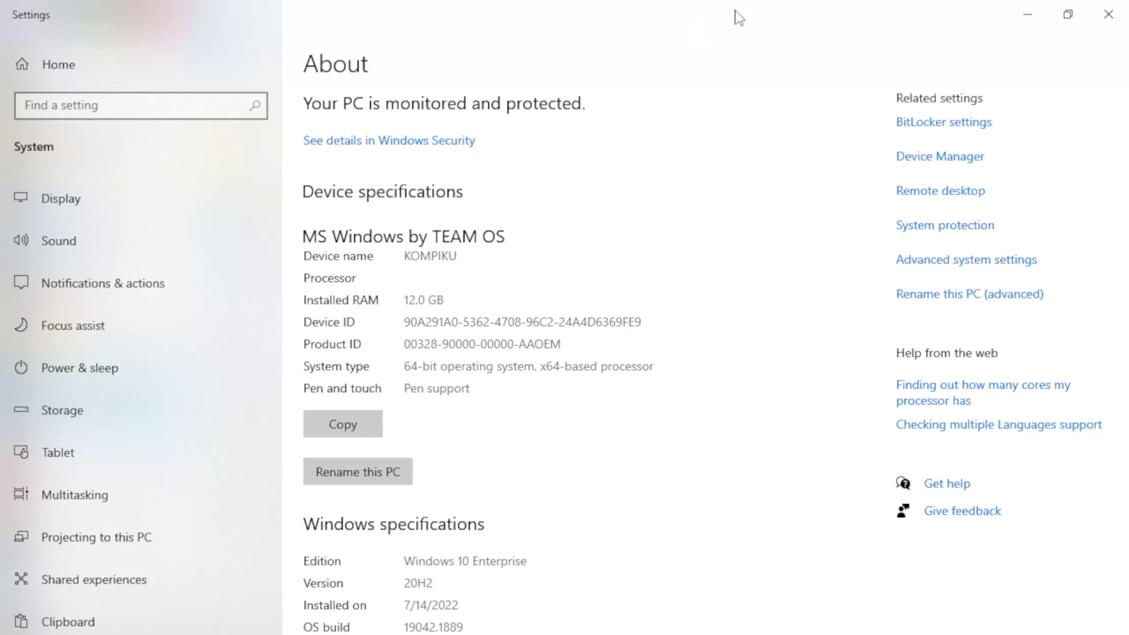
- Review the Windows specifications and support details, and close the Settings and File Explorer windows
scroll(567, 382, "down", 4)
scroll(569, 385, "down", 1)
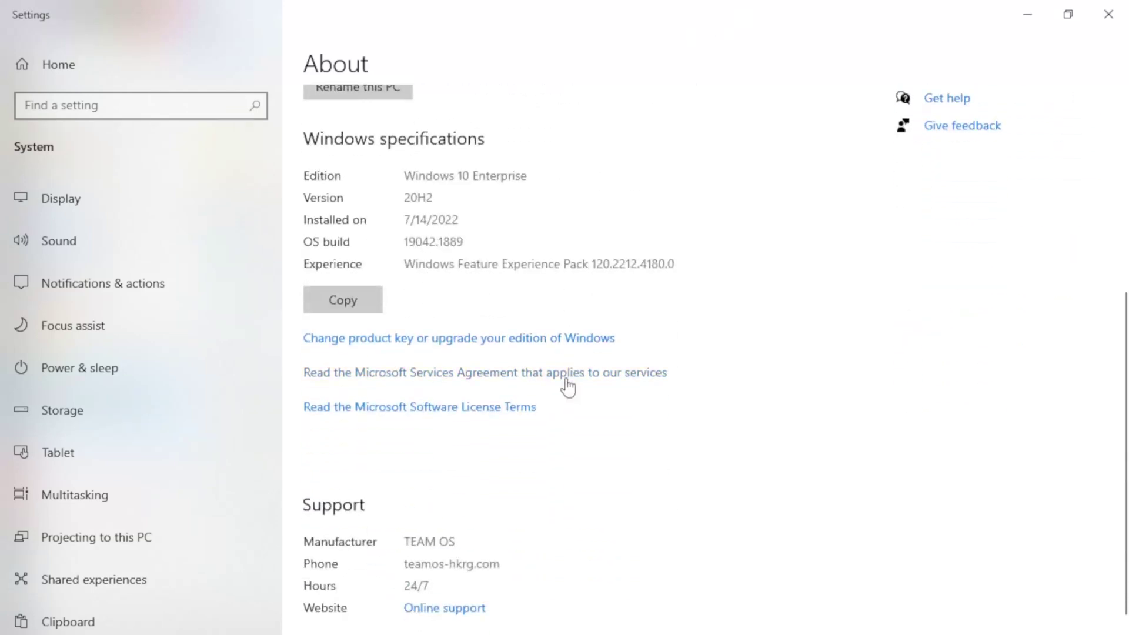
scroll(569, 385, "up", 3)
scroll(569, 385, "down", 3)
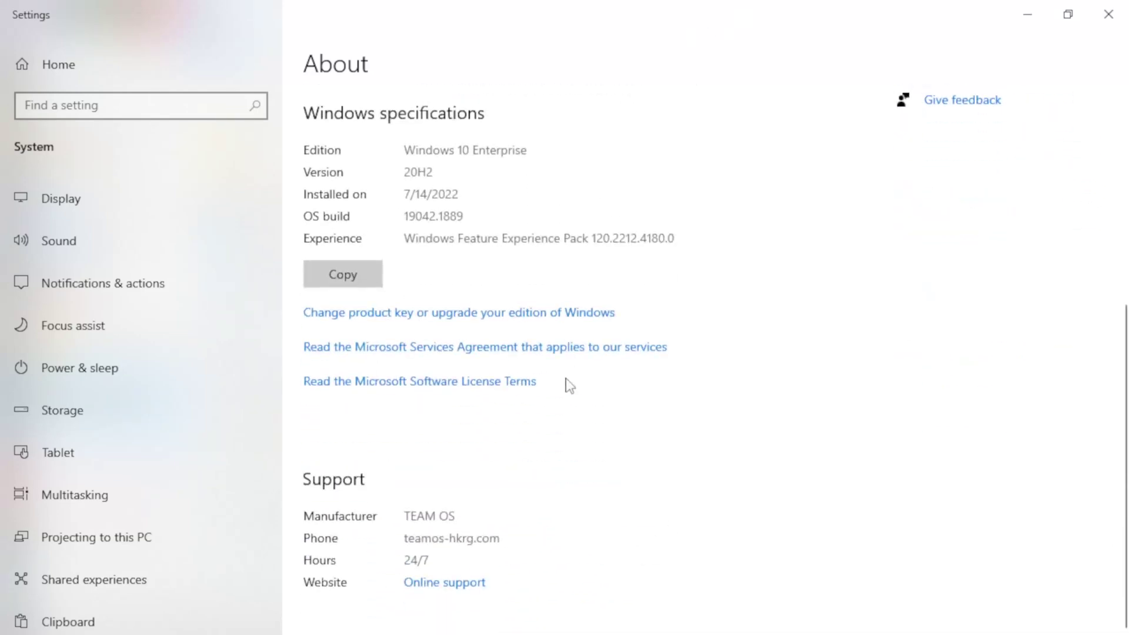
left_click(1101, 14)
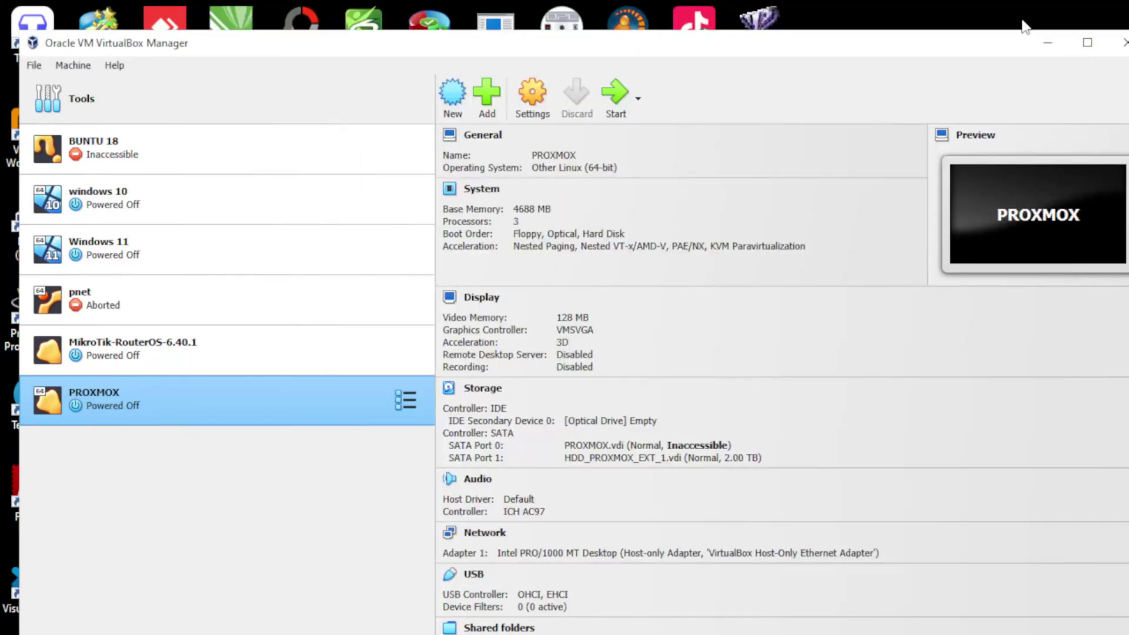
left_click(1062, 13)
- Look at the virtualisasi folder and accepted file types for adding an existing virtual machine, and close the dialog without adding one
left_click(492, 97)
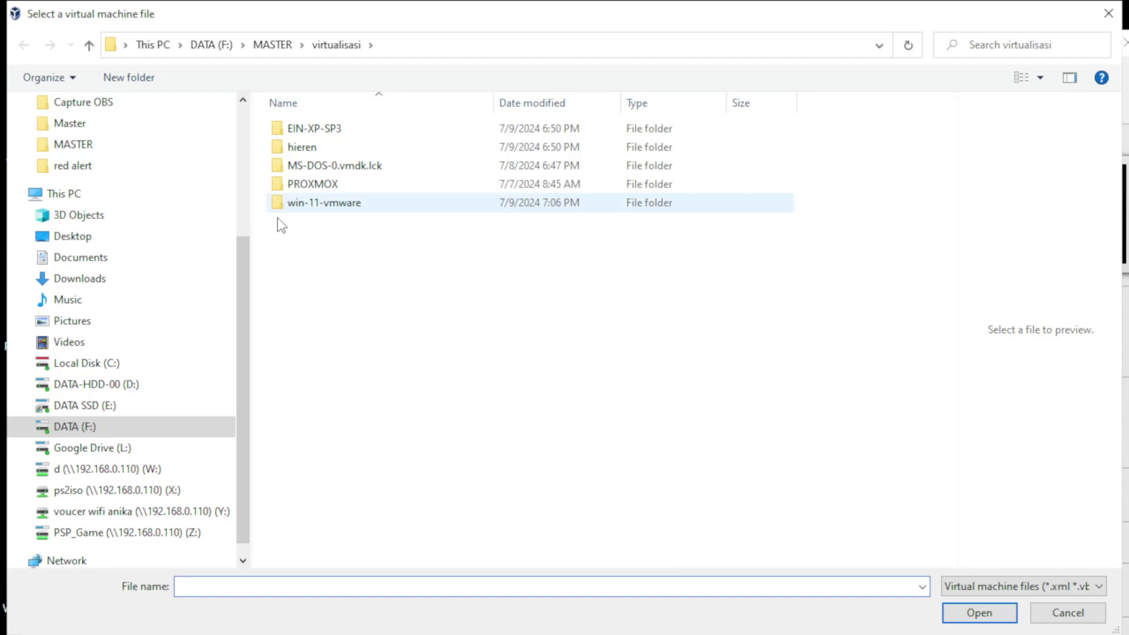
left_click(1068, 587)
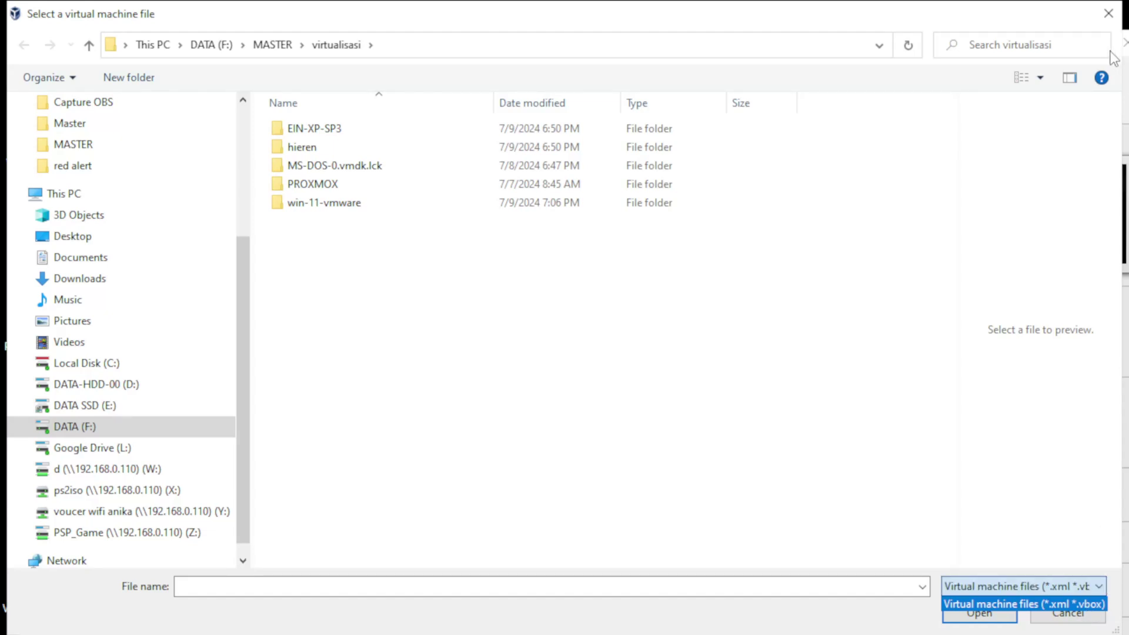
left_click(1105, 18)
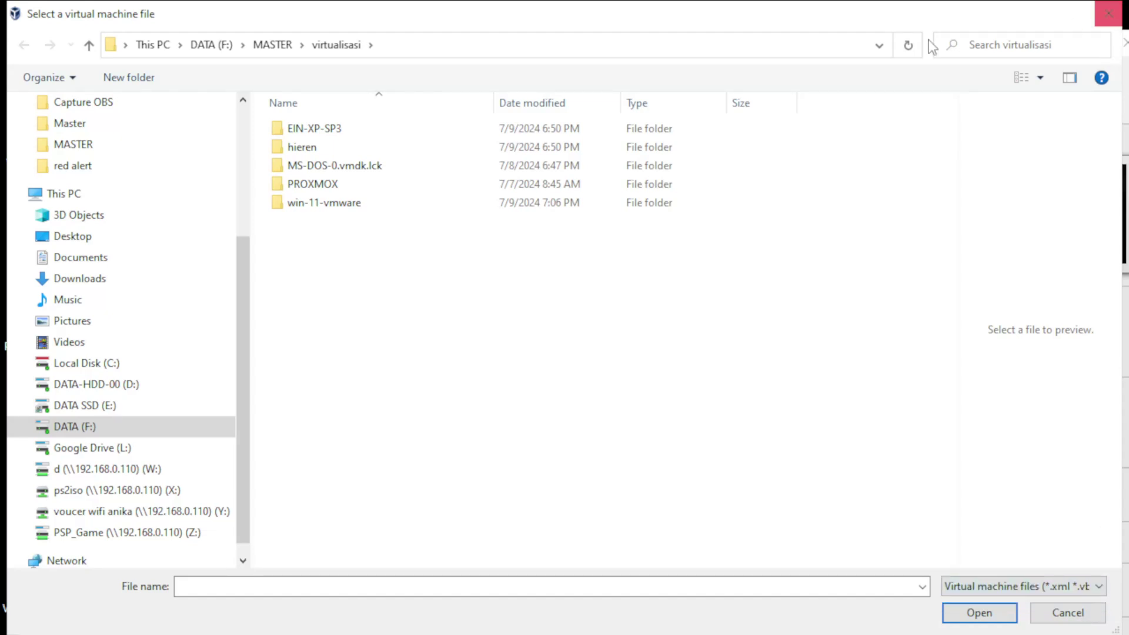
left_click(1108, 13)
- View the details of the windows 10, BUNTU 18 and Windows 11 machines, ending with windows 10 selected
left_click(118, 205)
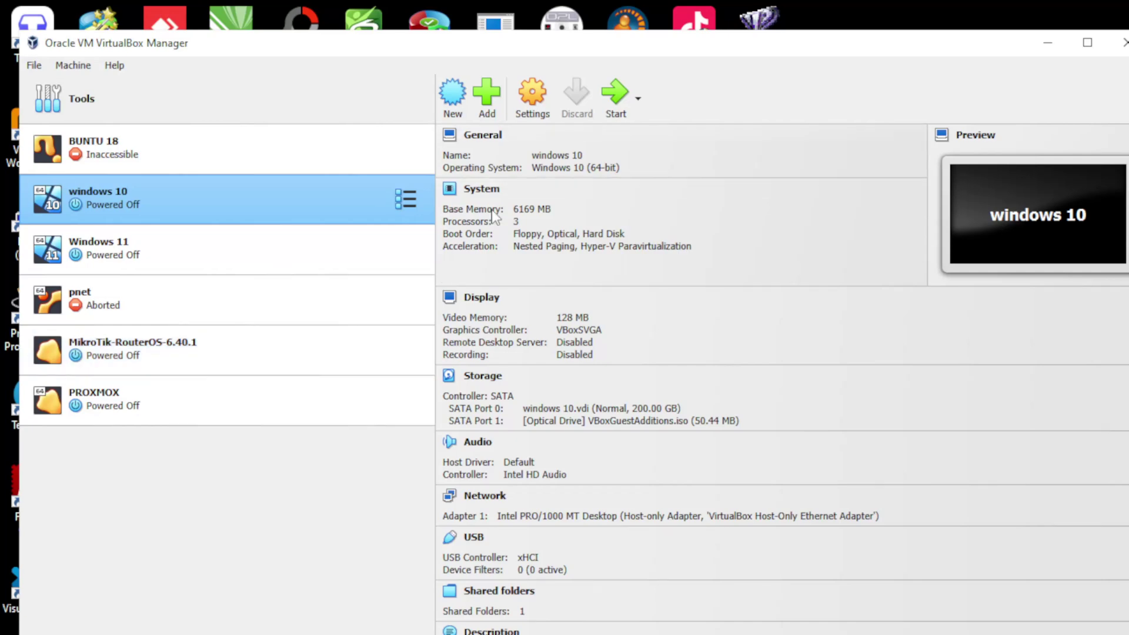
left_click(225, 142)
left_click(205, 198)
left_click(185, 271)
left_click(201, 216)
- Open the windows 10 machine's settings and look through every category from System to User Interface
left_click(523, 110)
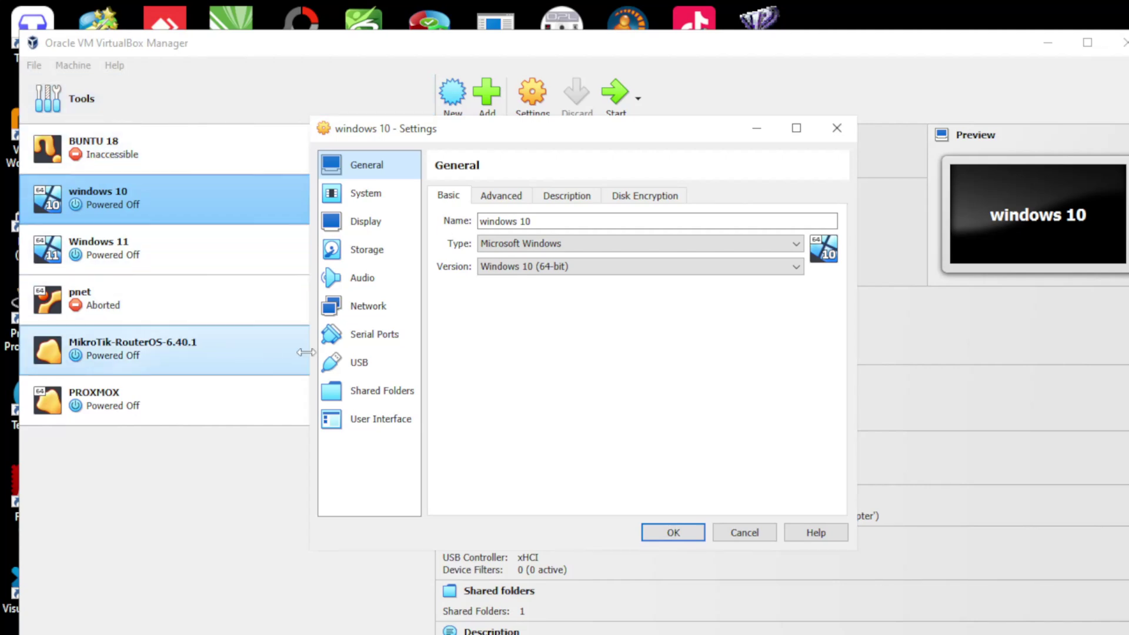
left_click(375, 194)
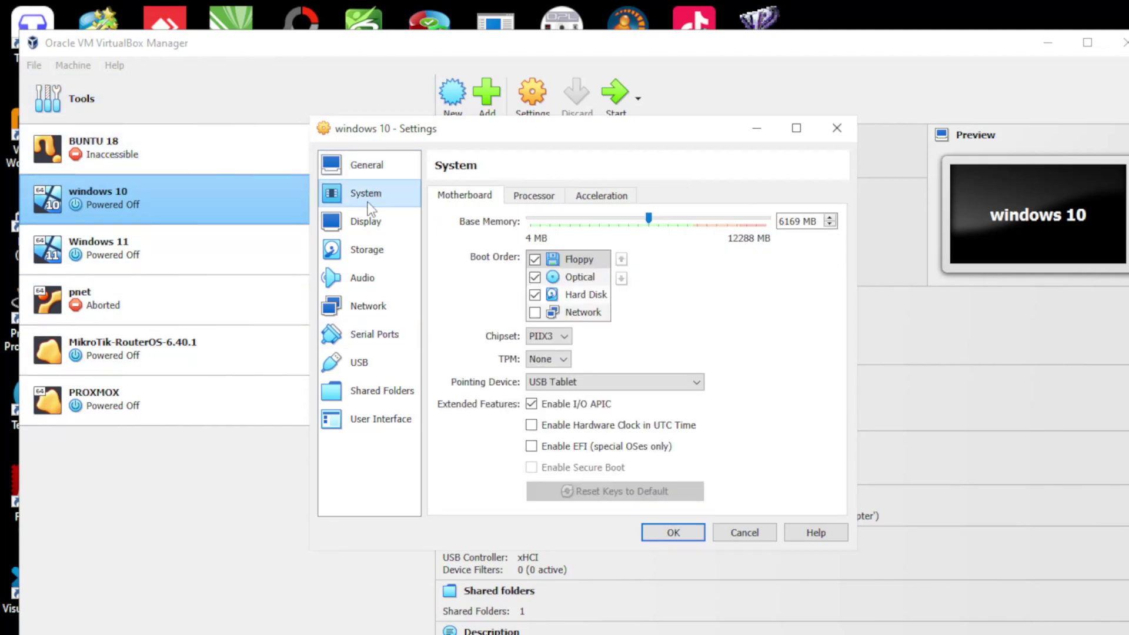
left_click(371, 222)
left_click(367, 252)
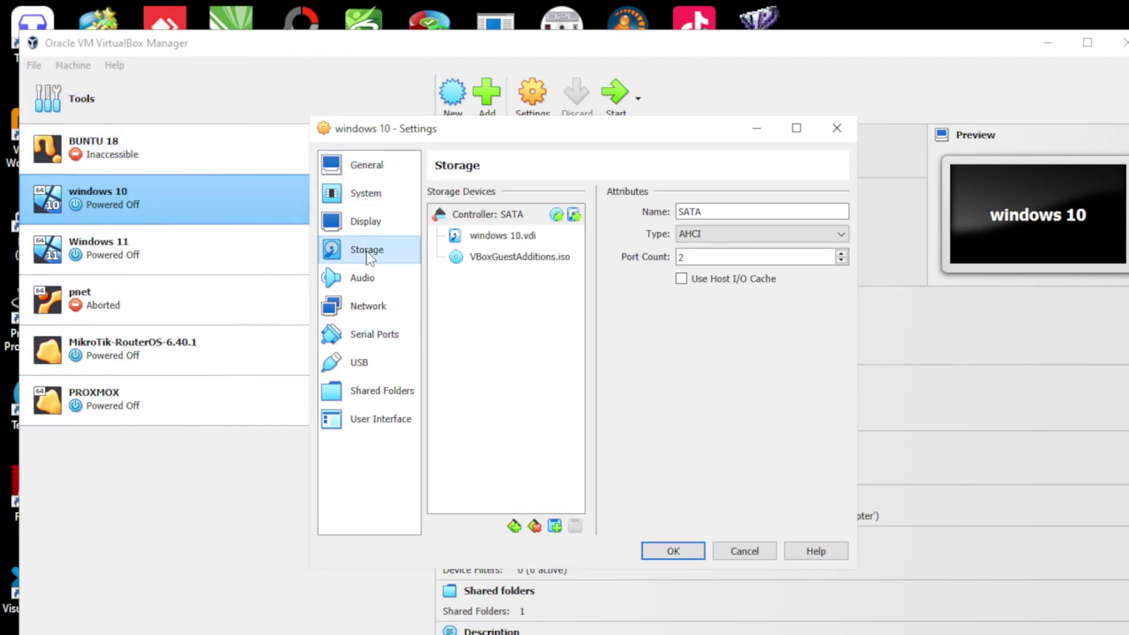
left_click(369, 285)
left_click(369, 307)
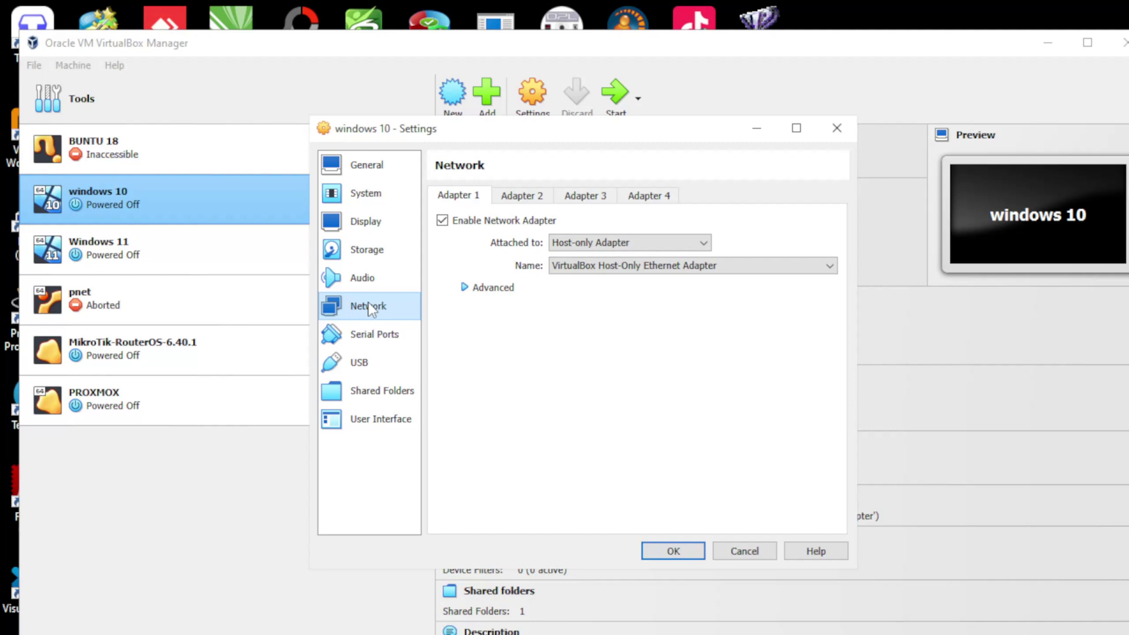
left_click(377, 334)
left_click(360, 363)
left_click(362, 392)
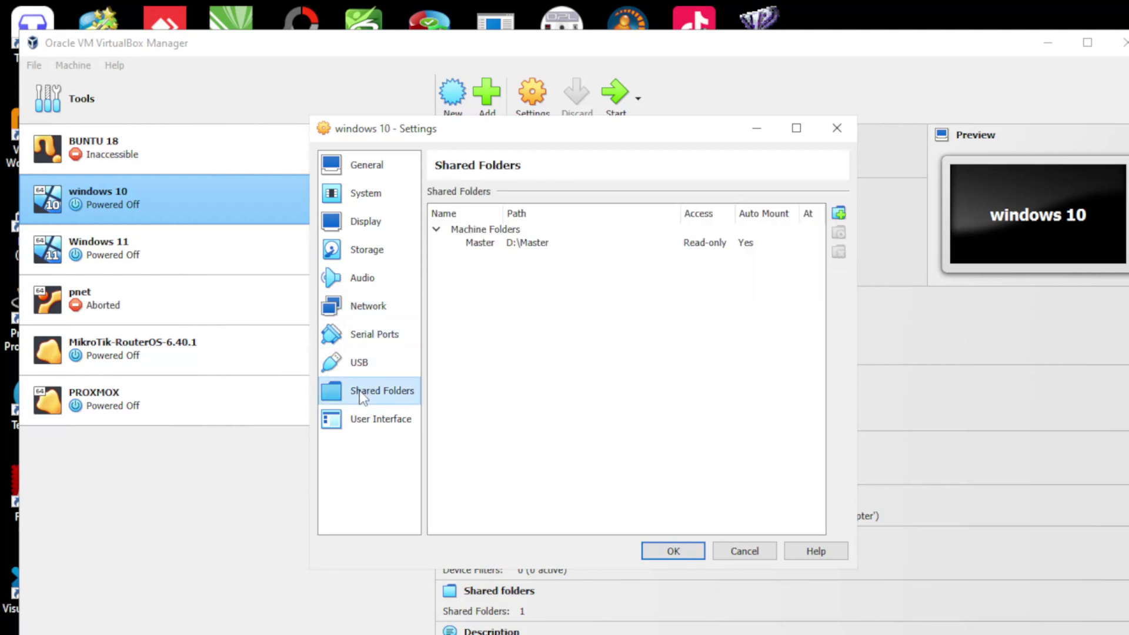
left_click(365, 425)
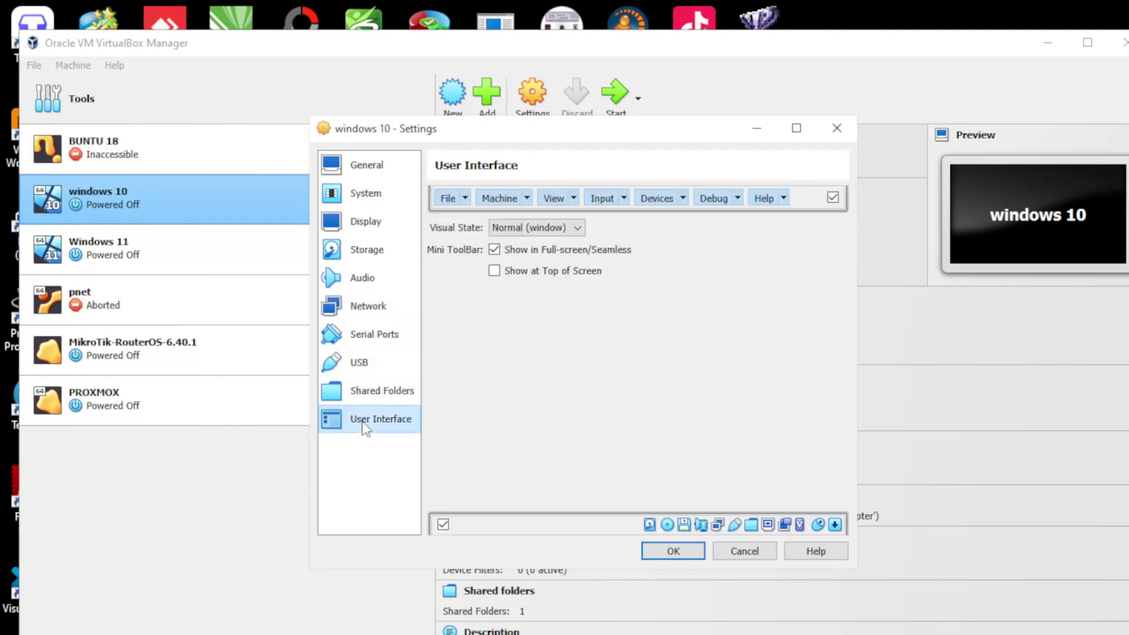
- Review the machine's basic general settings, highlighting its name and checking the available operating system versions
left_click(392, 169)
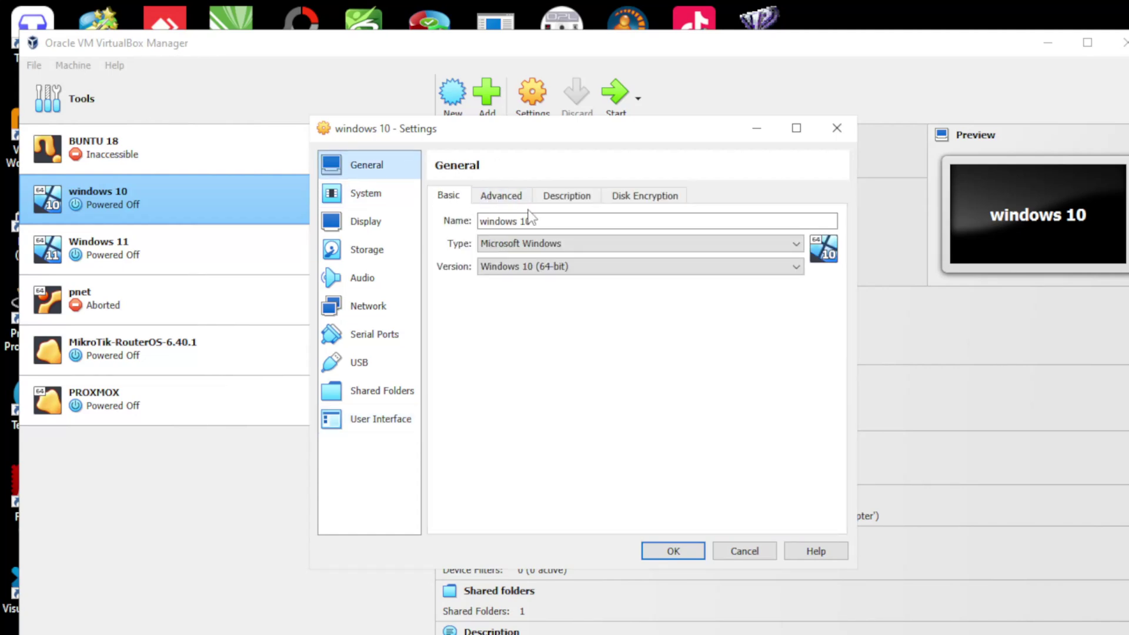
left_click_drag(531, 221, 405, 227)
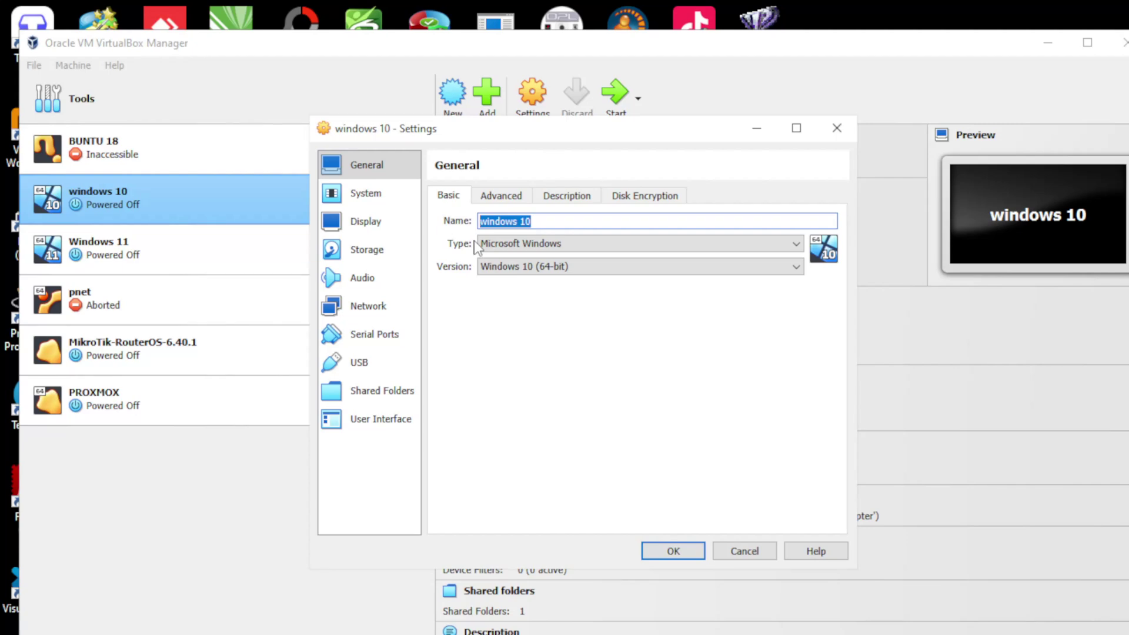
left_click(529, 272)
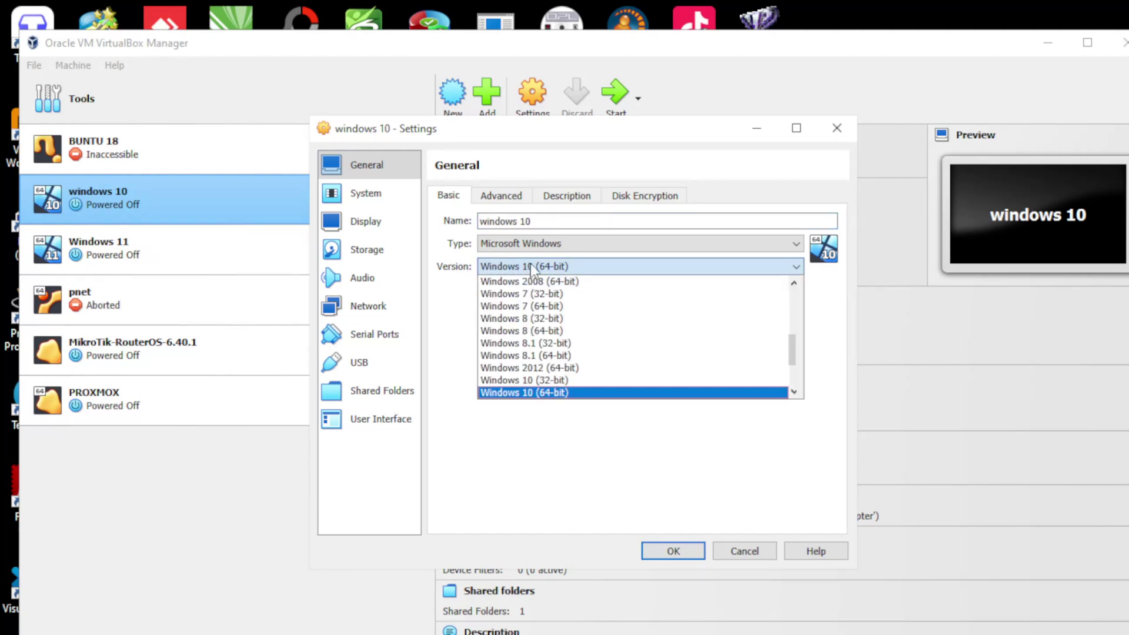
left_click(531, 271)
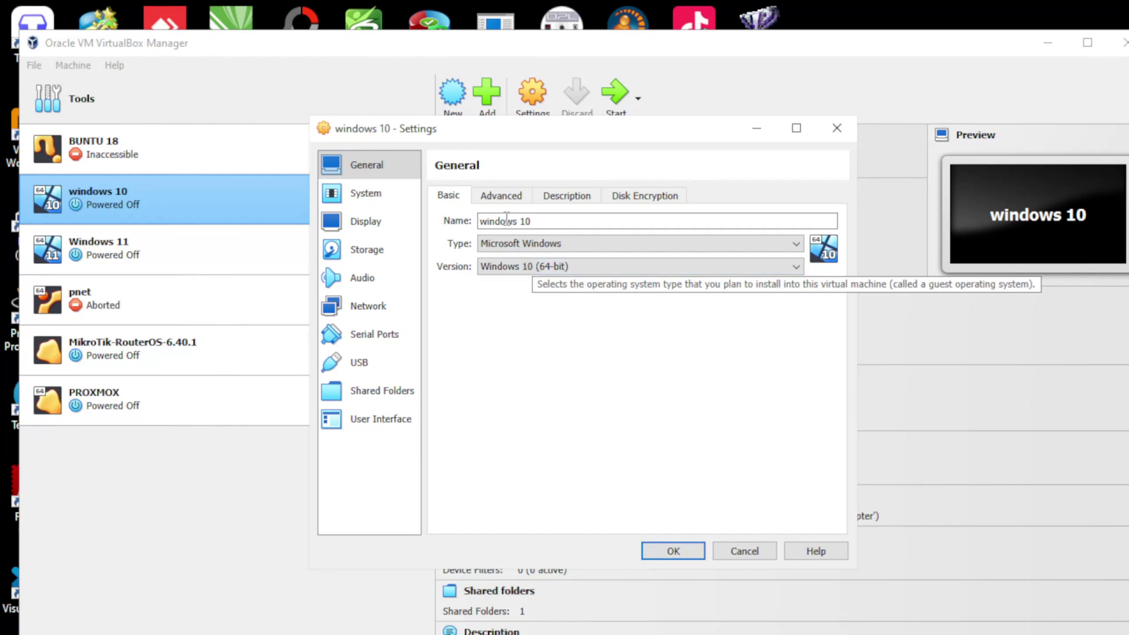
- Try the Disabled, Host To Guest and Guest To Host options for the machine's shared clipboard, and set it back to Bidirectional
left_click(509, 197)
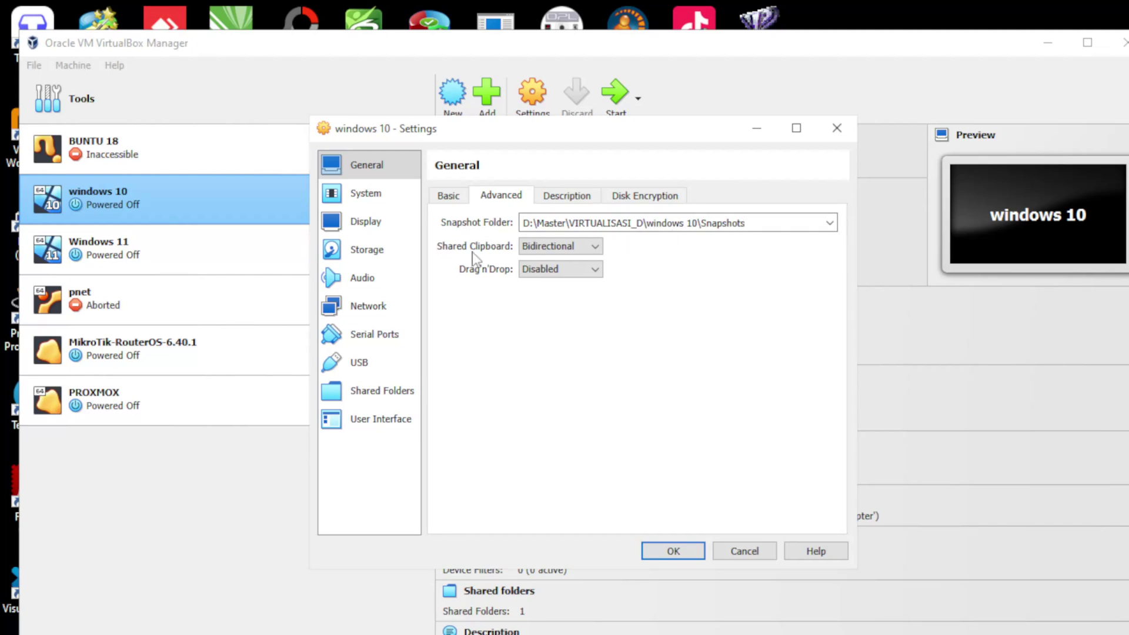
left_click(588, 247)
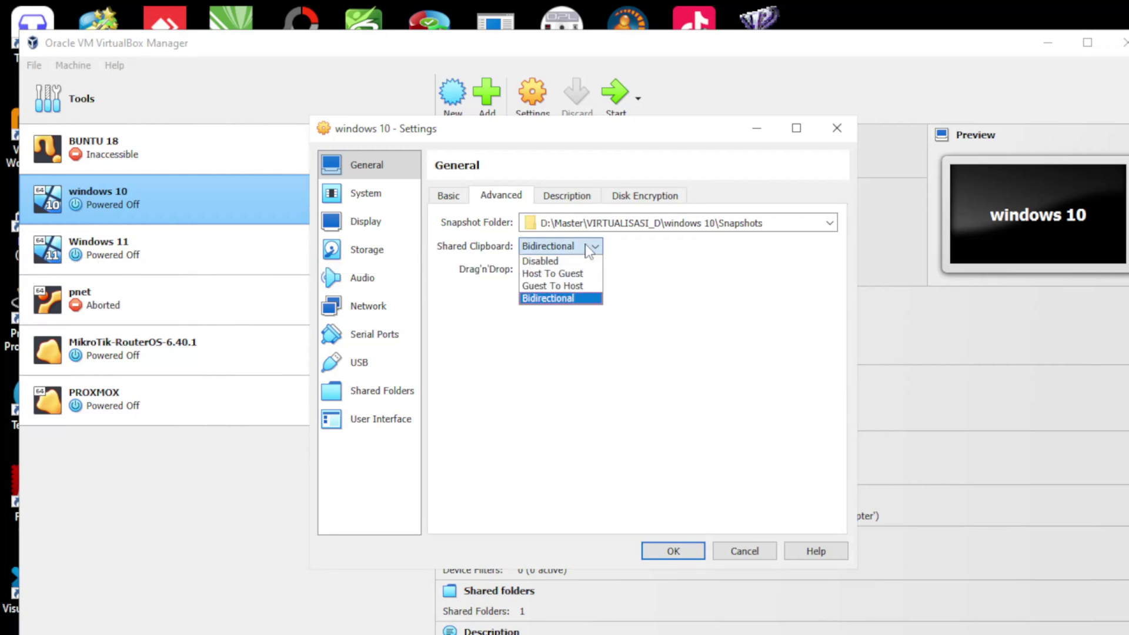
left_click(572, 262)
left_click(585, 246)
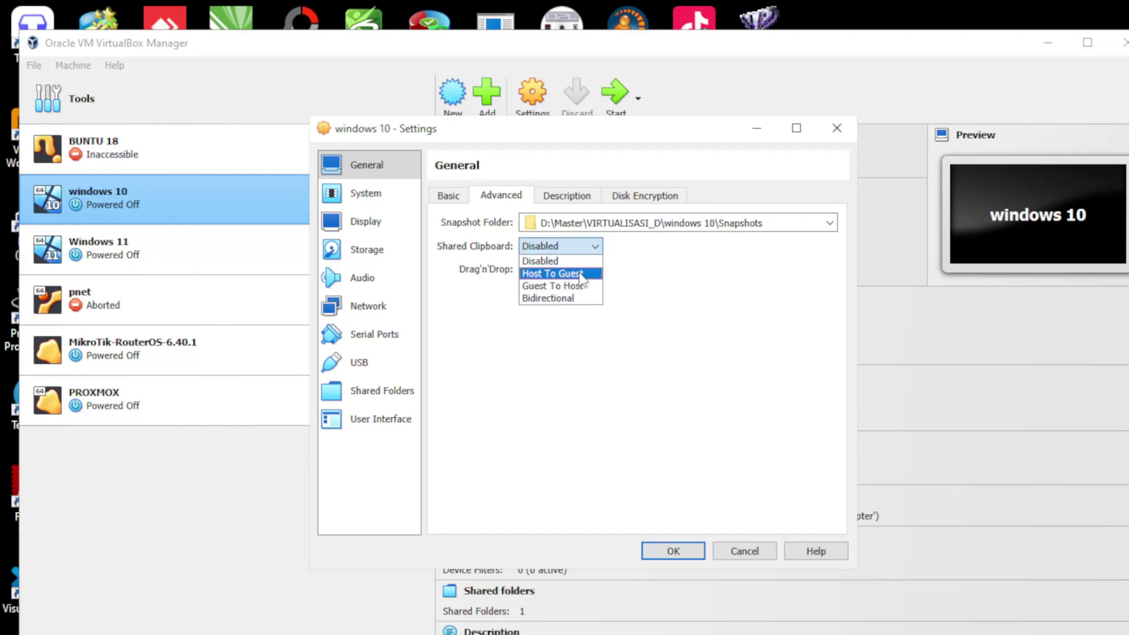
left_click(582, 274)
left_click(586, 250)
left_click(579, 286)
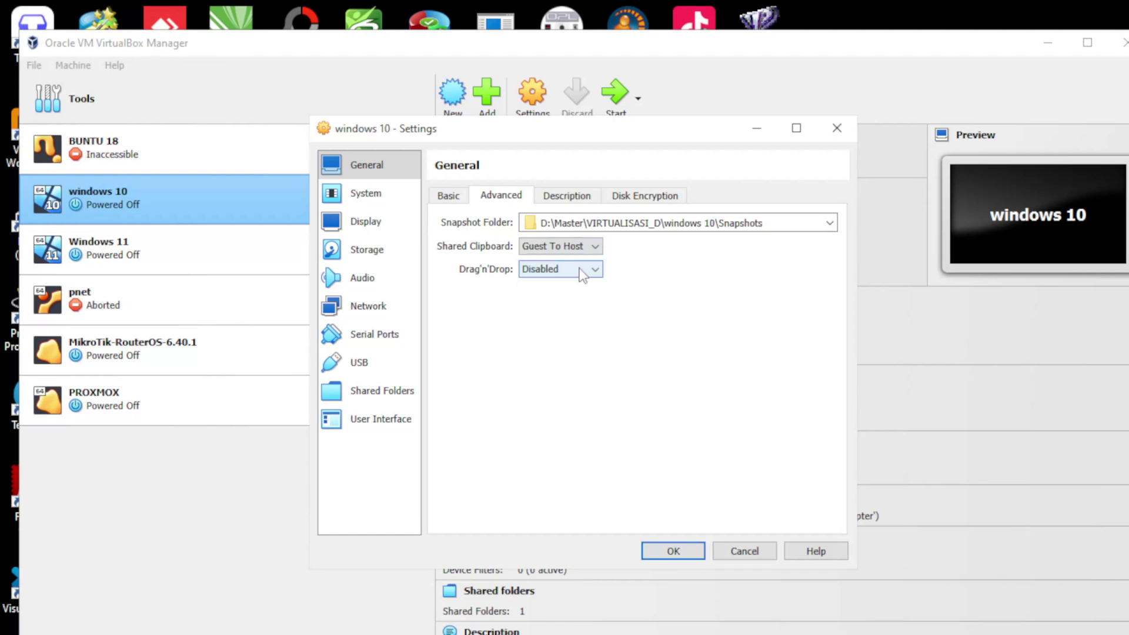
left_click(582, 249)
left_click(568, 298)
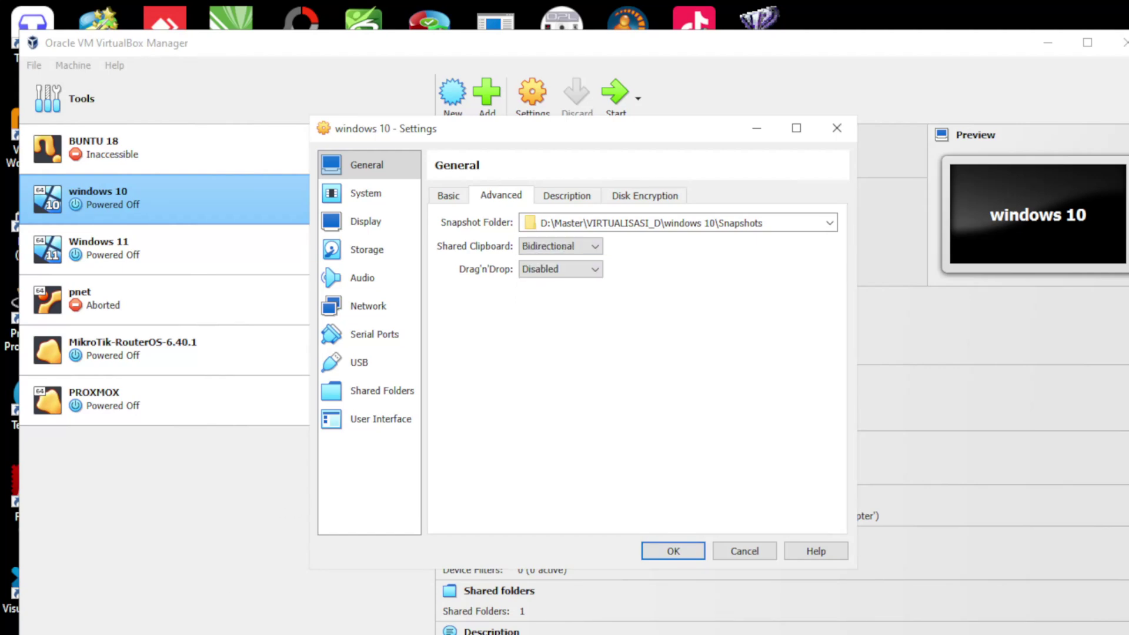
- Set the windows 10 machine's Drag'n'Drop option to Bidirectional
key("super")
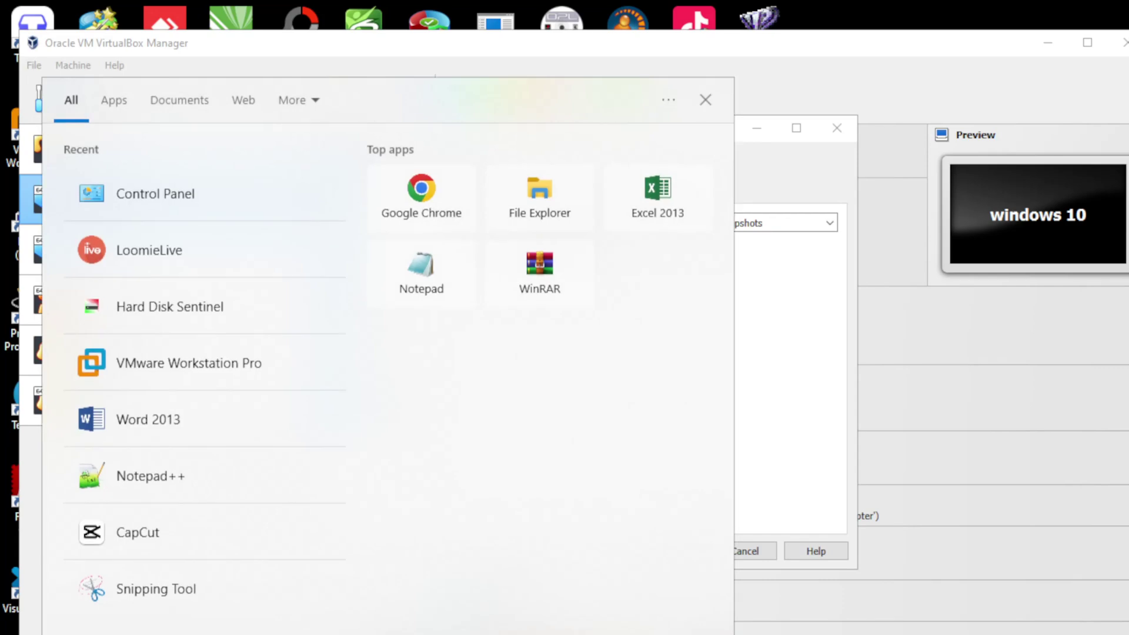
left_click(794, 401)
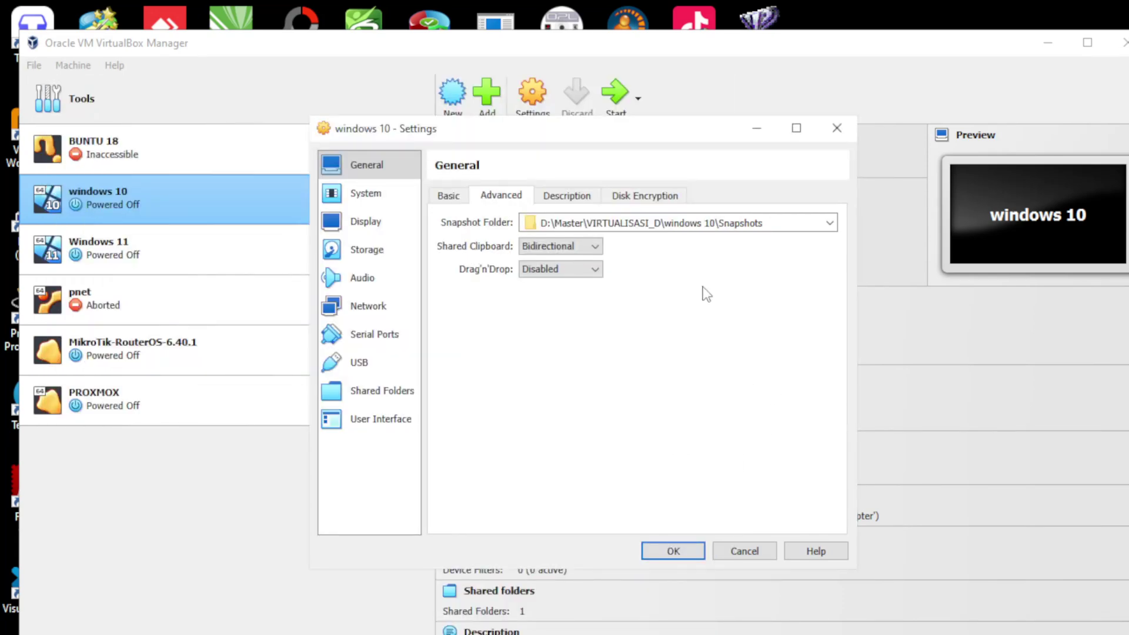
left_click(586, 272)
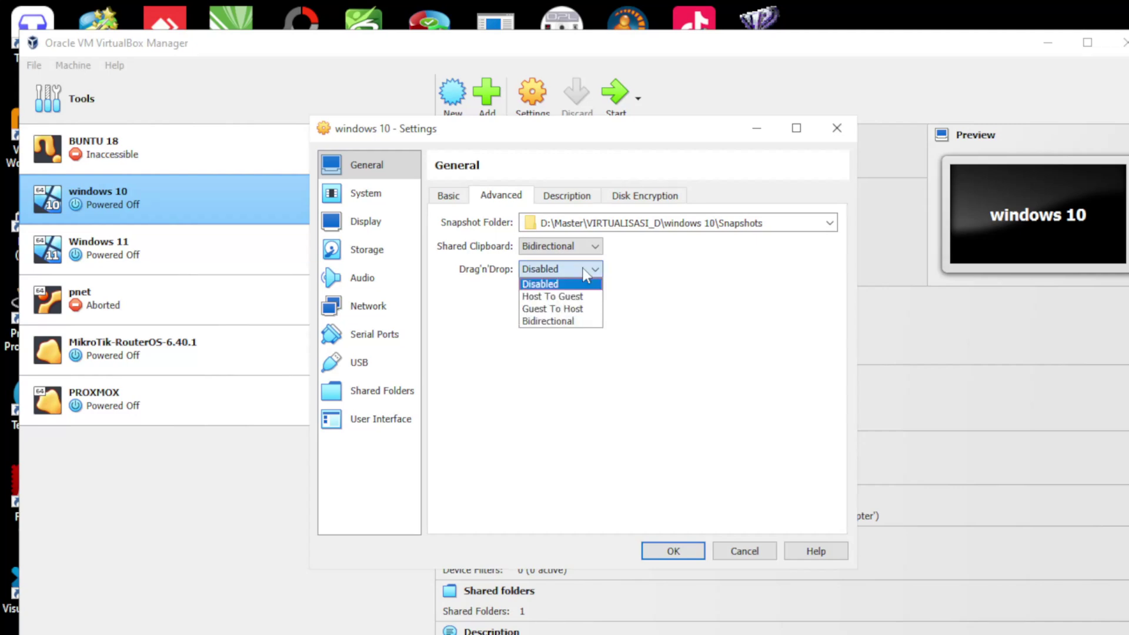
left_click(563, 323)
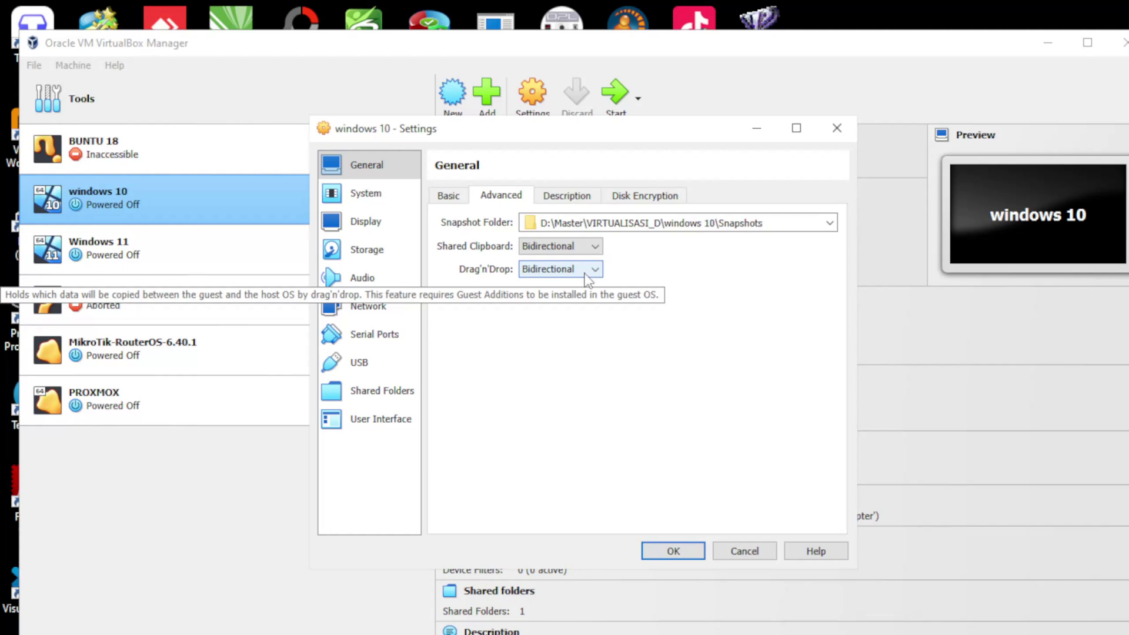
- Move the VirtualBox Manager window aside and view the machine's description and disk encryption settings
left_click_drag(348, 52, 518, 54)
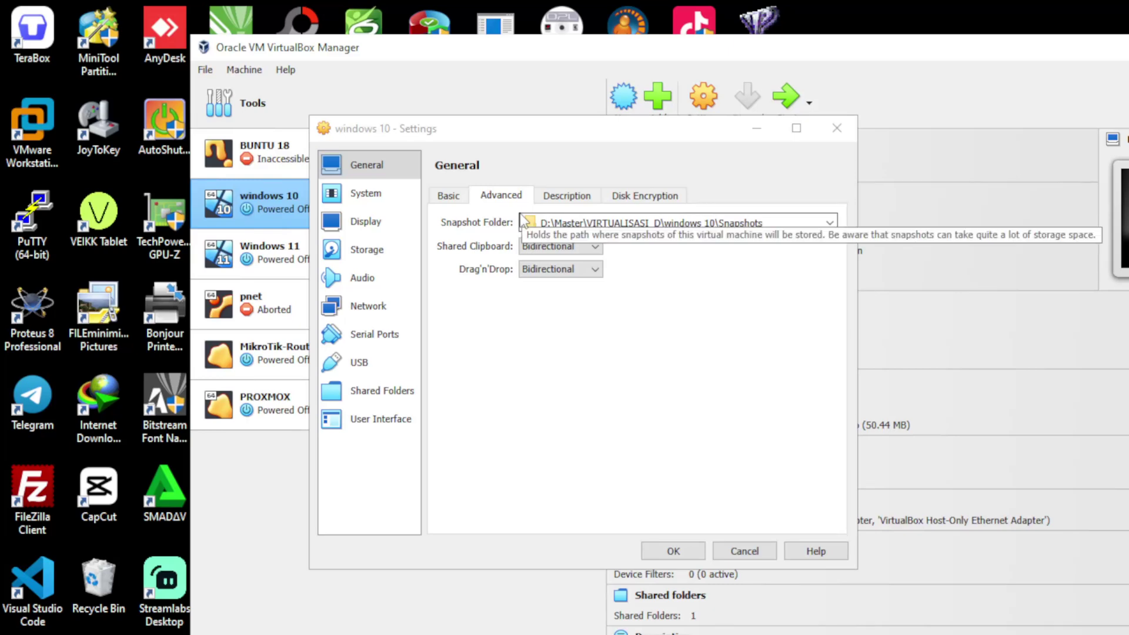
left_click(568, 198)
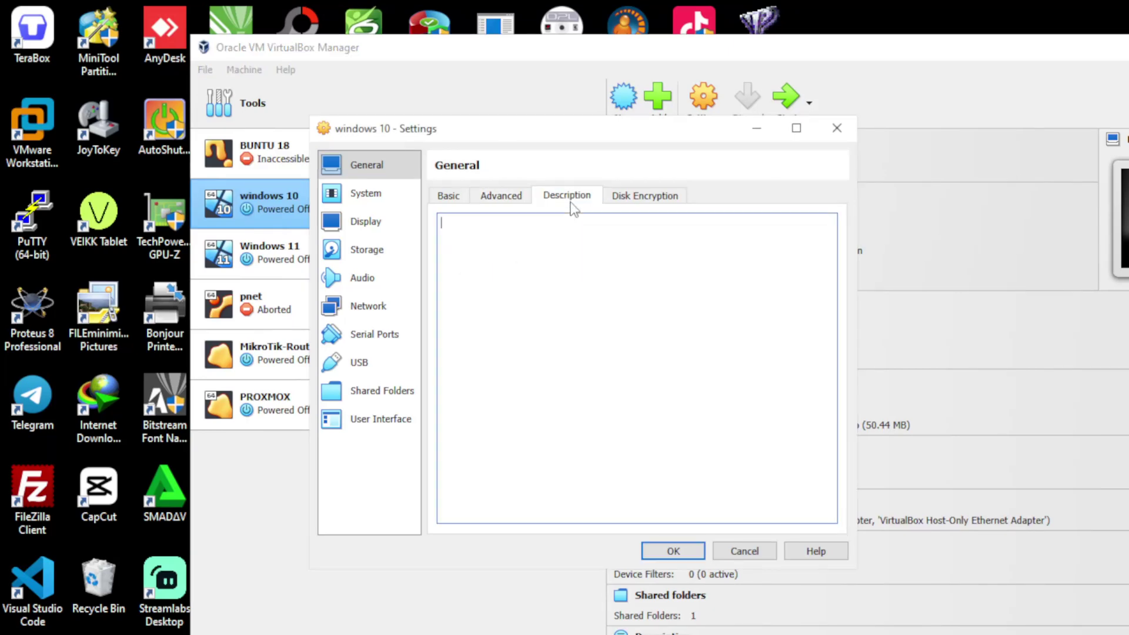
left_click(650, 199)
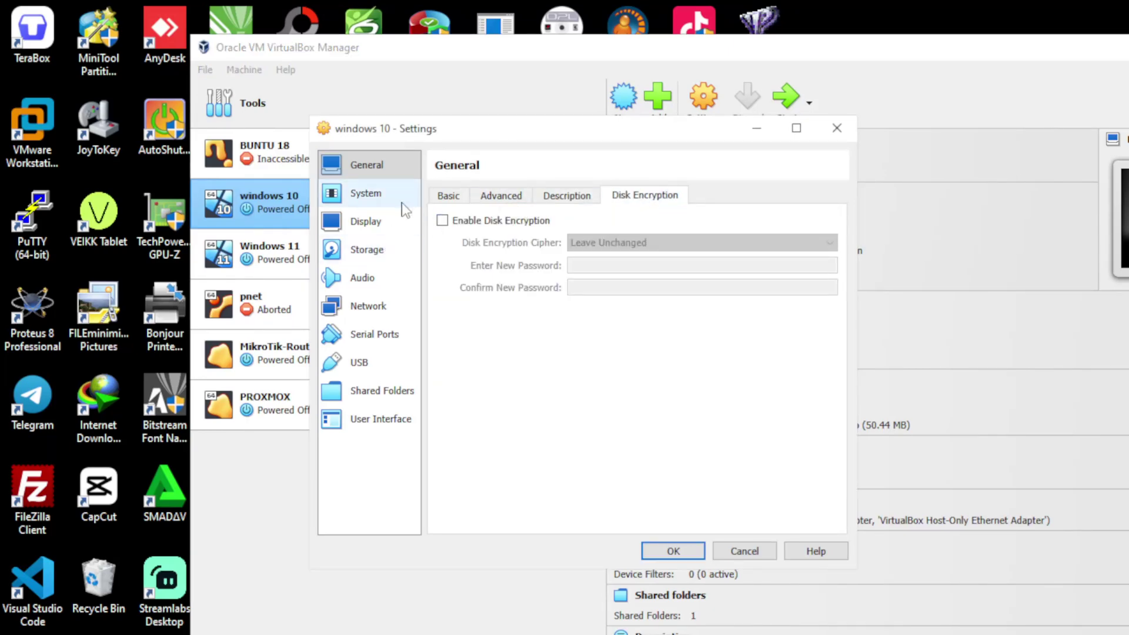
- Look through the machine's System settings for motherboard, processor and acceleration, ending on the processor settings
left_click(367, 194)
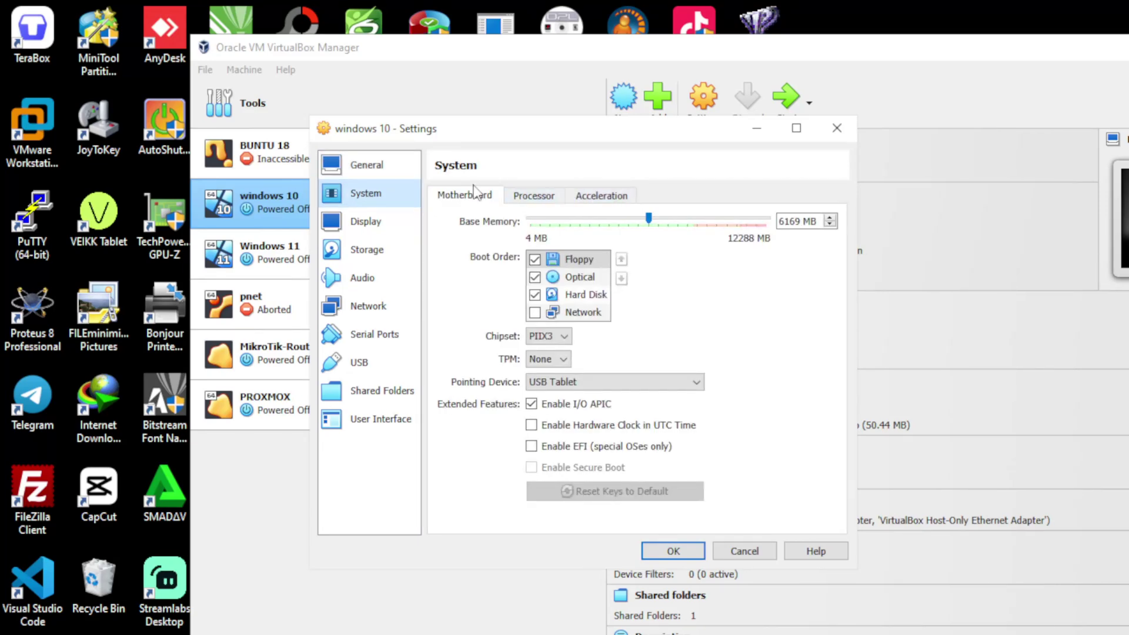
left_click(535, 198)
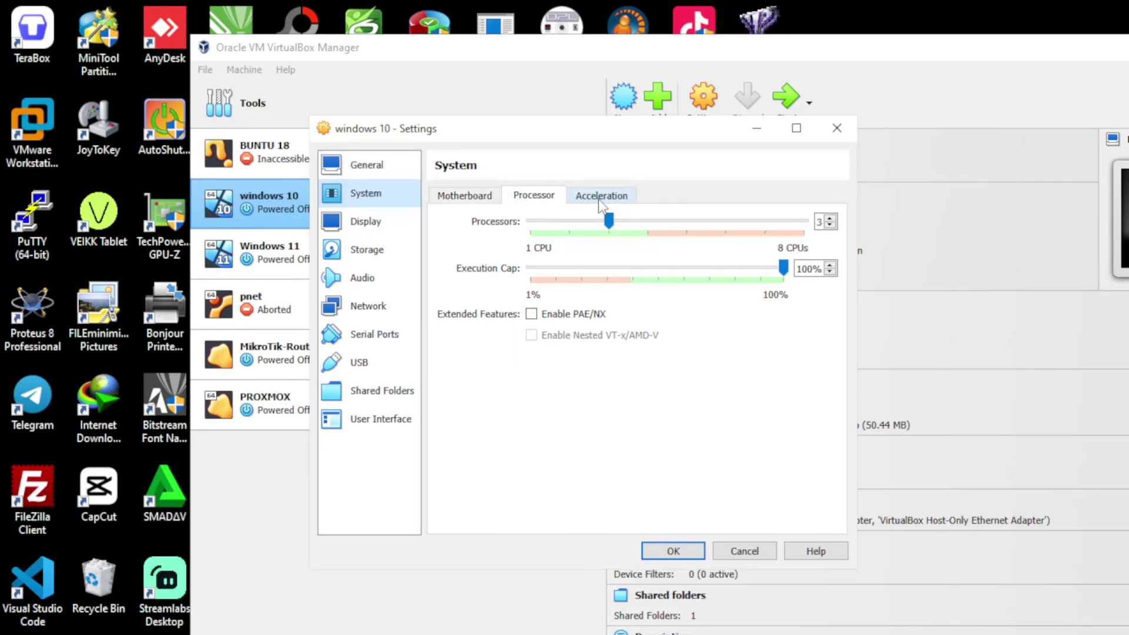
left_click(601, 203)
left_click(470, 201)
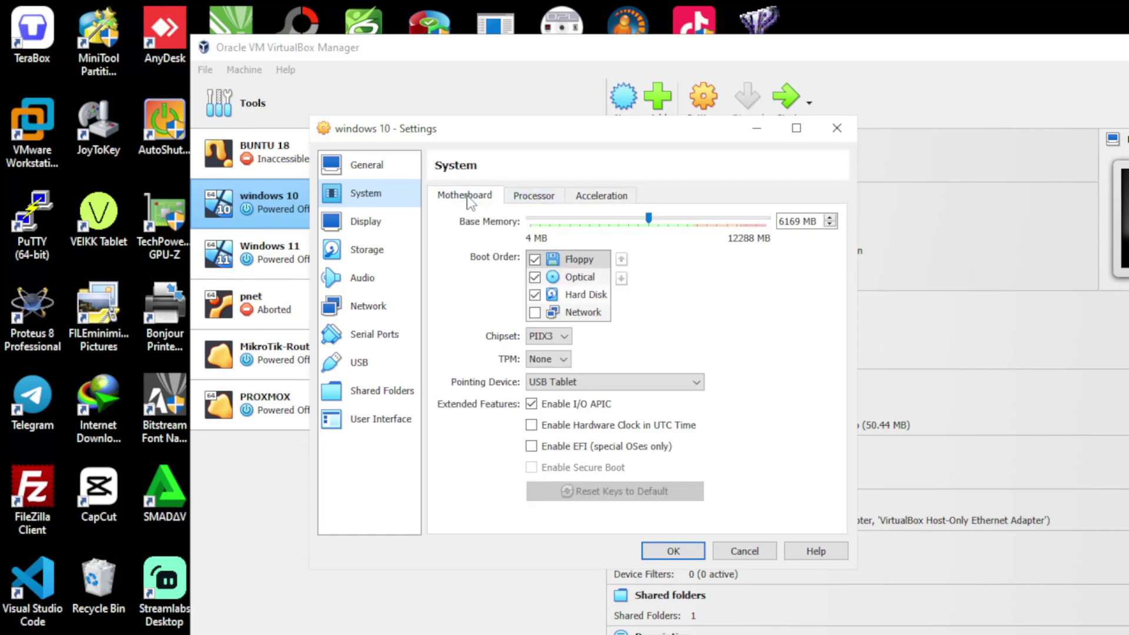
left_click(526, 203)
left_click(454, 196)
left_click(536, 195)
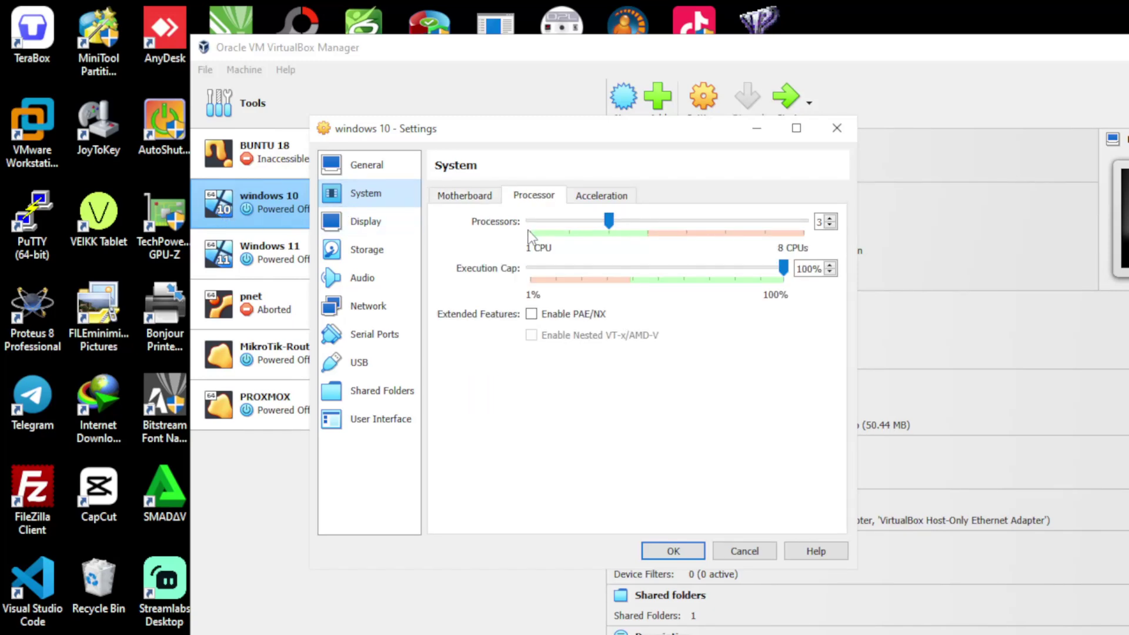
- Try processor counts up to 6 for the machine and settle on 2 CPUs
left_click(585, 223)
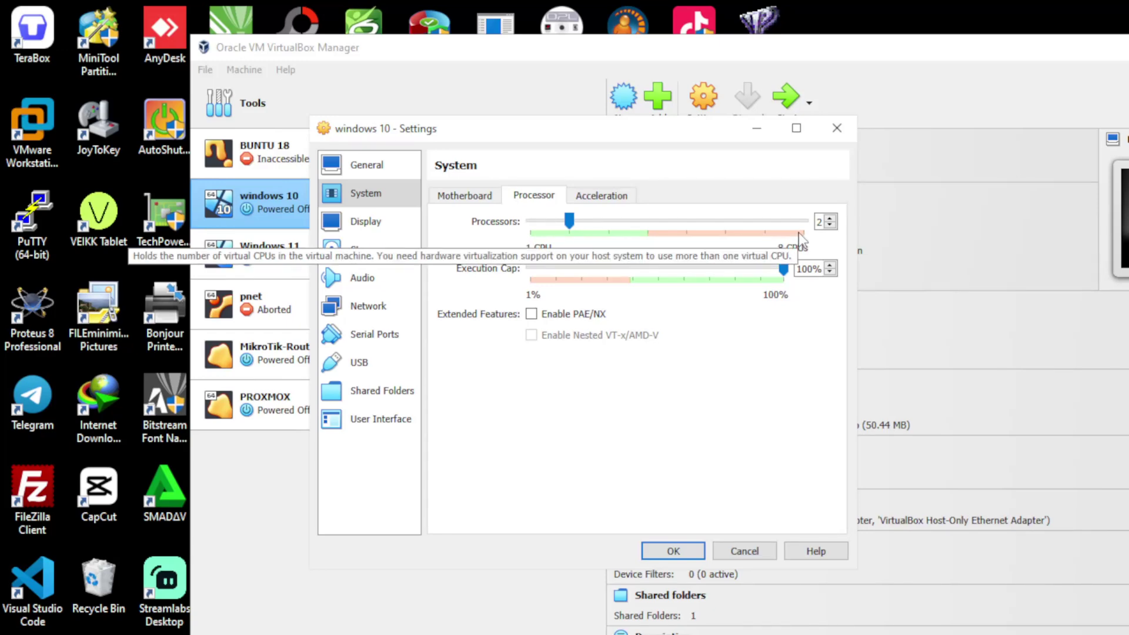
left_click(611, 222)
left_click_drag(612, 222, 643, 220)
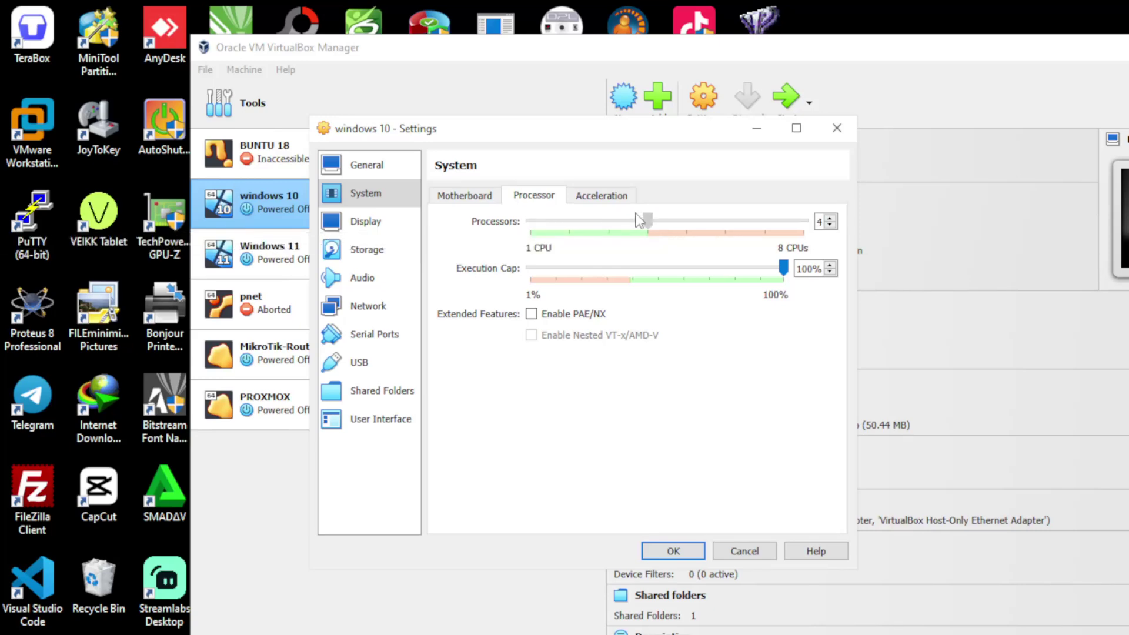
left_click_drag(648, 226, 725, 234)
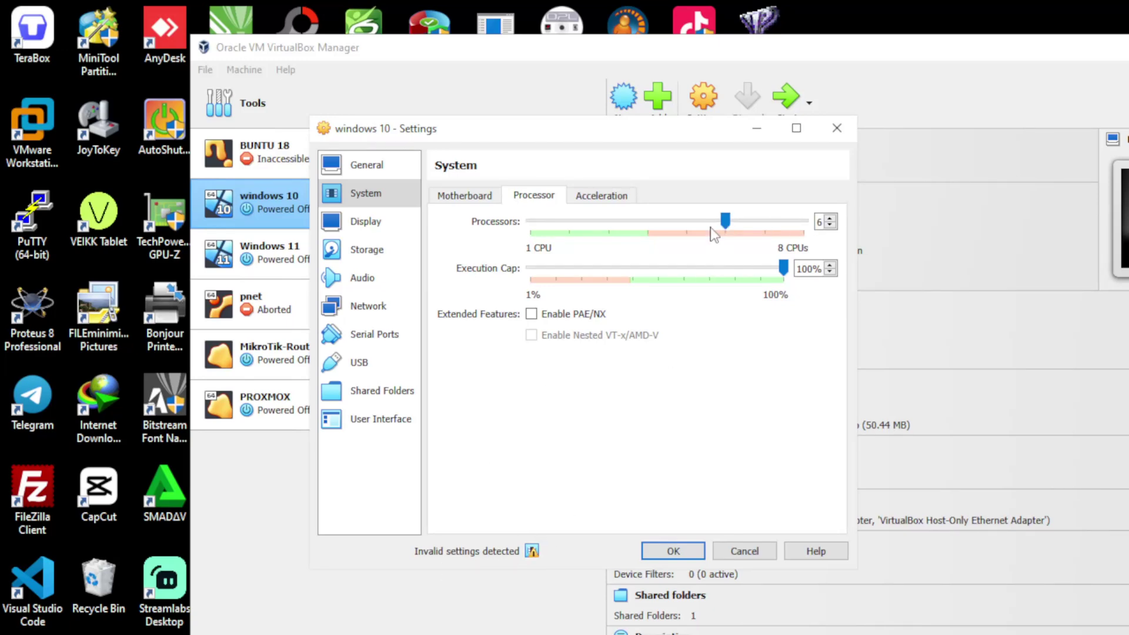
left_click_drag(726, 229, 584, 235)
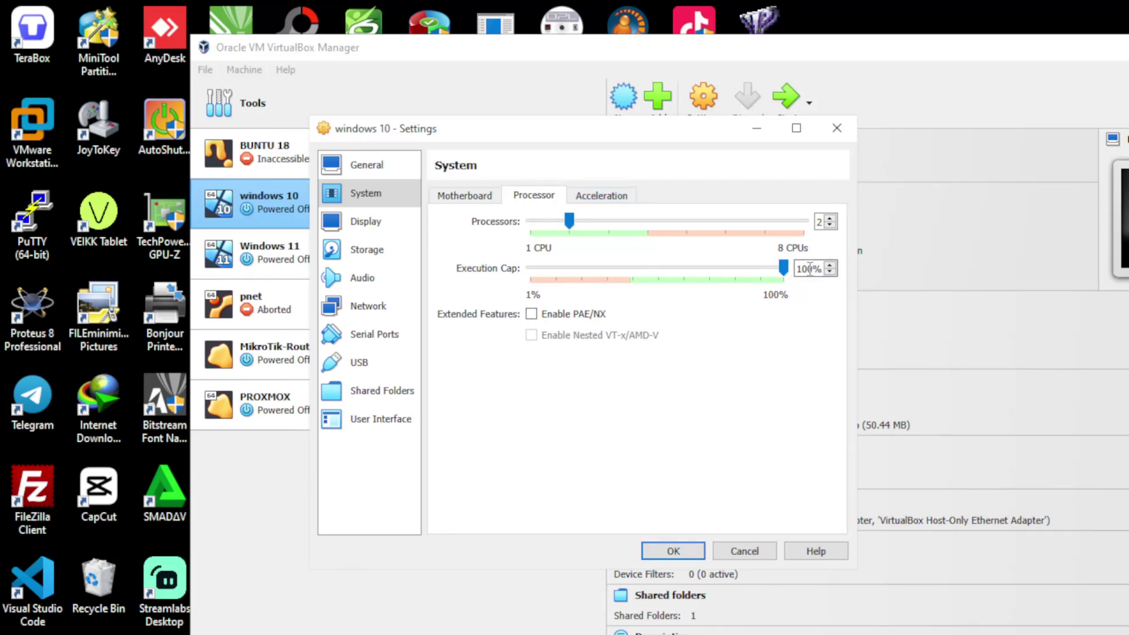
- Try an execution cap of 59%, set it back to 100%, and check the PAE/NX option
left_click_drag(785, 269, 842, 271)
left_click_drag(783, 269, 681, 275)
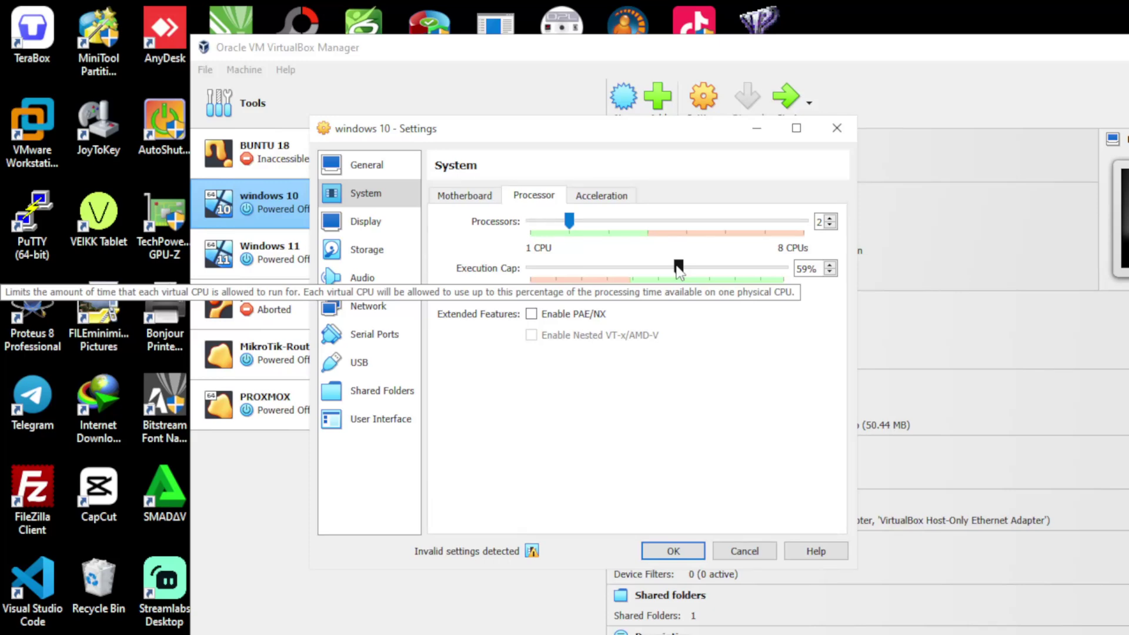
left_click_drag(679, 271, 835, 272)
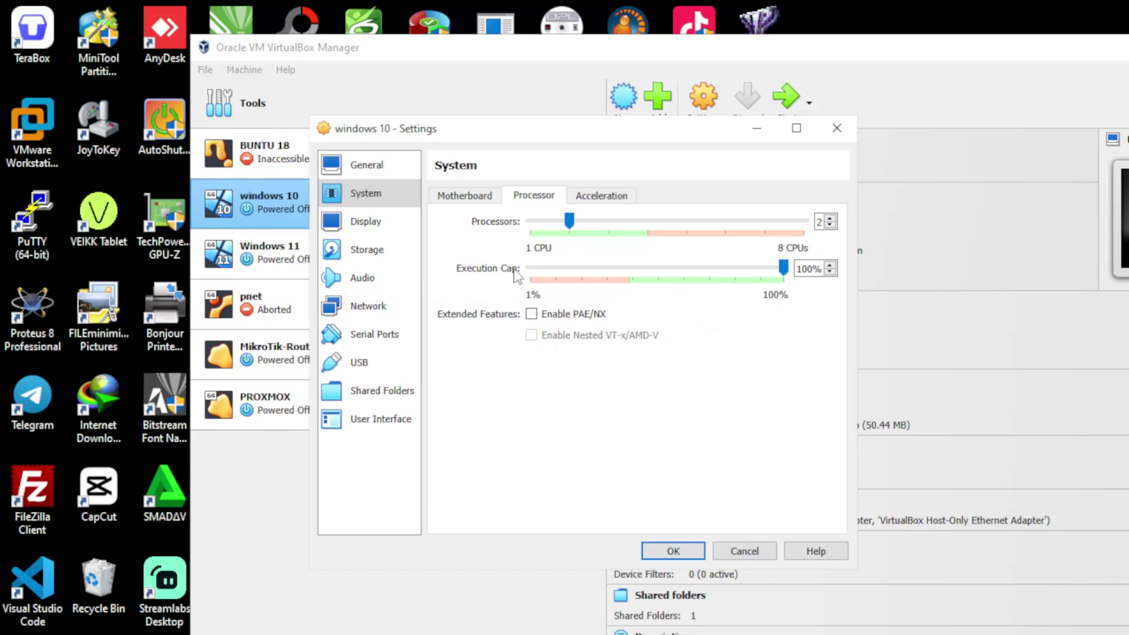
left_click(532, 316)
mouse_move(658, 344)
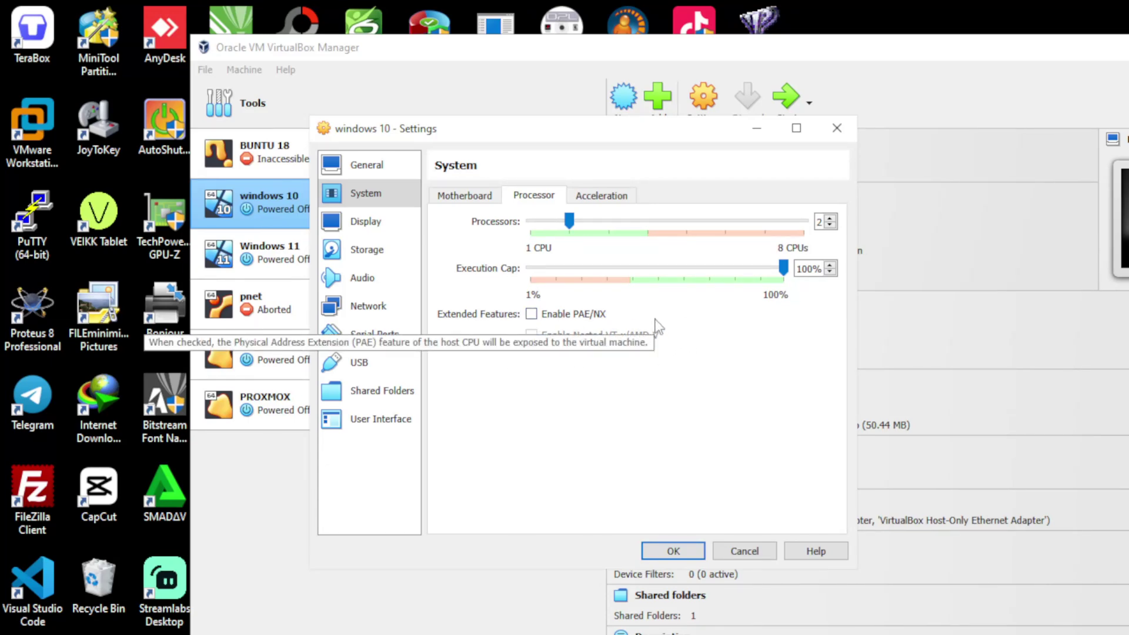
- Review the available paravirtualization interfaces in the acceleration settings, keeping Default selected
left_click(600, 196)
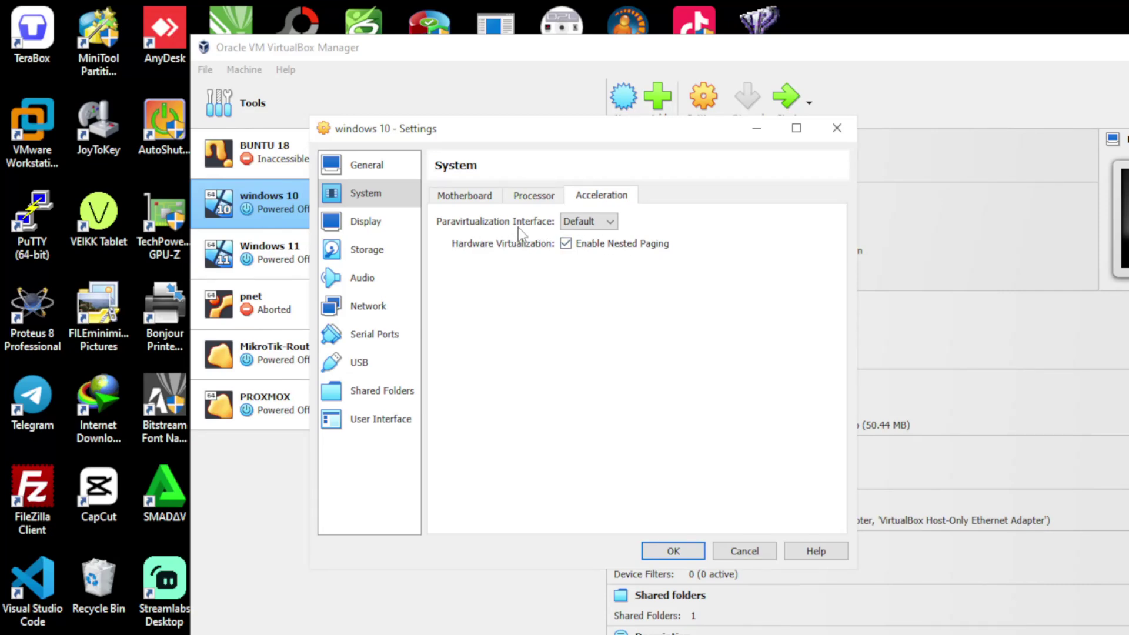
left_click(588, 222)
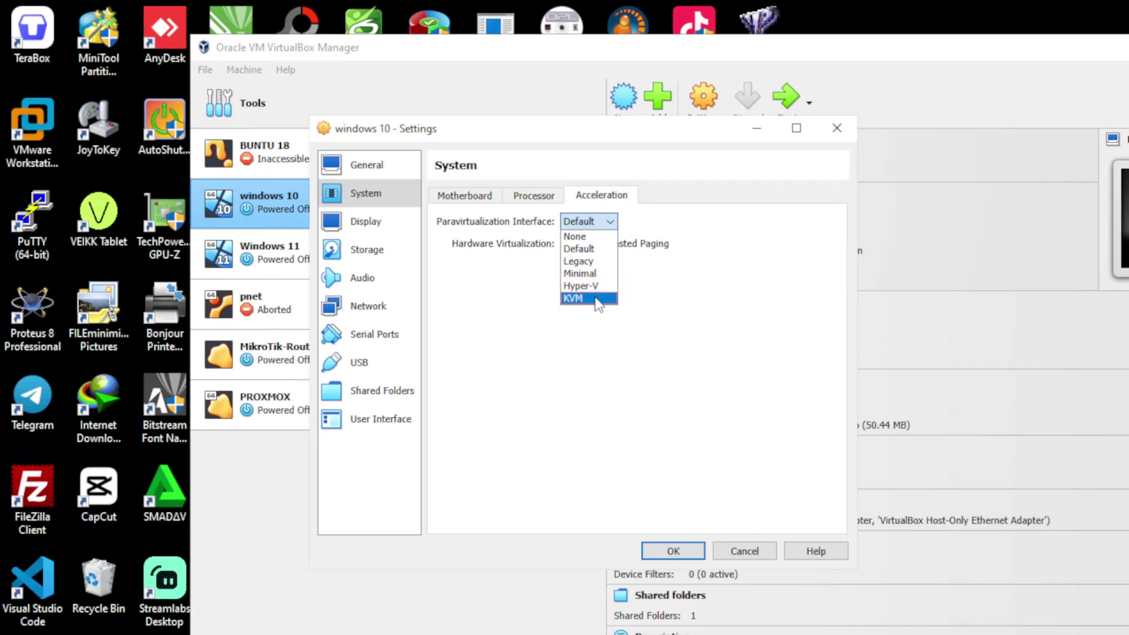
left_click(594, 249)
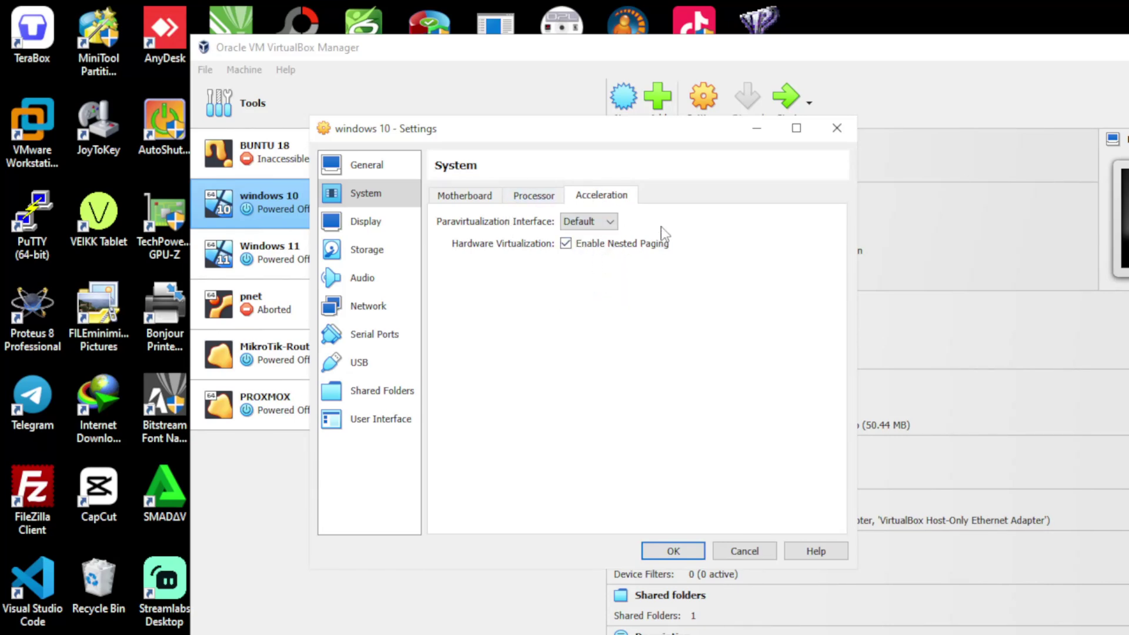
- Look through the machine's display settings for screen, remote display and recording, ending on the screen settings
left_click(366, 221)
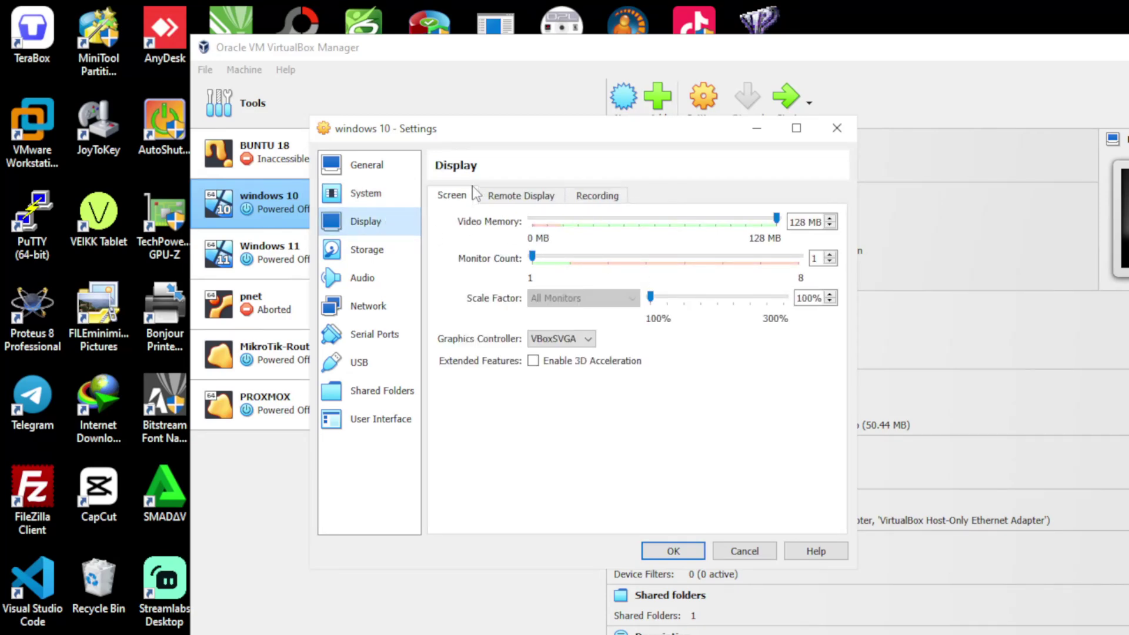
left_click(511, 199)
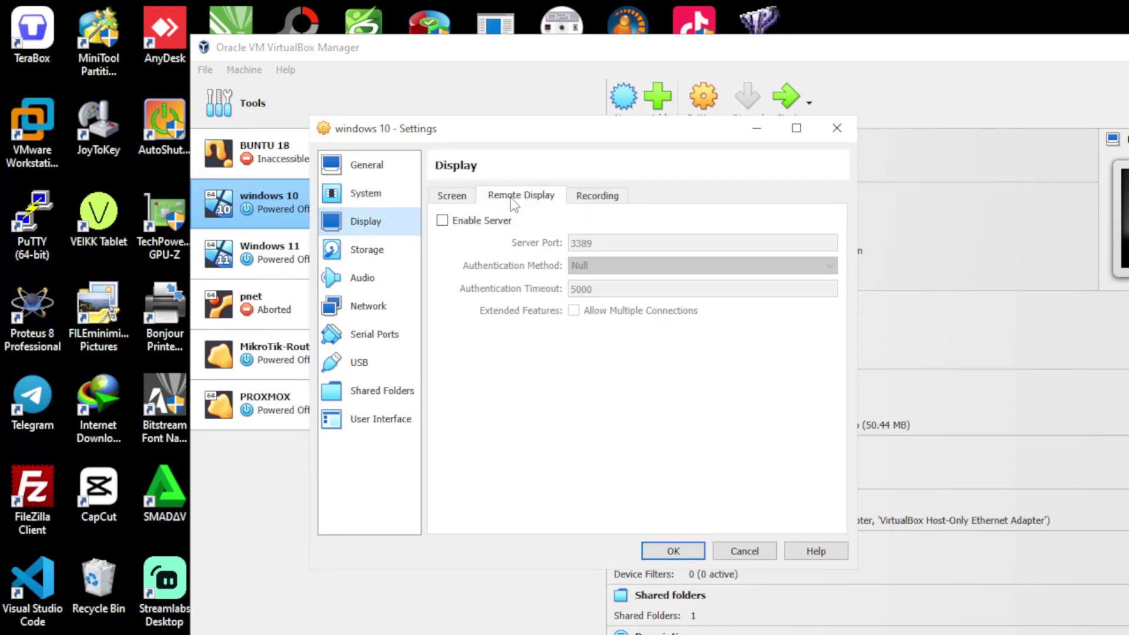
left_click(600, 198)
left_click(451, 197)
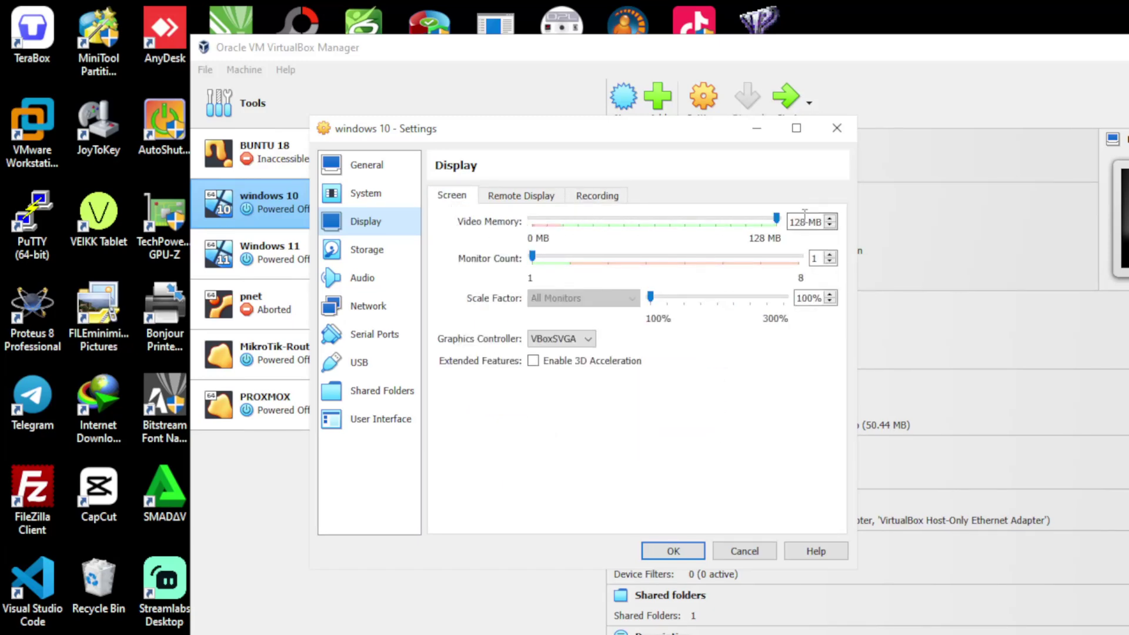
- Lower the machine's video memory to 64 MB
left_click_drag(776, 219, 720, 222)
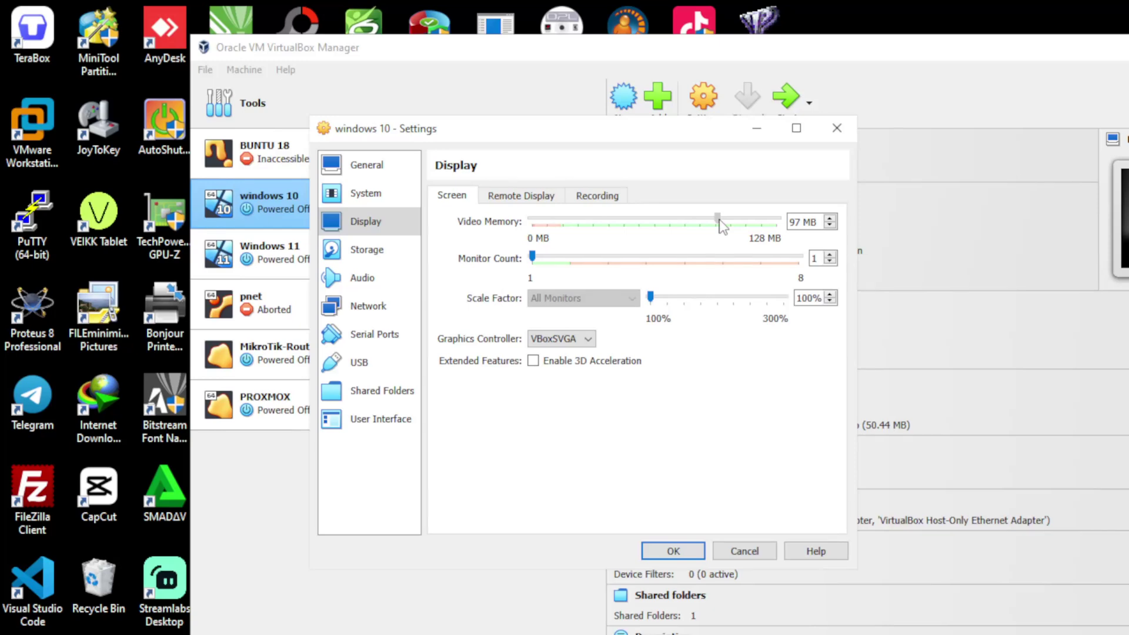
left_click_drag(720, 222, 693, 222)
left_click_drag(692, 223, 656, 220)
- Try a higher monitor count for the machine and set it back to 1
left_click(573, 255)
left_click(533, 258)
left_click(548, 259)
left_click(536, 258)
- Try the VBoxVGA and VMSVGA graphics controllers and switch back to VBoxSVGA
left_click(584, 339)
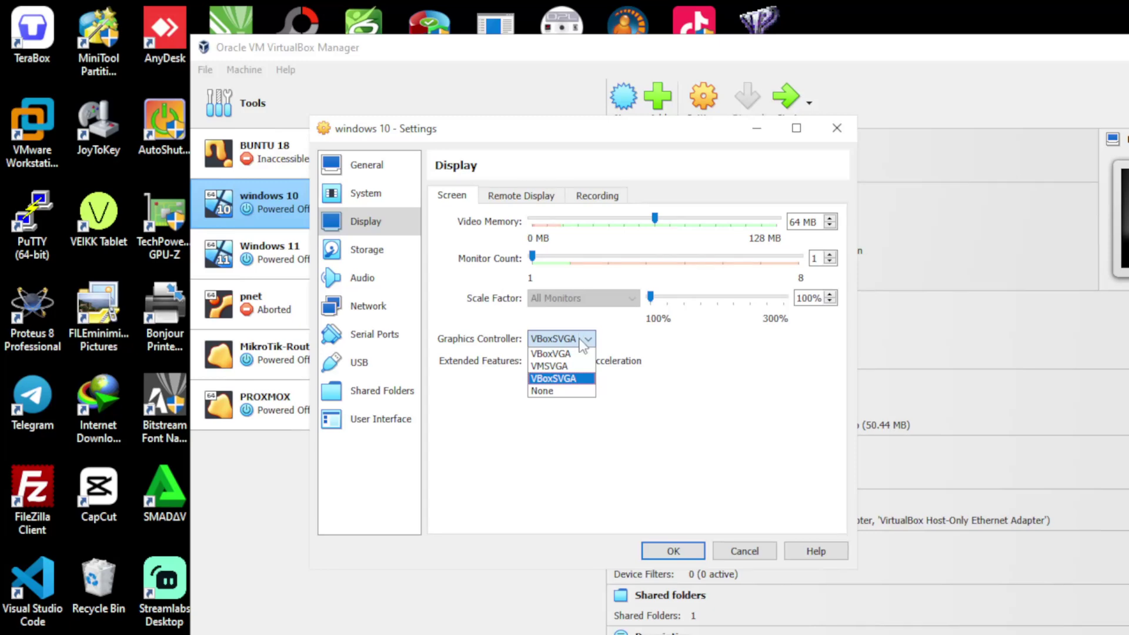
left_click(582, 355)
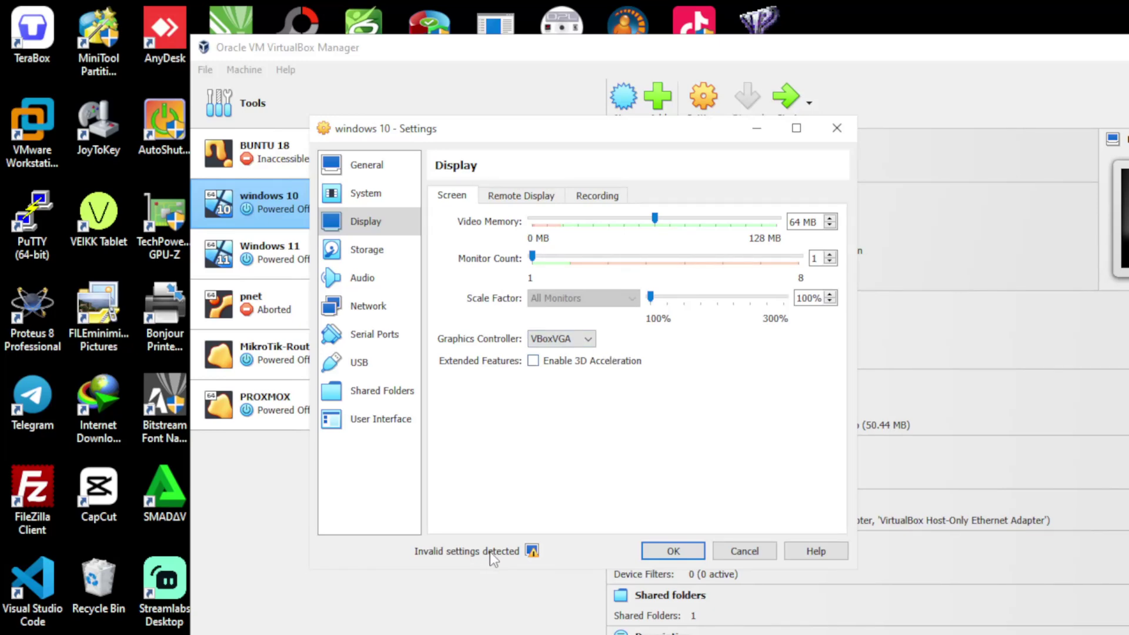
left_click(587, 339)
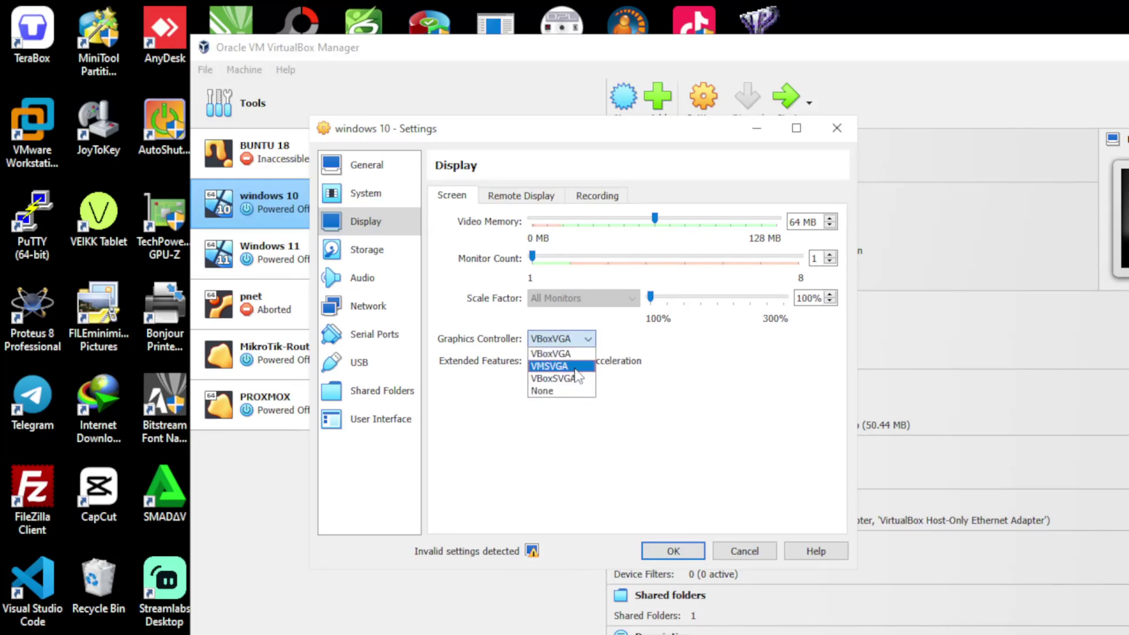
left_click(574, 367)
left_click(562, 340)
left_click(562, 378)
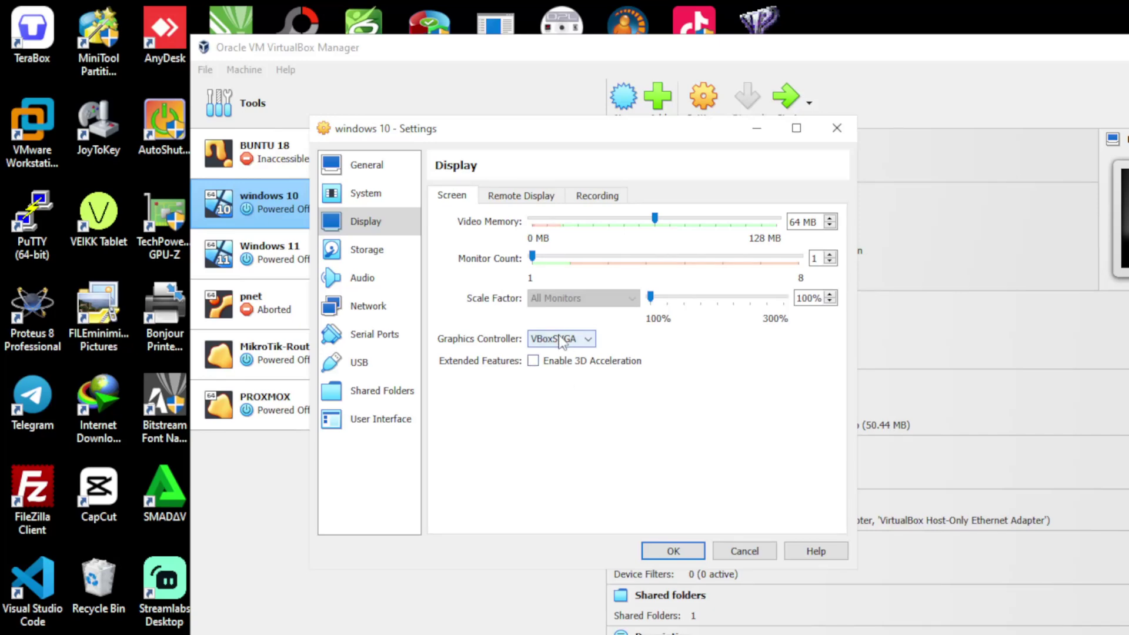
- Enable 3D acceleration, change the graphics controller to VMSVGA and raise the video memory to 256 MB
left_click(532, 361)
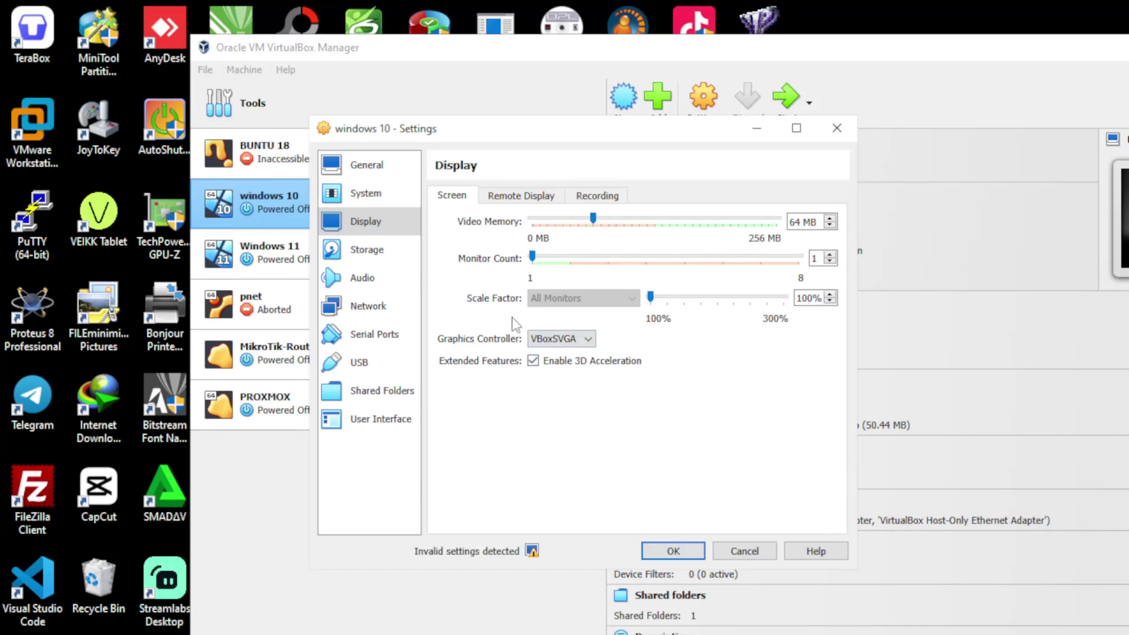
left_click(585, 338)
left_click(561, 366)
left_click(562, 339)
left_click(562, 365)
mouse_move(530, 552)
left_click_drag(593, 219, 777, 222)
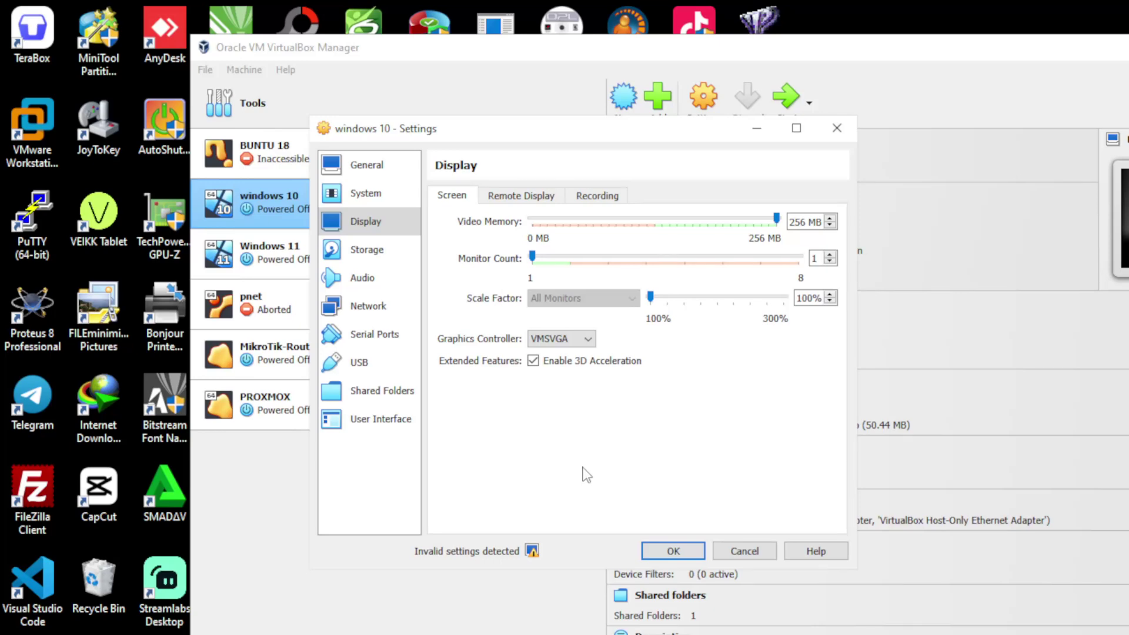
- Set the video memory to 128 MB with 3D acceleration enabled, and return the graphics controller to VBoxSVGA
left_click(562, 365)
left_click(534, 362)
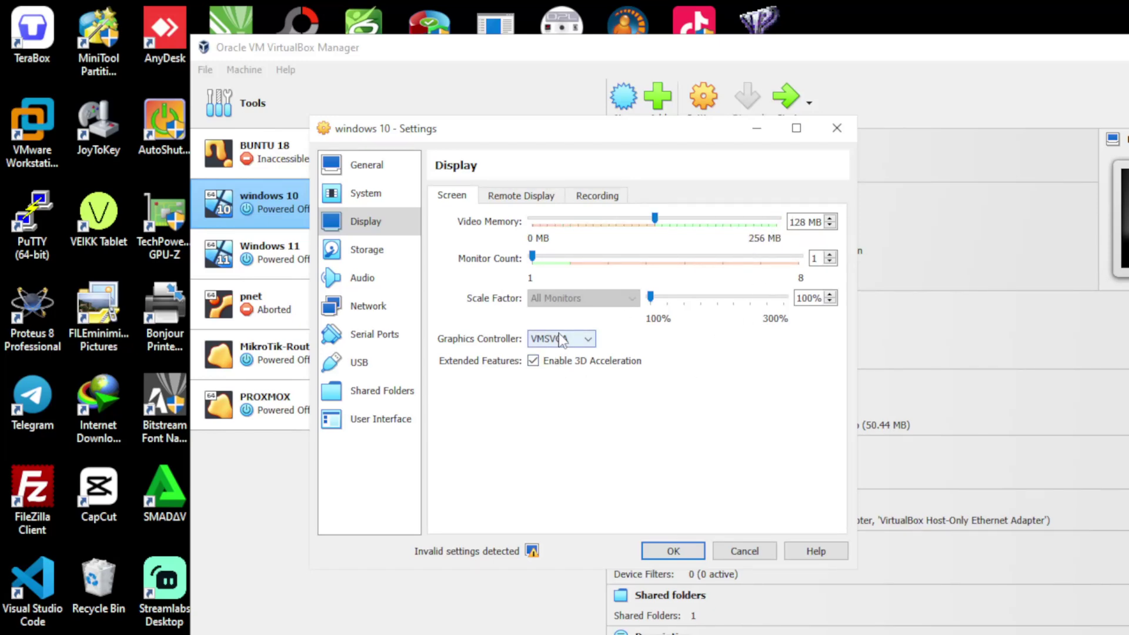
left_click(562, 339)
left_click(559, 375)
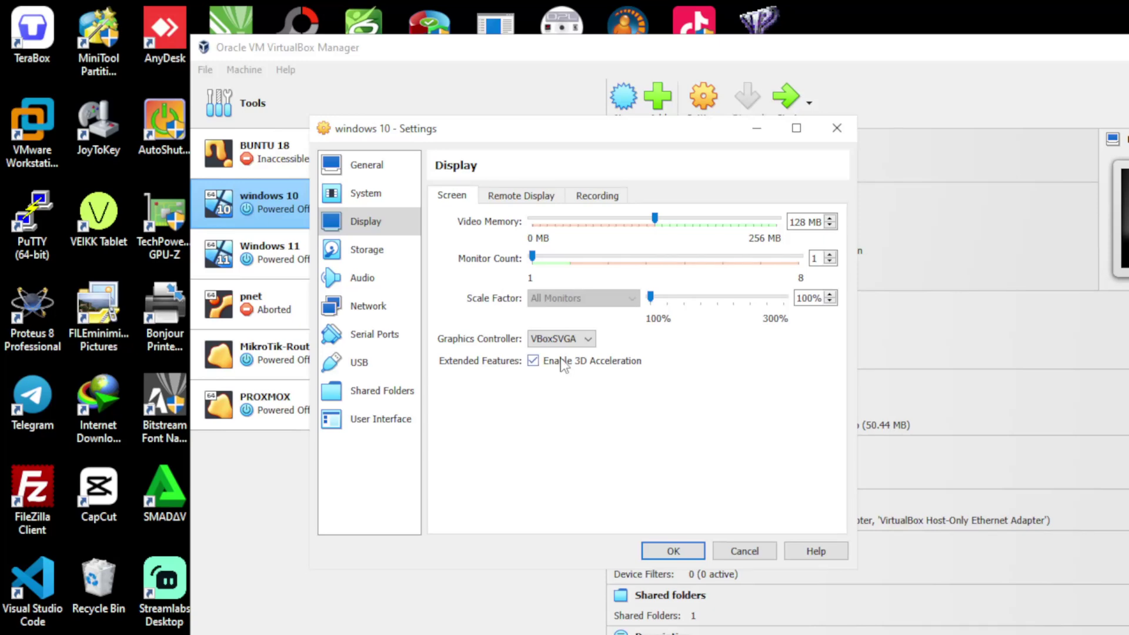
- Toggle 3D acceleration while trying the maximum video memory, and reduce the video memory again
left_click(561, 362)
left_click(562, 362)
left_click_drag(655, 220, 791, 230)
left_click(579, 363)
left_click_drag(776, 221, 609, 226)
- Review the storage controller types that can be added, and the audio driver and controller settings
left_click(382, 251)
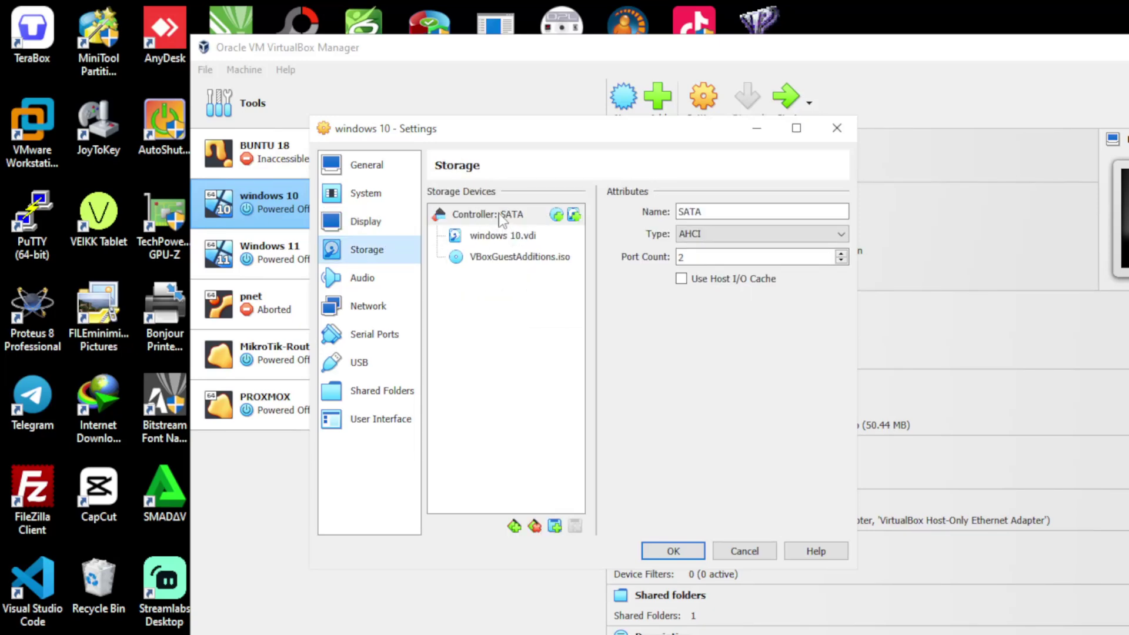
left_click(514, 527)
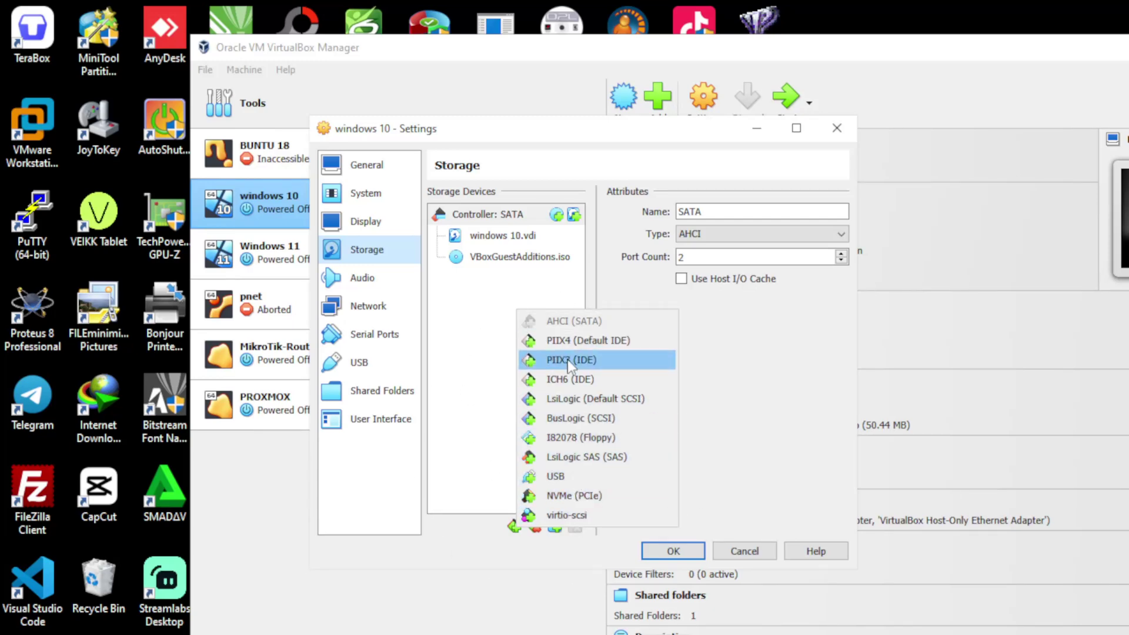
left_click(765, 364)
left_click(367, 279)
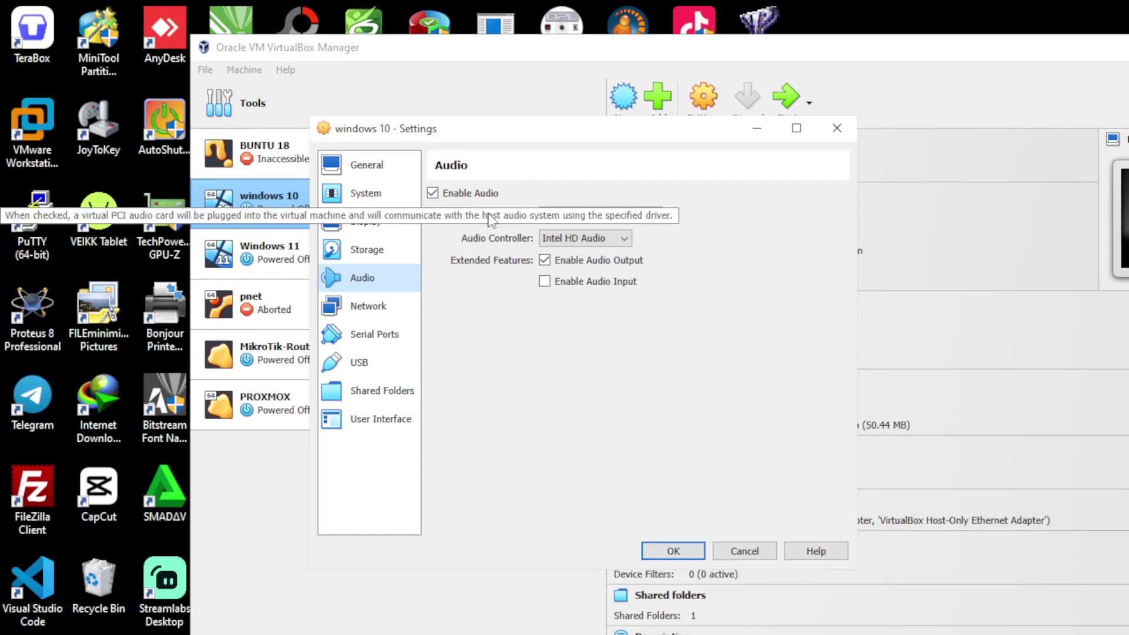
left_click(620, 239)
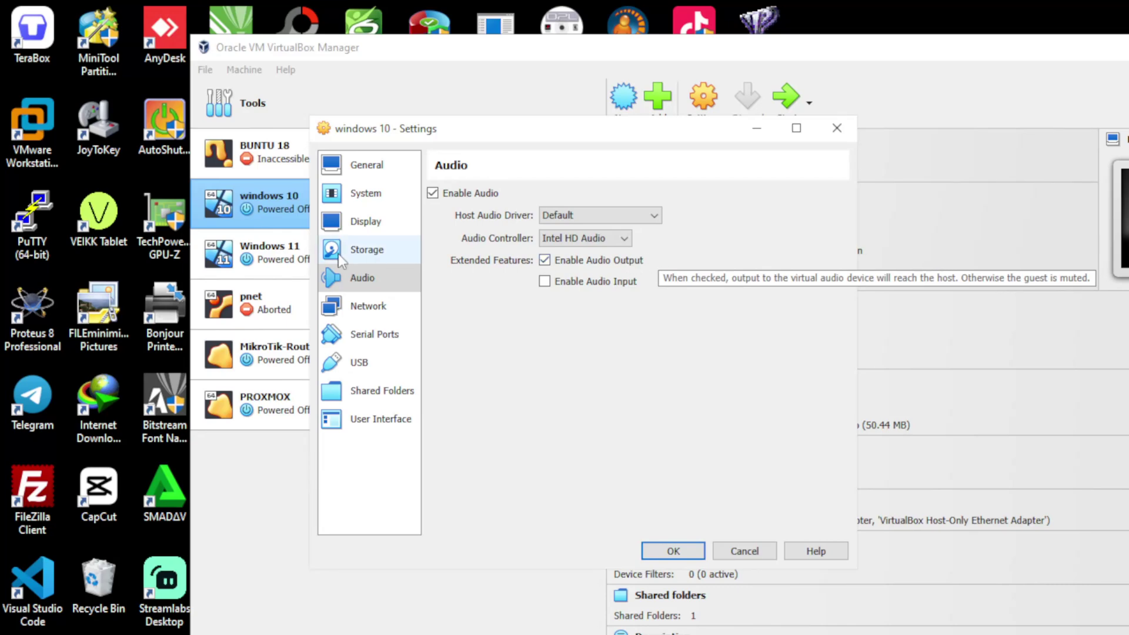
- Examine the network settings of Adapters 1 to 4 and return to Adapter 1
left_click(372, 316)
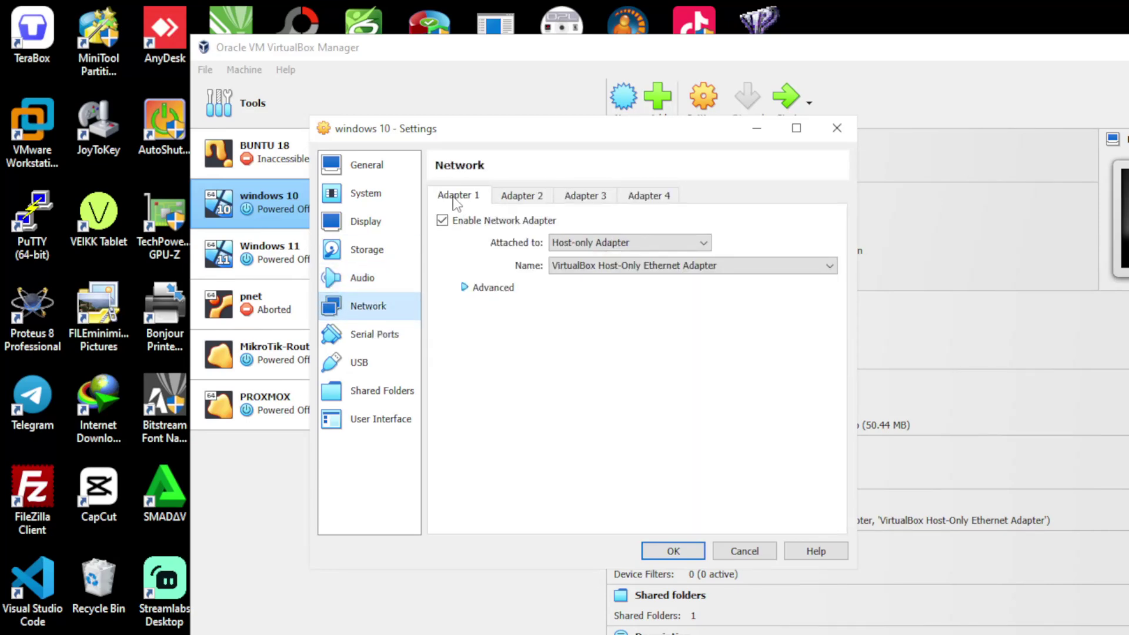
left_click(524, 197)
left_click(586, 197)
left_click(458, 203)
left_click(522, 197)
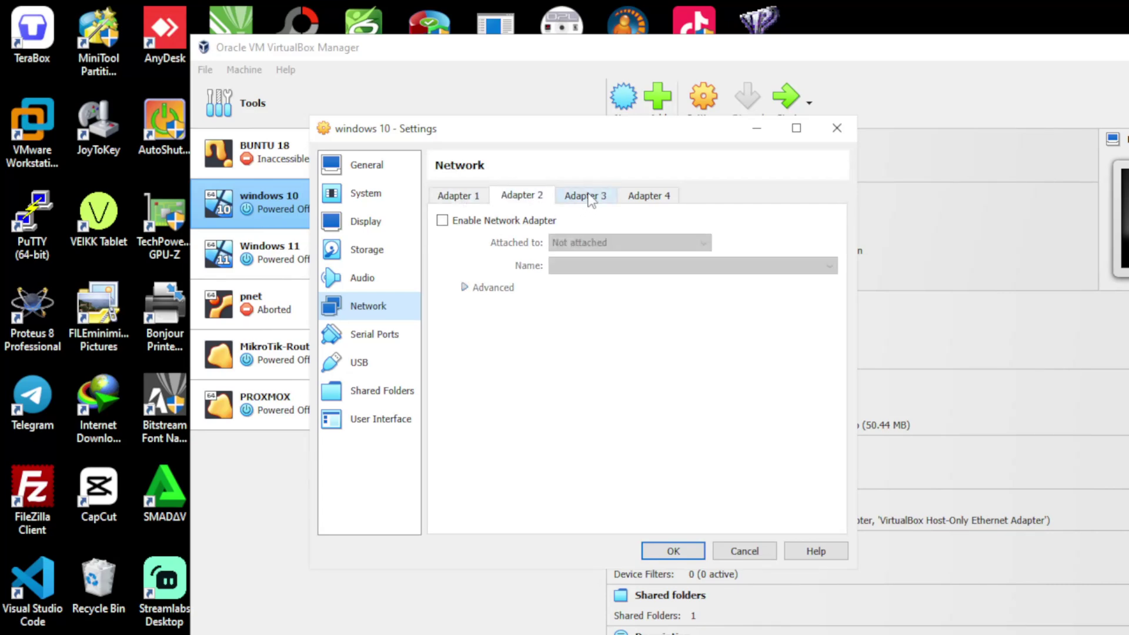
left_click(582, 196)
left_click(648, 195)
left_click(458, 196)
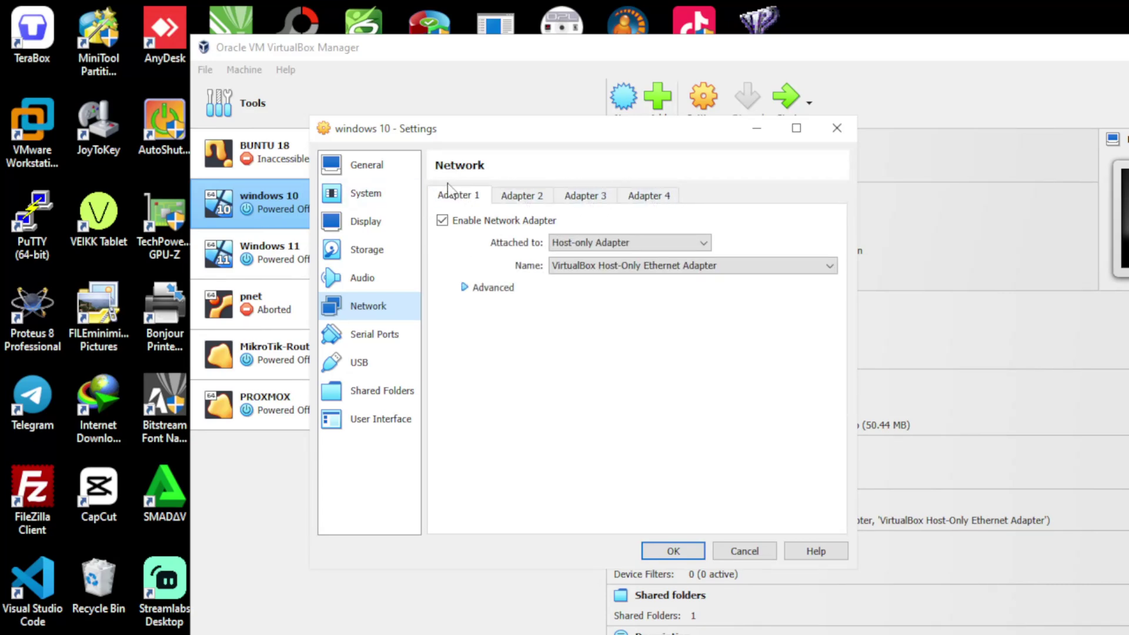
- Try Not attached as the connection type of network Adapter 1, and set it to NAT
left_click(599, 242)
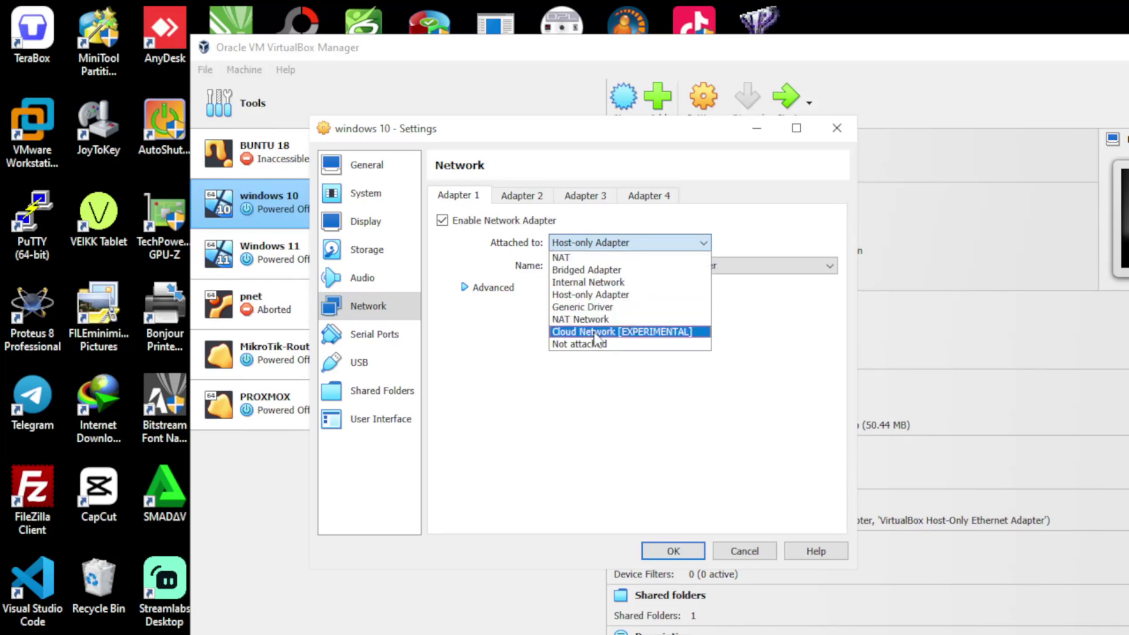
left_click(620, 351)
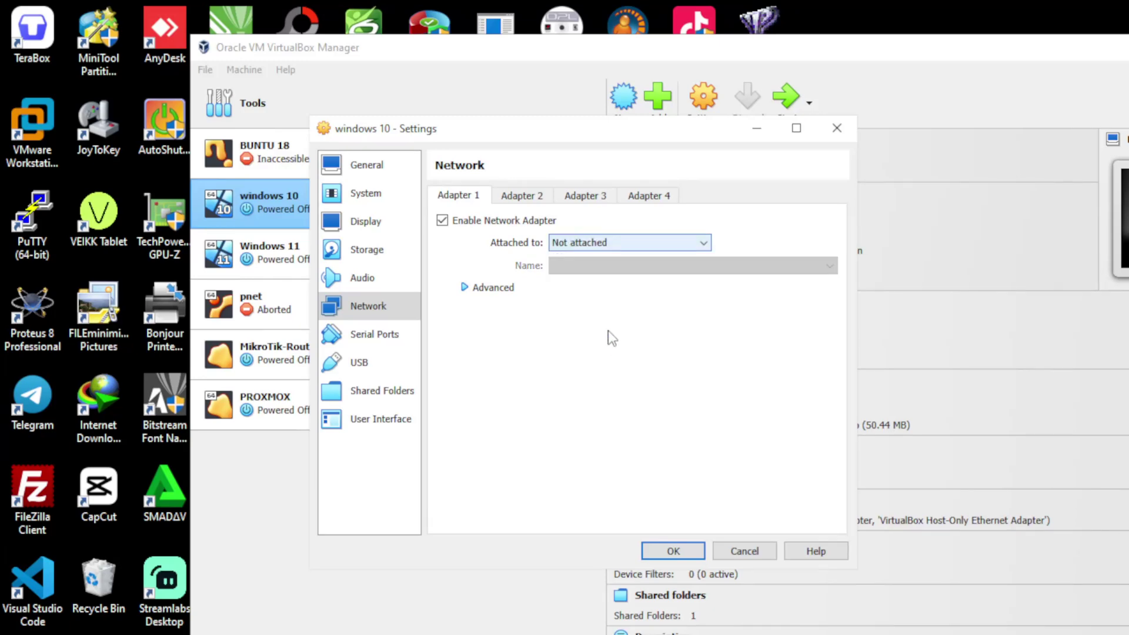
left_click(577, 242)
left_click(580, 258)
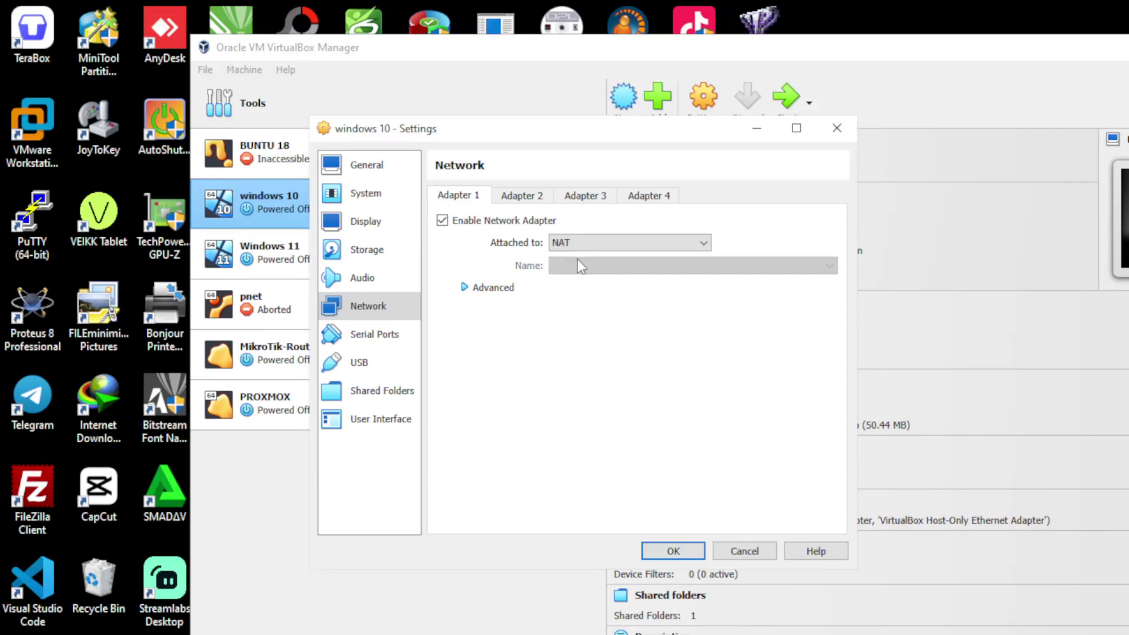
- Examine the serial port settings for Ports 1 to 4 and return to Port 1
left_click(376, 339)
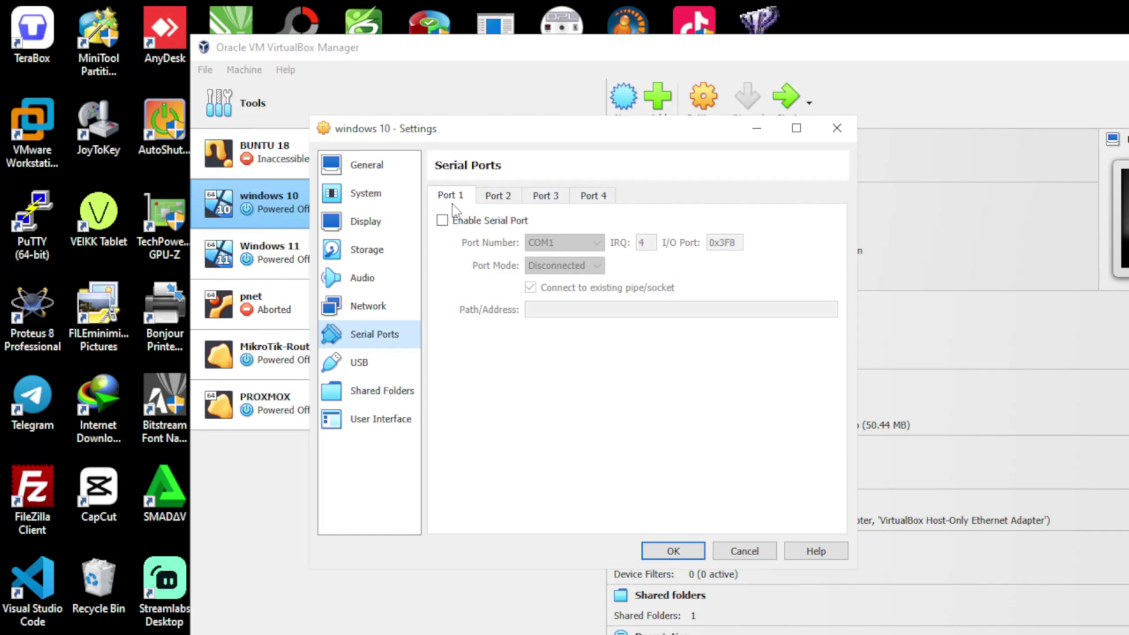
left_click(503, 198)
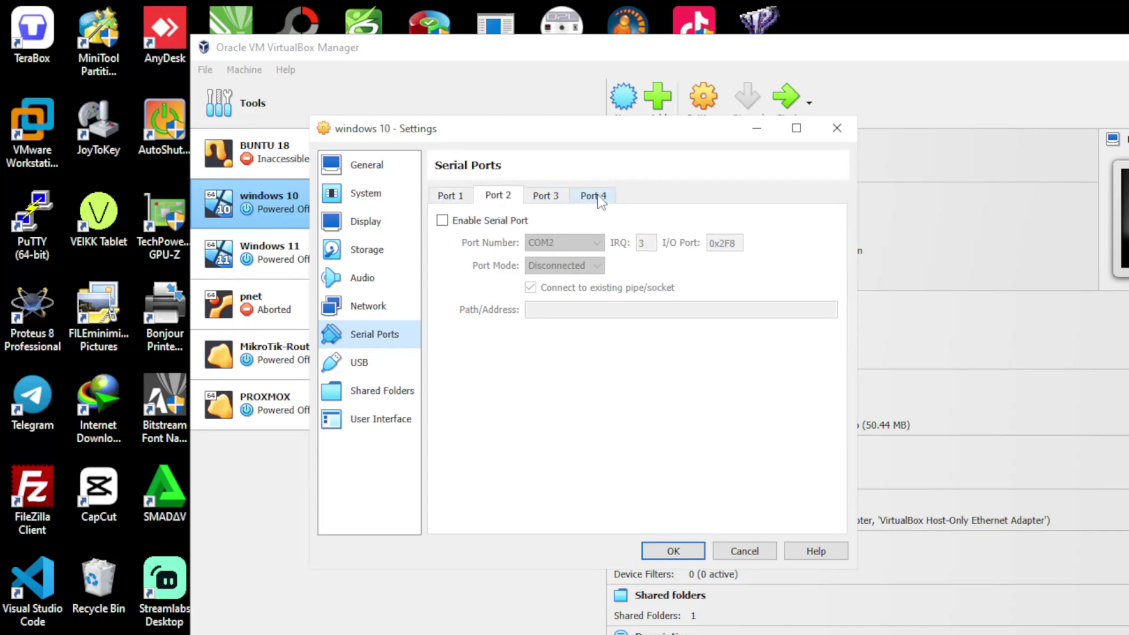
left_click(593, 197)
left_click(452, 200)
left_click(499, 198)
left_click(557, 200)
left_click(599, 200)
left_click(457, 200)
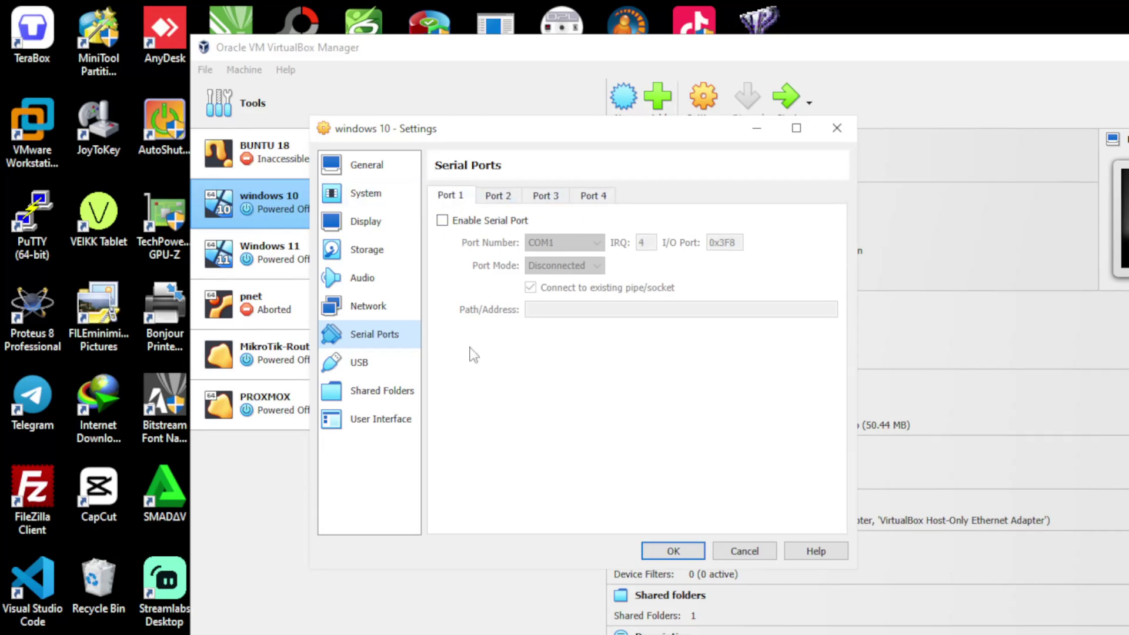
- Switch the virtual machine's USB controller to USB 1.1 (OHCI)
left_click(365, 363)
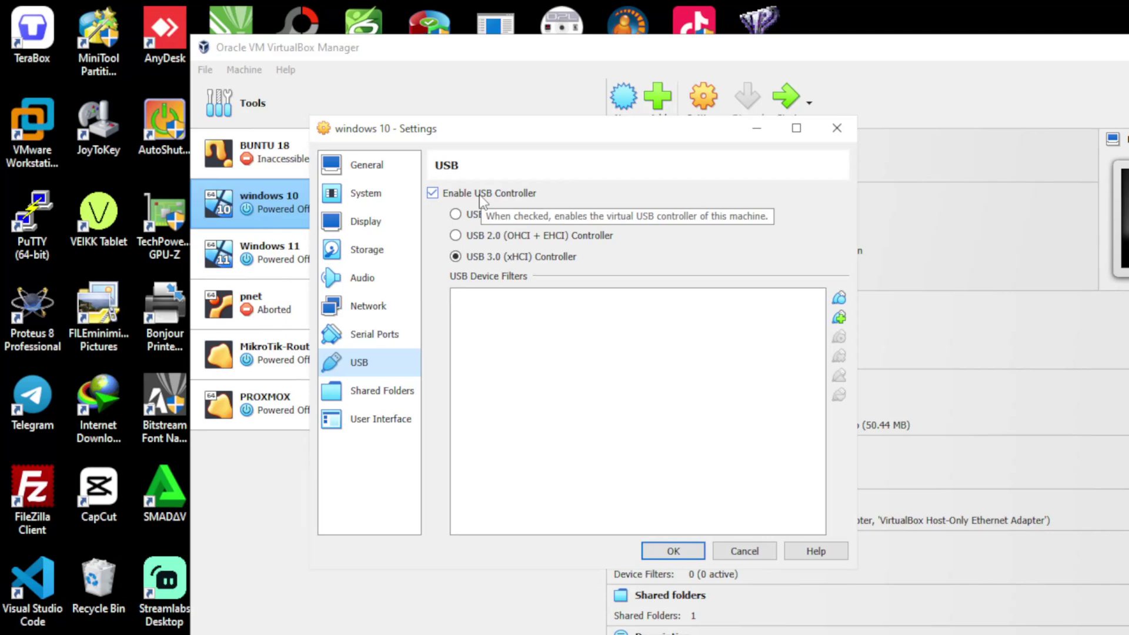
left_click(465, 216)
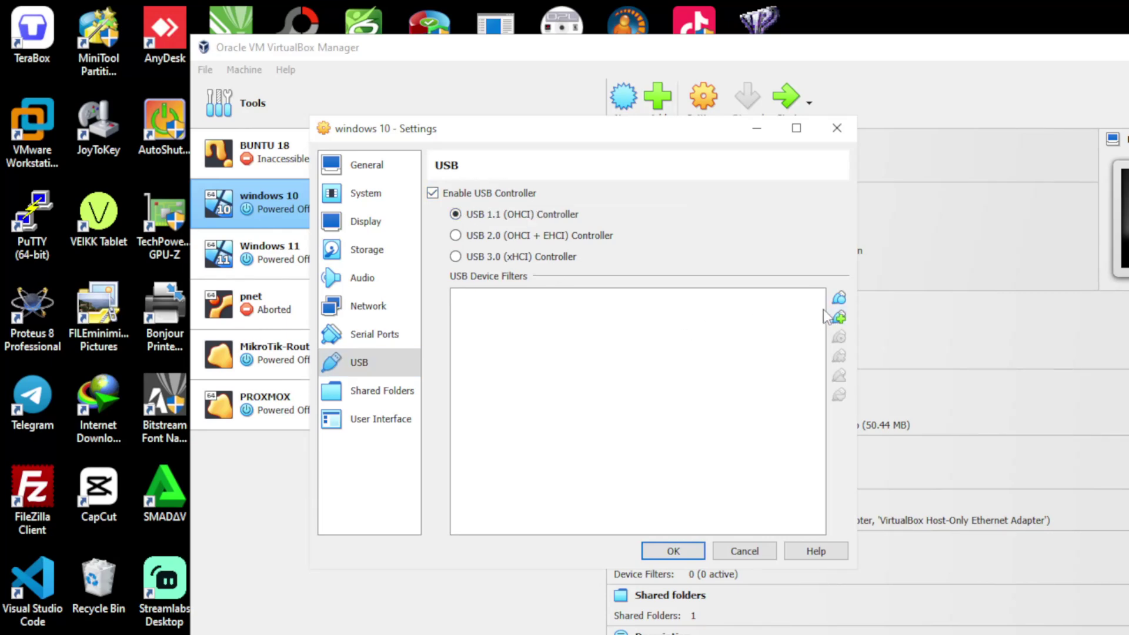
- View the machine's shared folders and the form for adding a share, closing the form without adding one
left_click(351, 394)
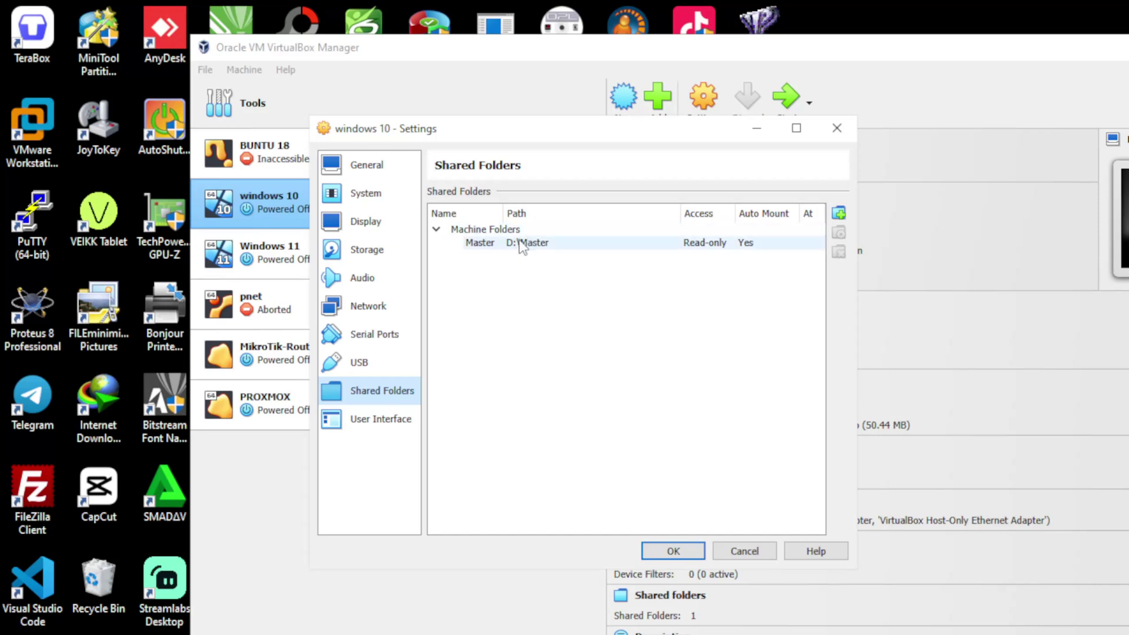
left_click_drag(503, 140, 579, 143)
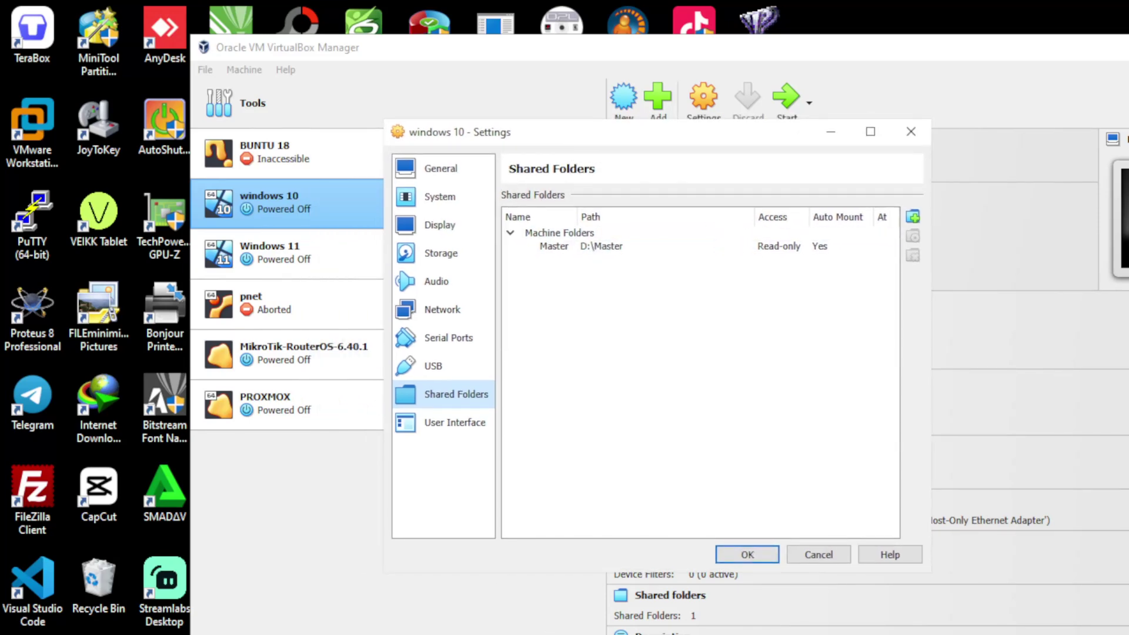
left_click(642, 634)
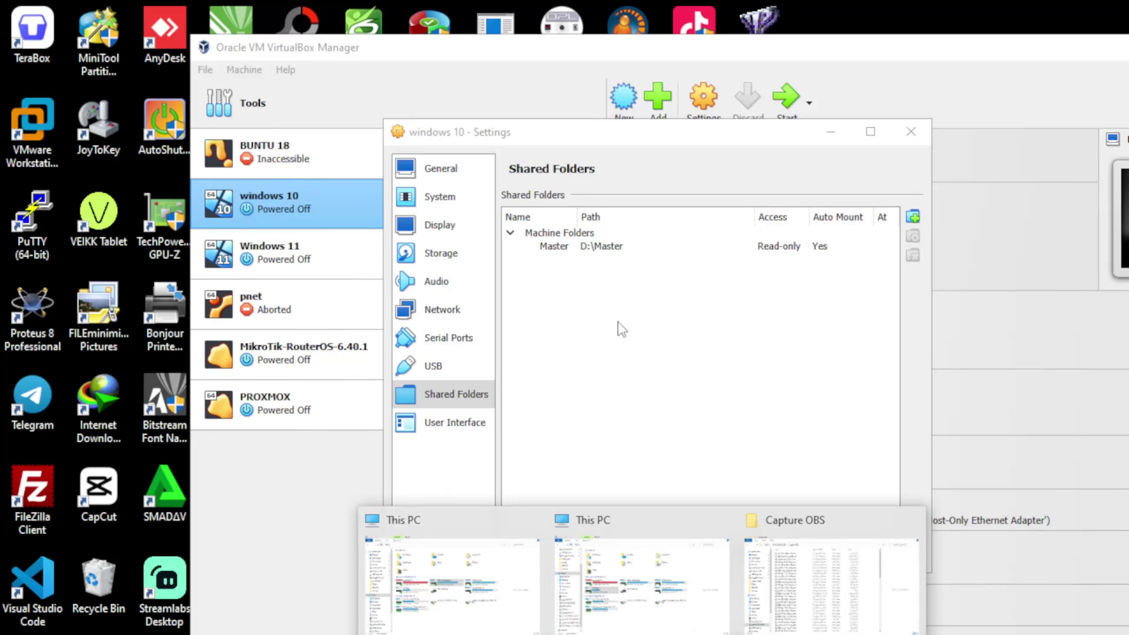
left_click(912, 217)
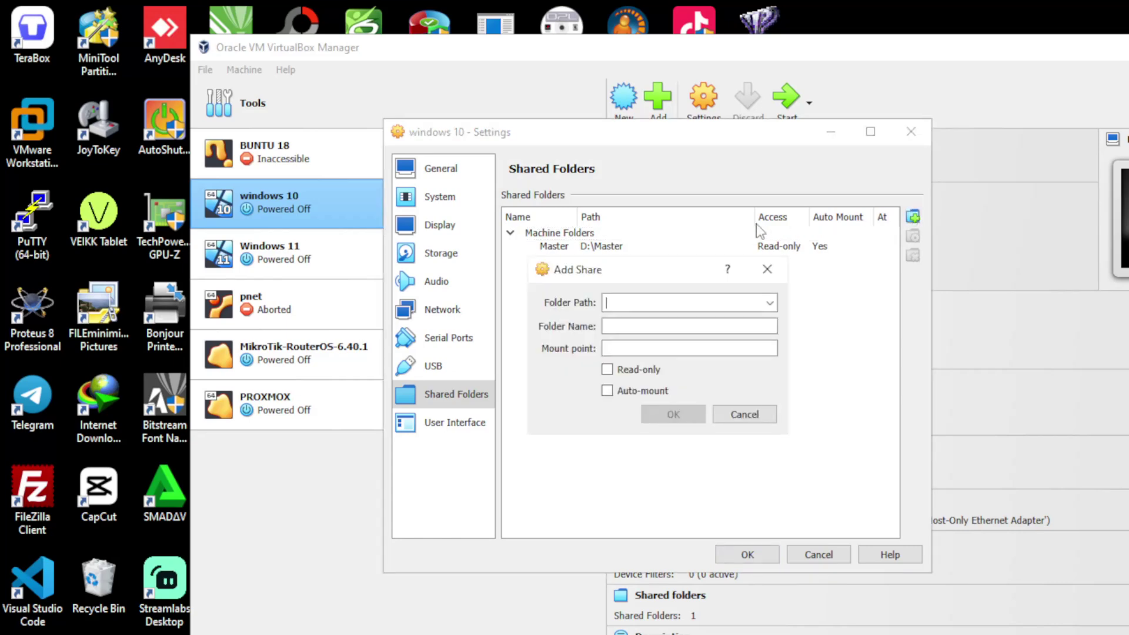
left_click(767, 268)
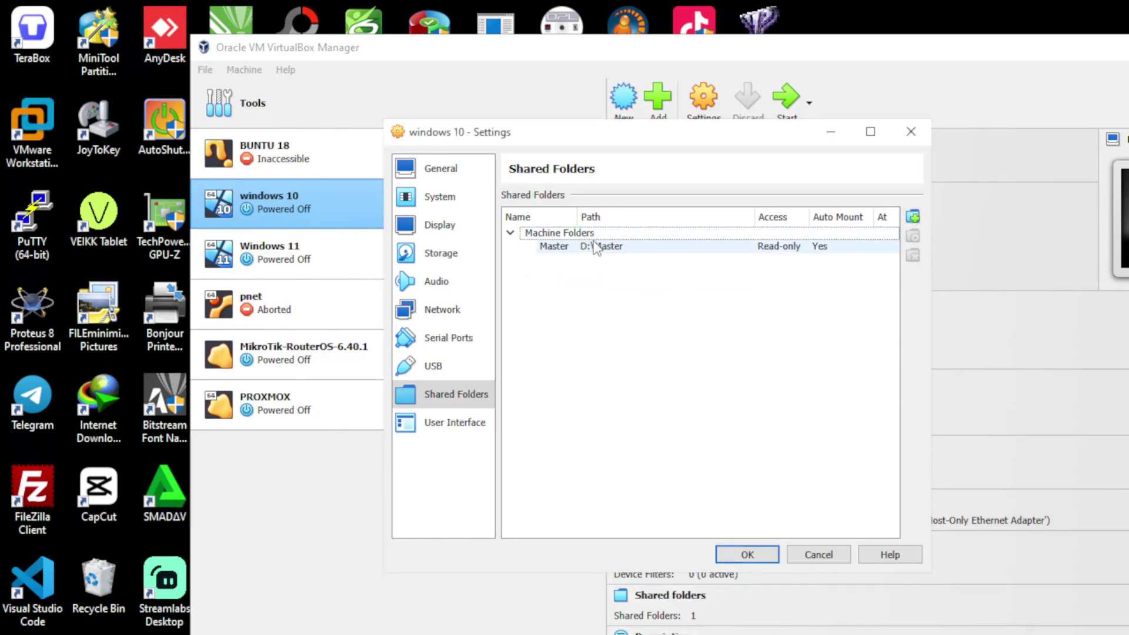
- Switch to File Explorer, view the contents of the D:\Master folder, and minimize the window
left_click(642, 634)
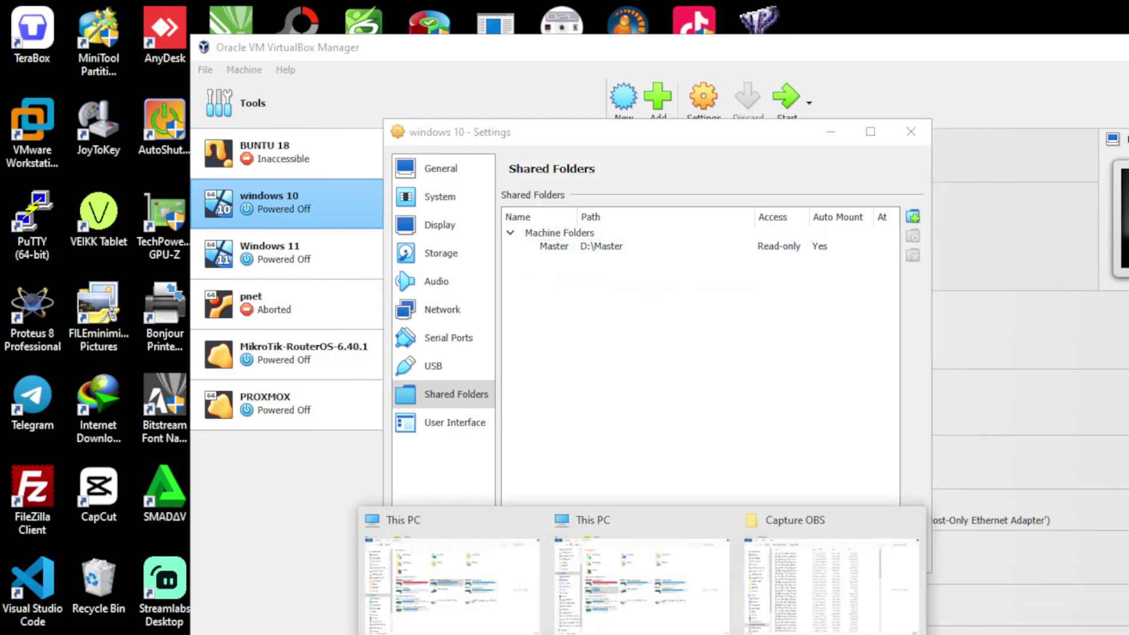
left_click(640, 575)
double_click(509, 301)
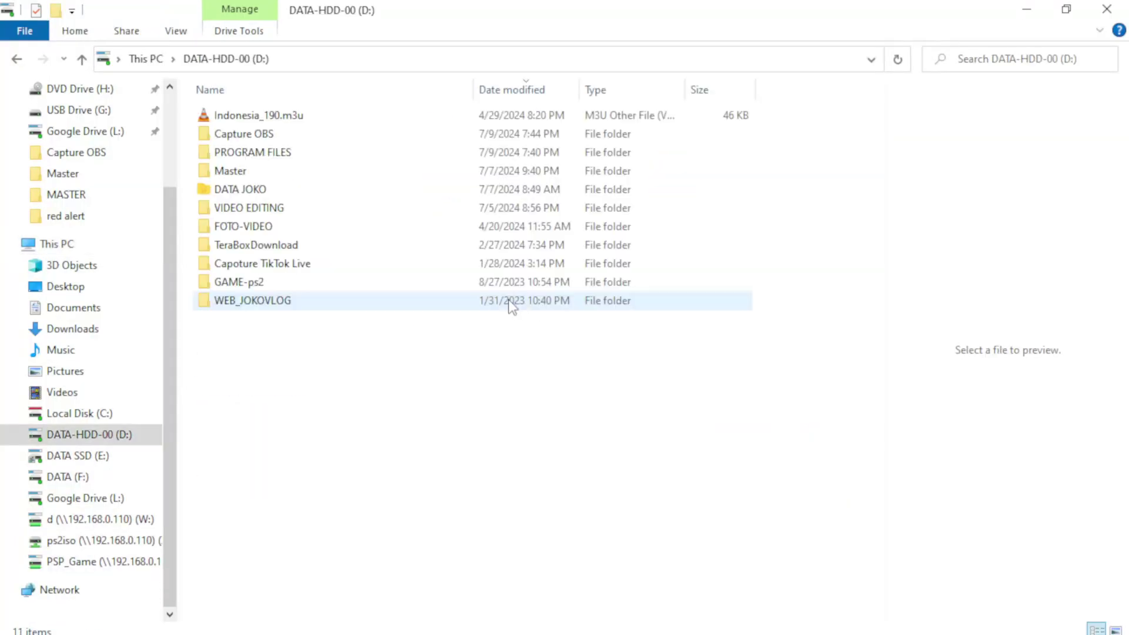
double_click(250, 172)
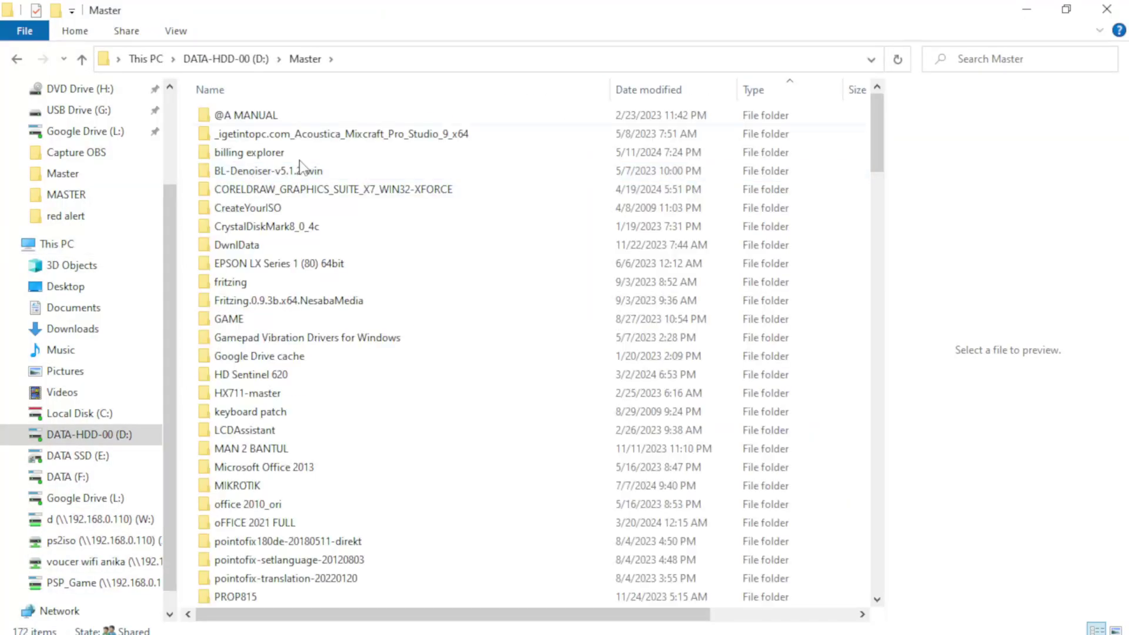
left_click(1028, 10)
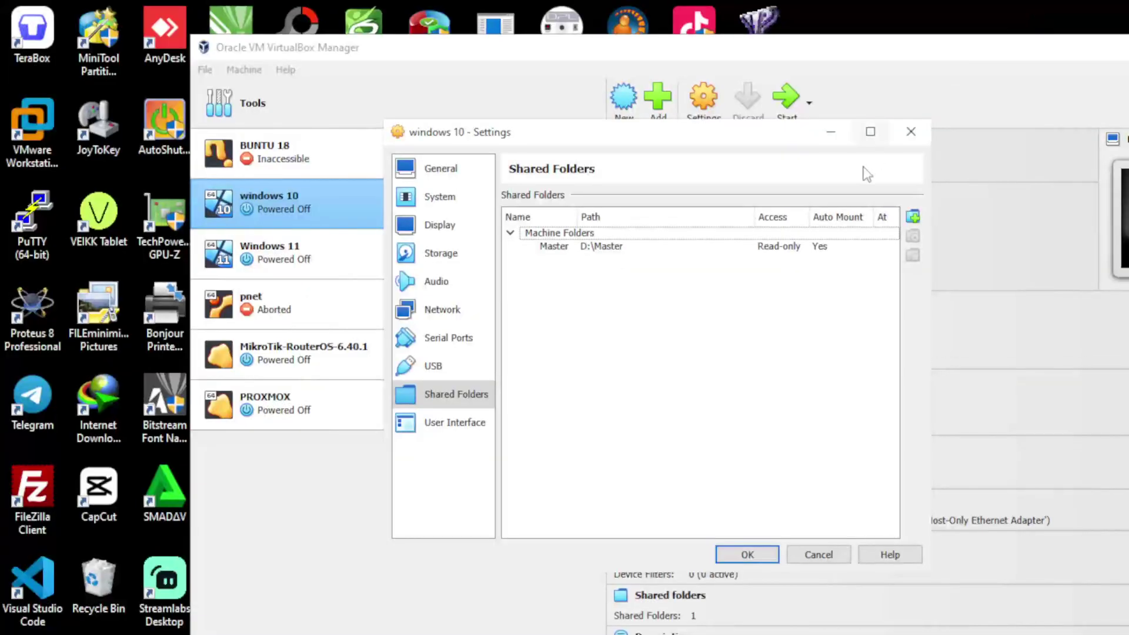
- Open the Master share for editing, toggle its Read-only option, and cancel the edit
left_click(768, 248)
double_click(769, 247)
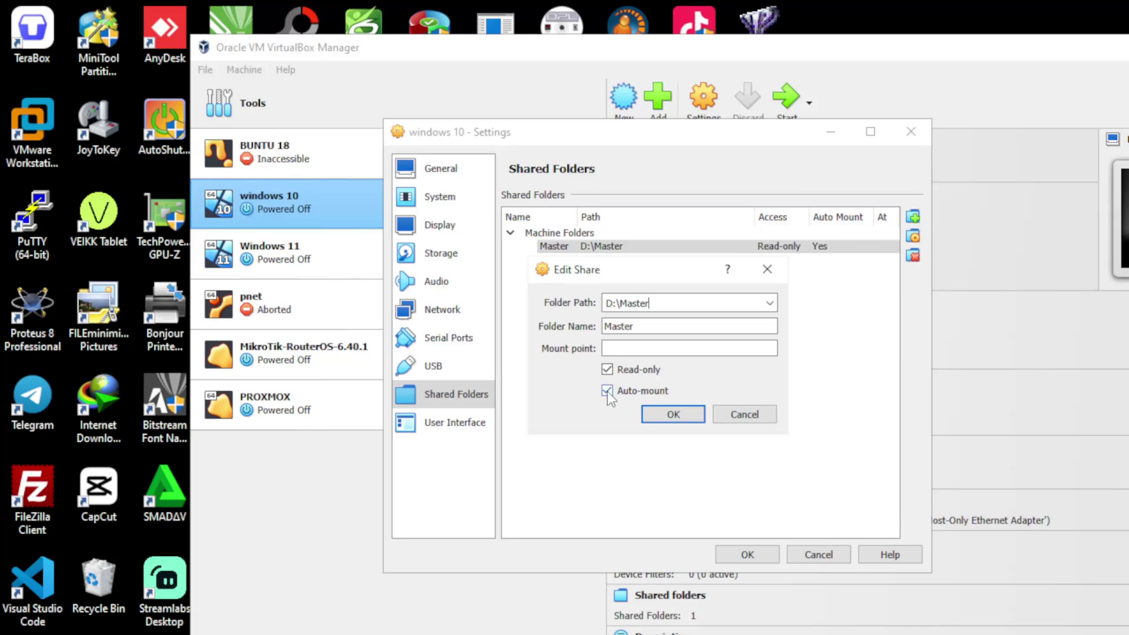
left_click(607, 371)
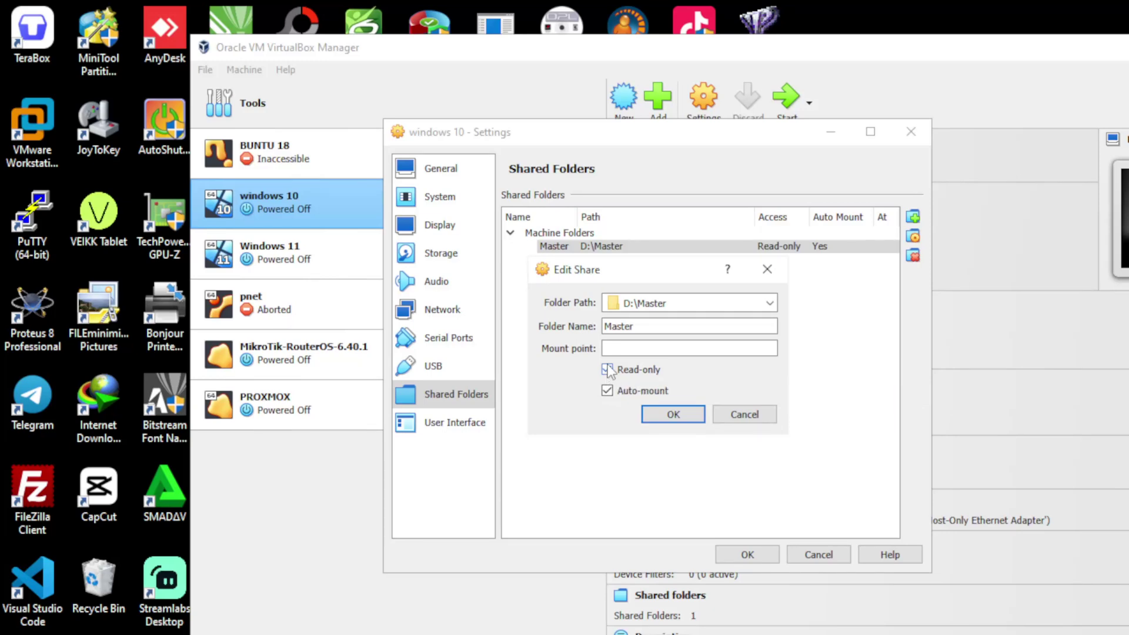
left_click(608, 370)
left_click(608, 371)
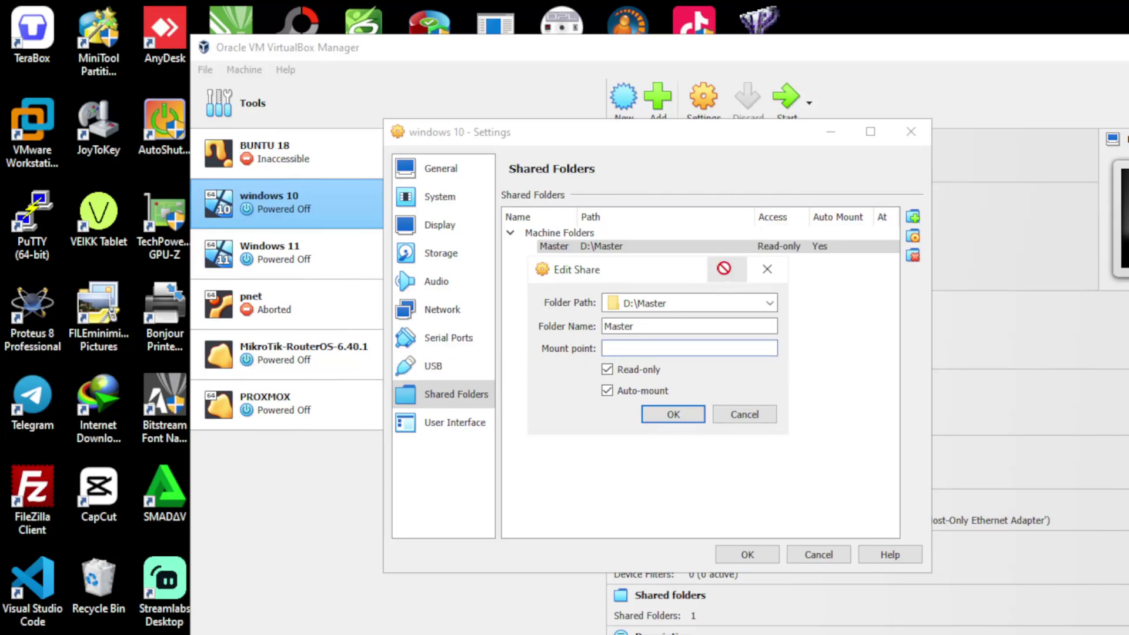
left_click(754, 412)
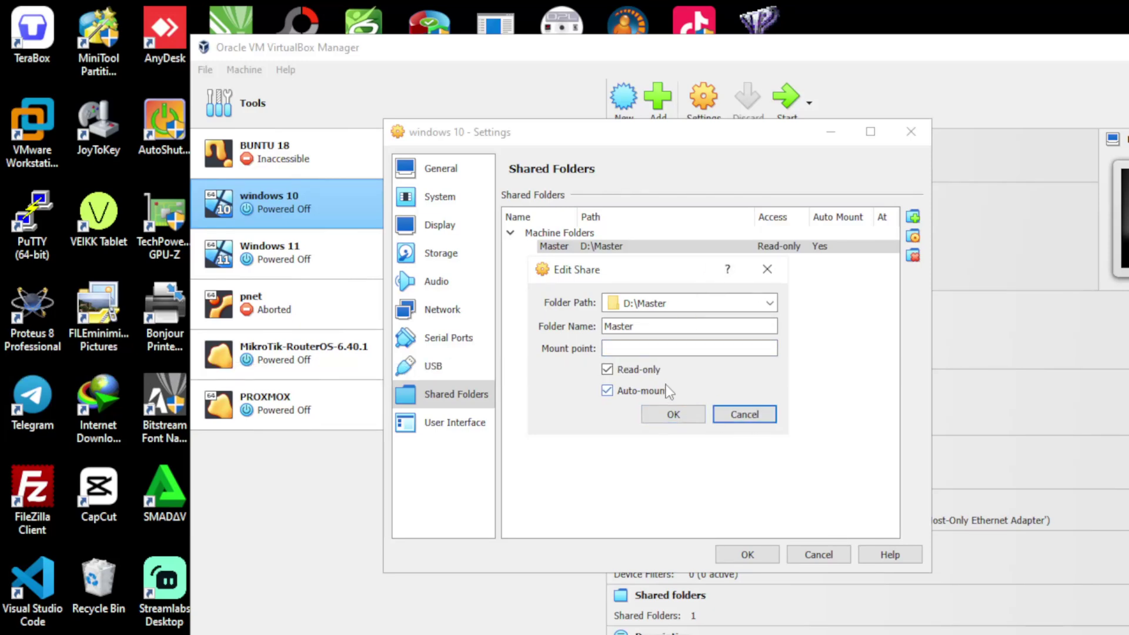
left_click(719, 415)
- Try the Full-screen and Scaled visual states in the User Interface settings, and return to Normal (window)
left_click(442, 431)
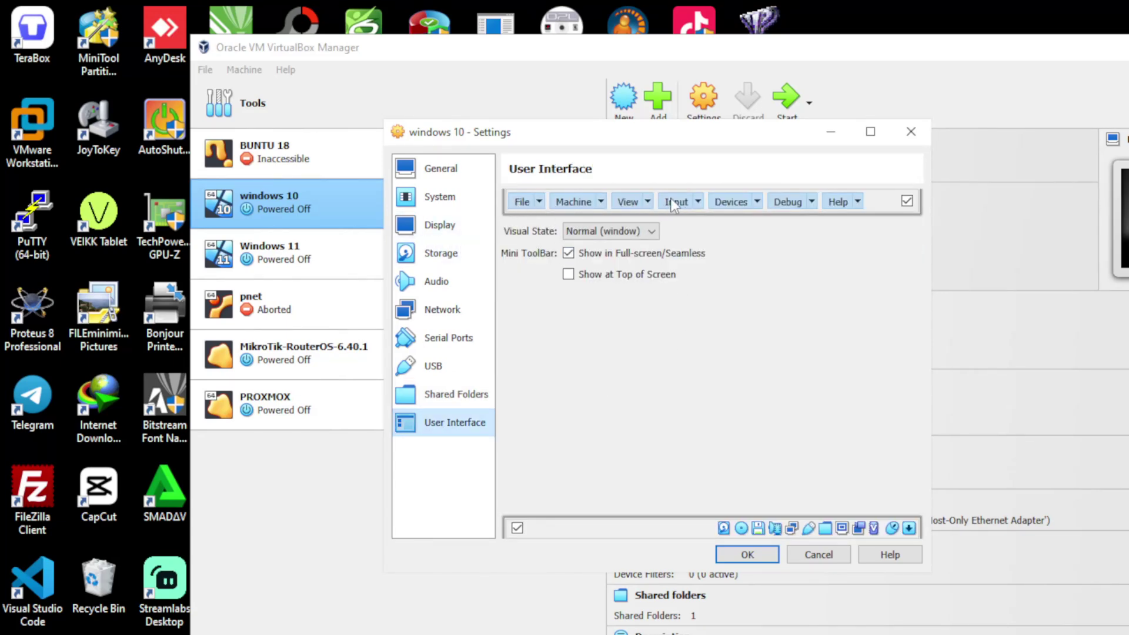
left_click(632, 232)
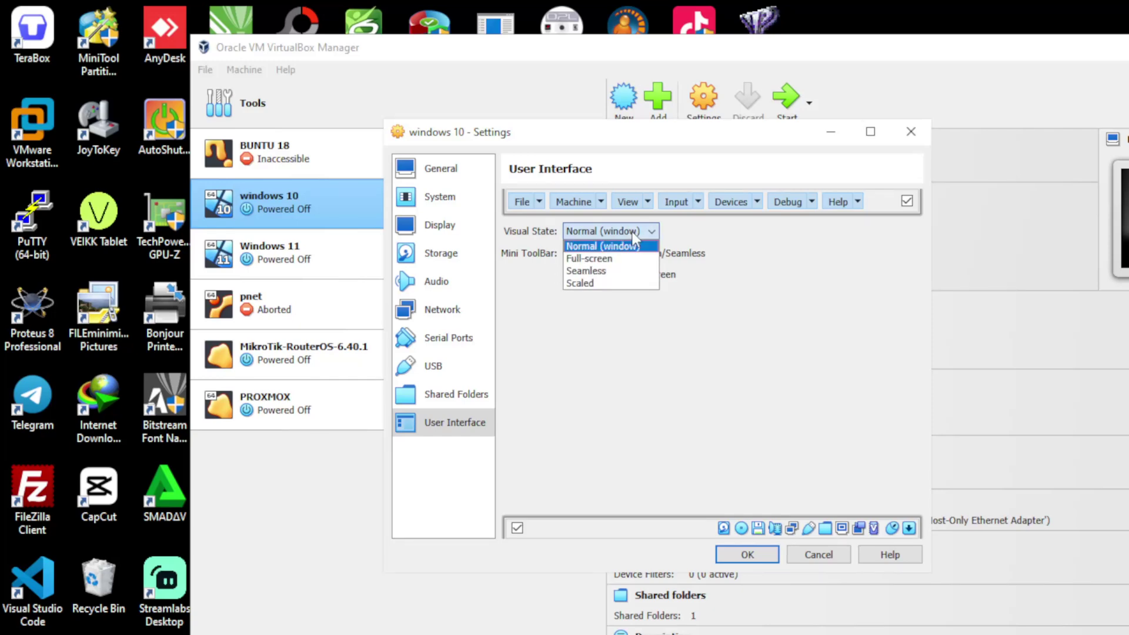
left_click(614, 258)
left_click(619, 234)
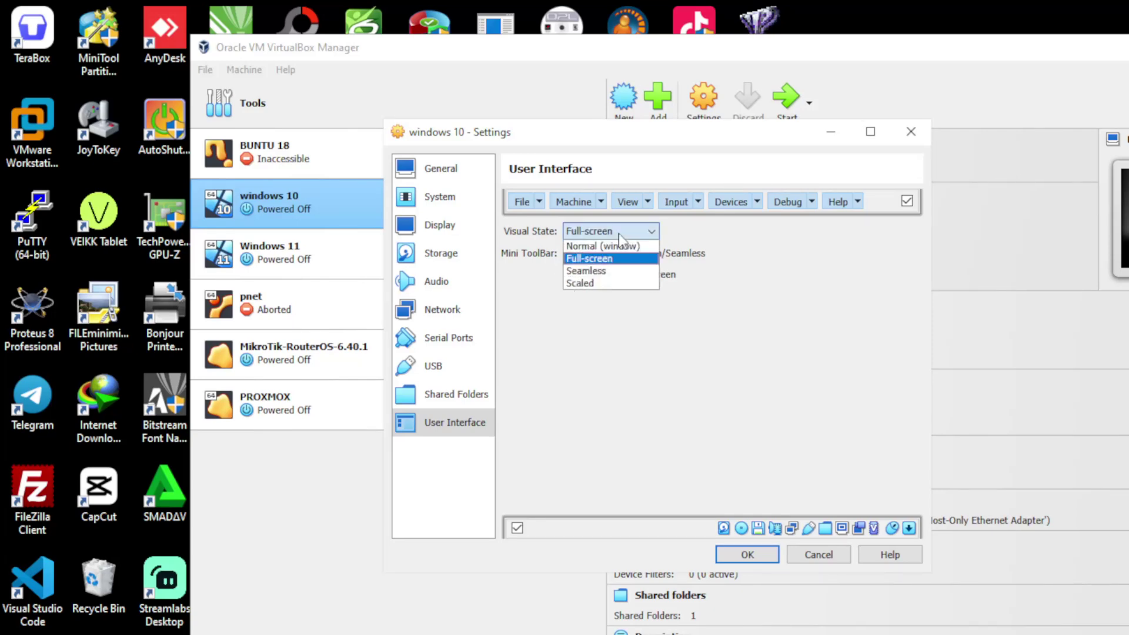
left_click(606, 234)
left_click(604, 234)
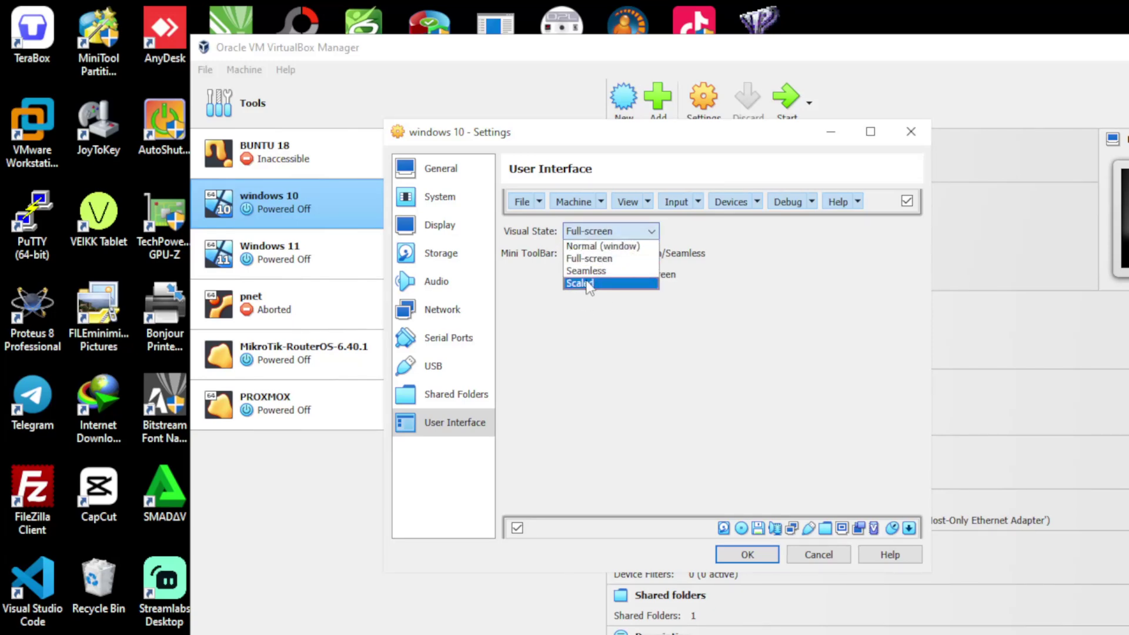
left_click(585, 283)
left_click(602, 234)
left_click(600, 245)
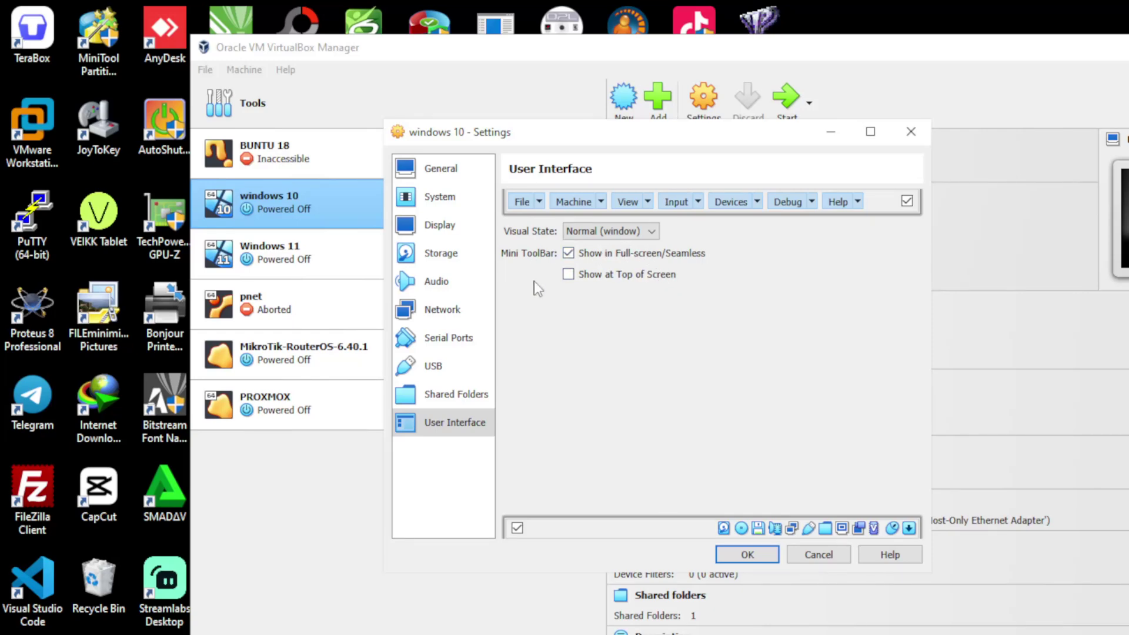
- Close the windows 10 machine's settings and discard the changes
left_click(911, 132)
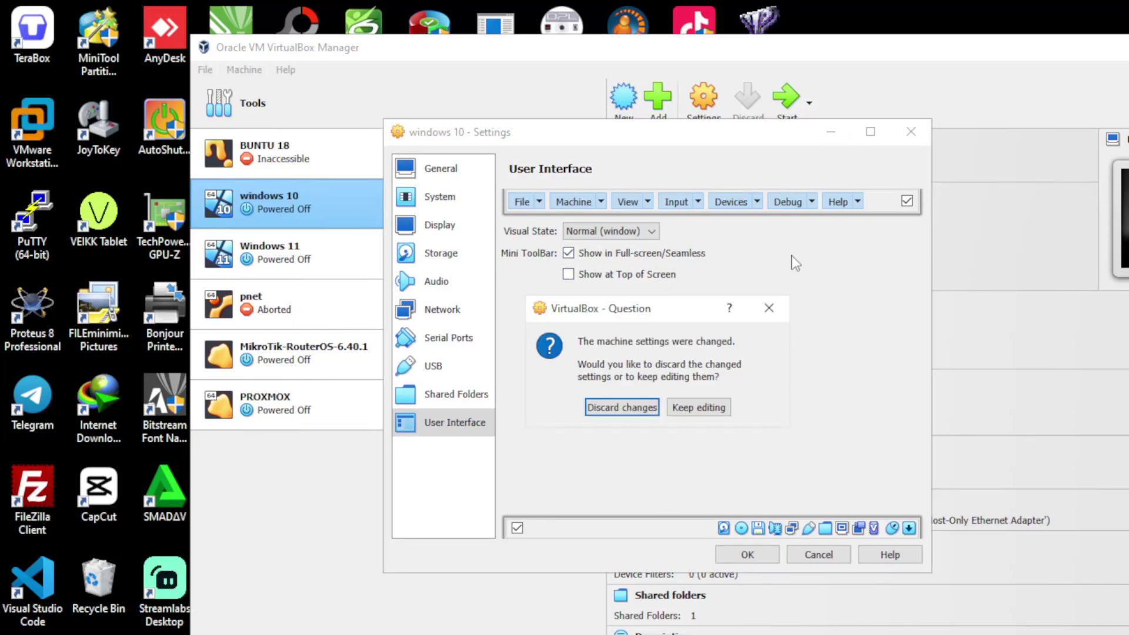
left_click(622, 407)
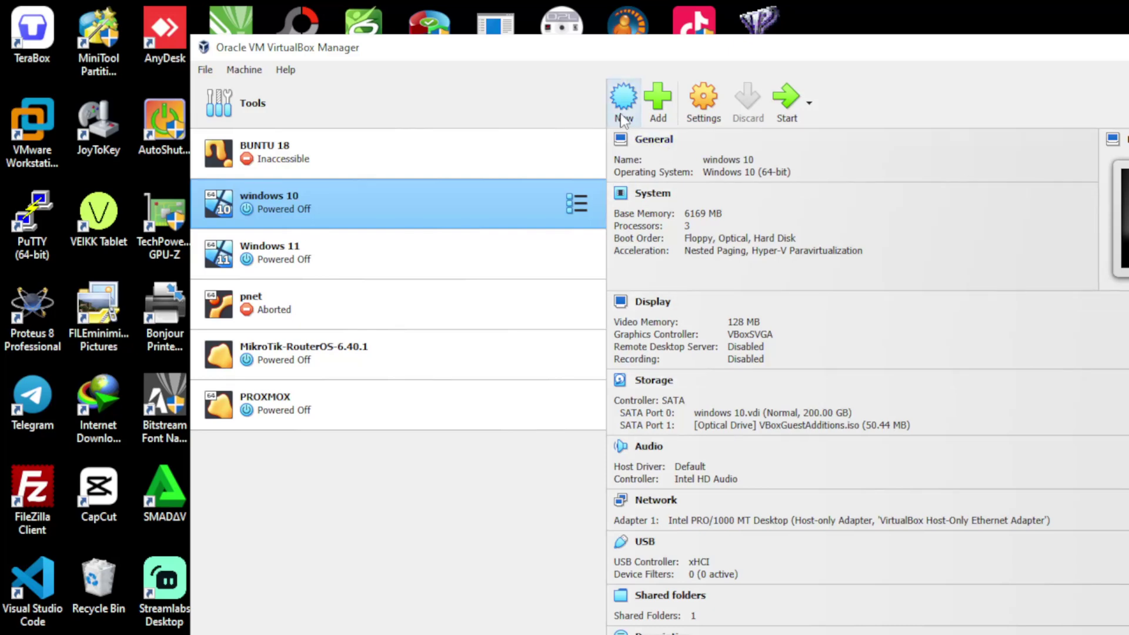
- View the start modes available for the windows 10 machine, close the list, and display the Windows 11 machine's details
left_click(810, 106)
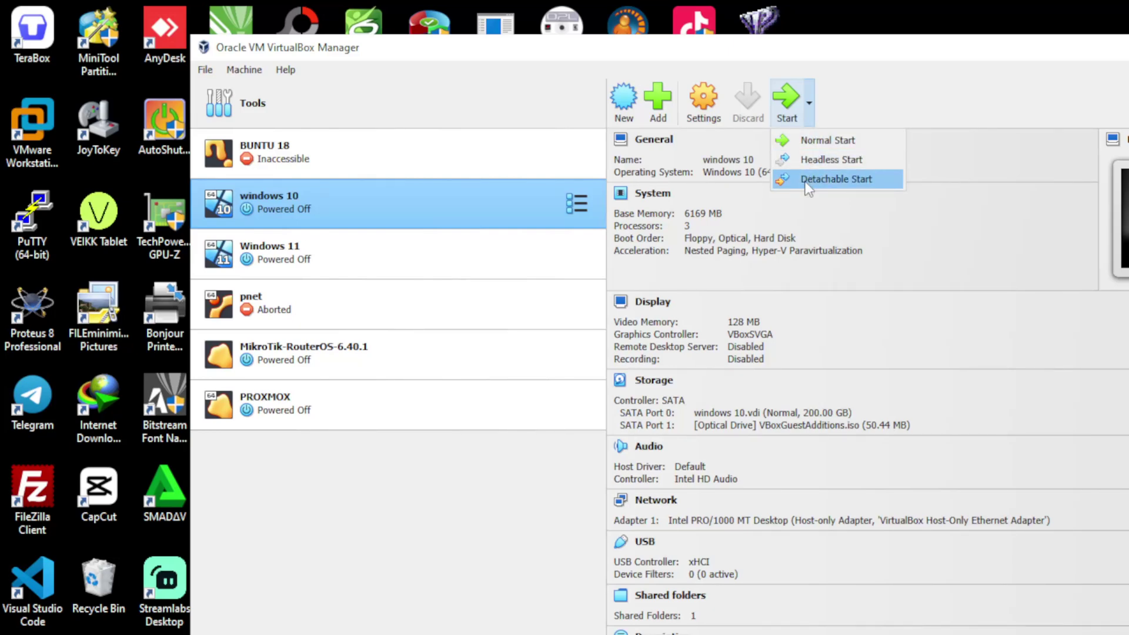
left_click(729, 221)
left_click(294, 241)
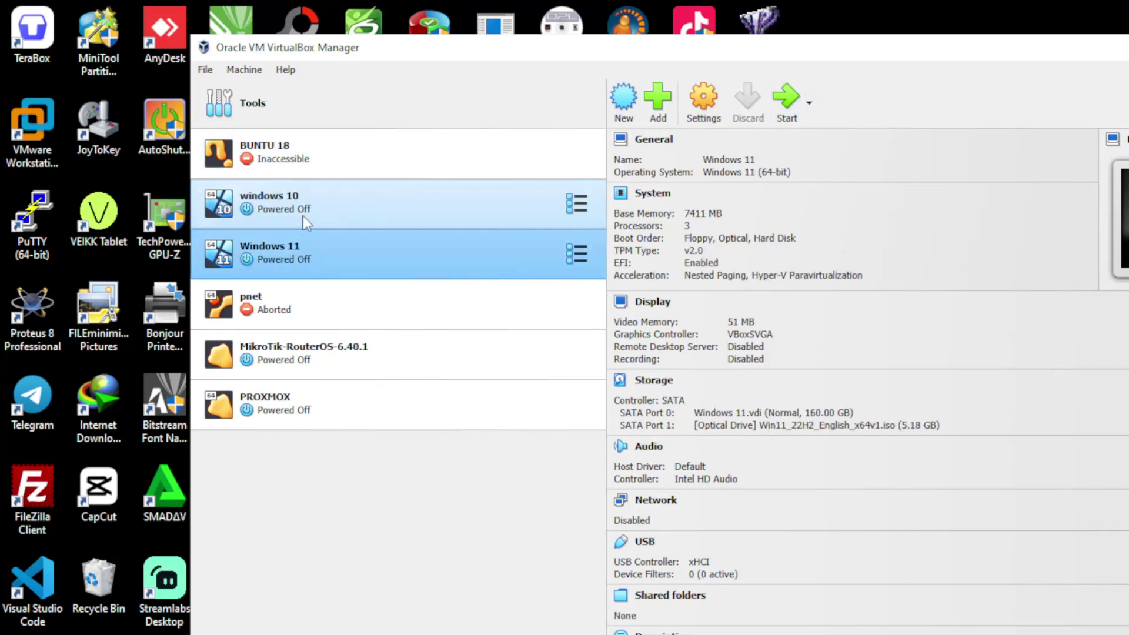
- Select the windows 10 machine and review its summary from General through System, Display, Storage and Network to Description
left_click(412, 206)
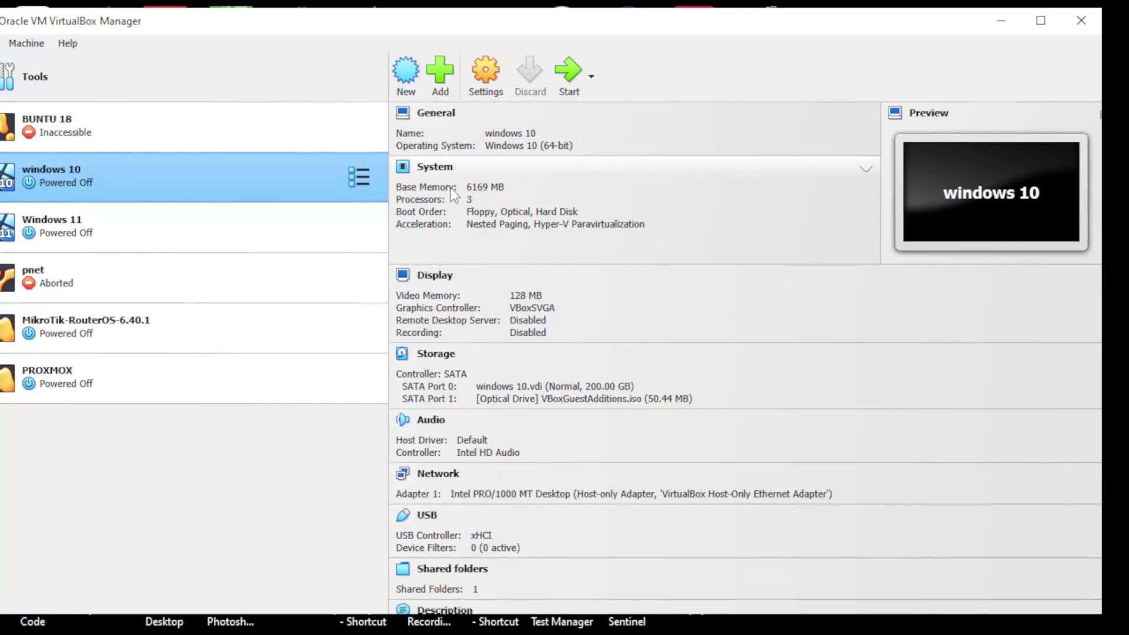
left_click(865, 171)
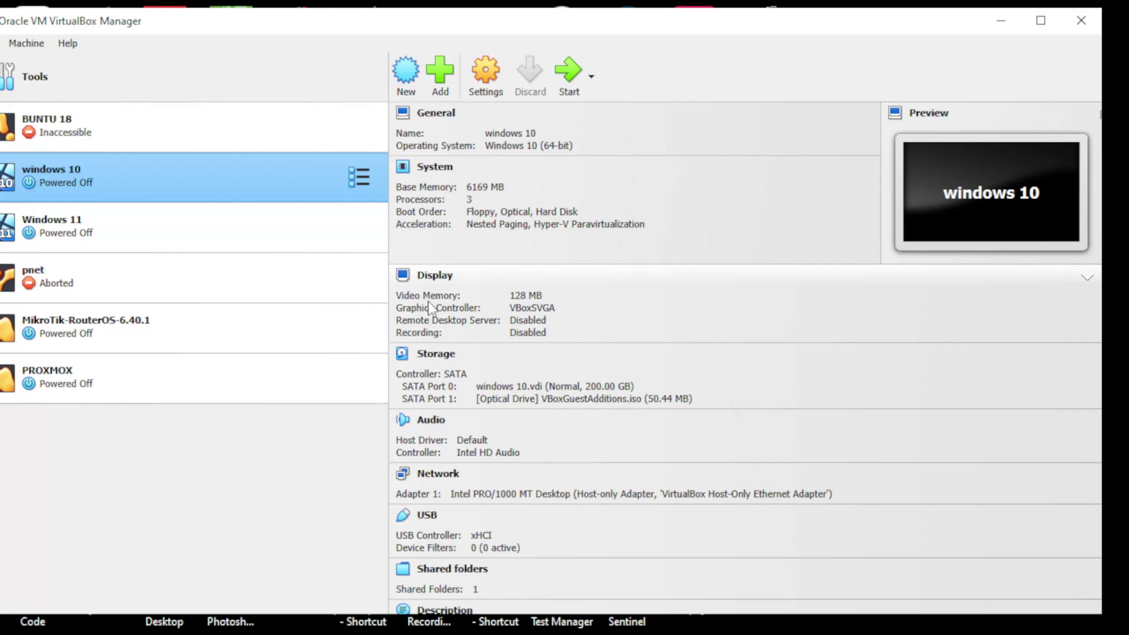
scroll(505, 467, "down", 1)
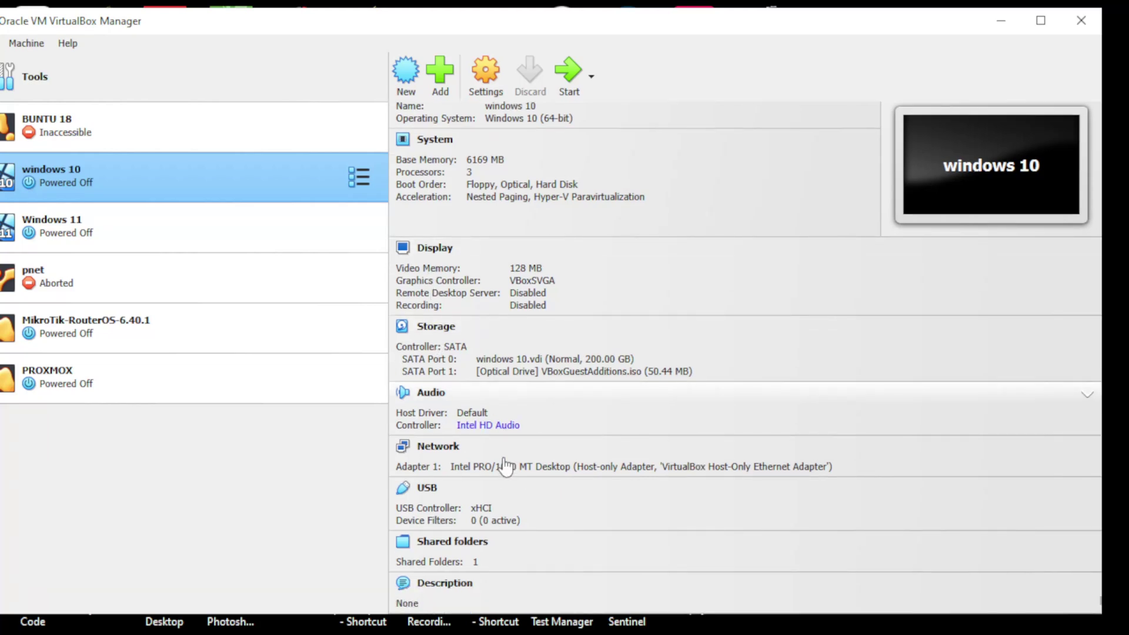
scroll(505, 468, "up", 1)
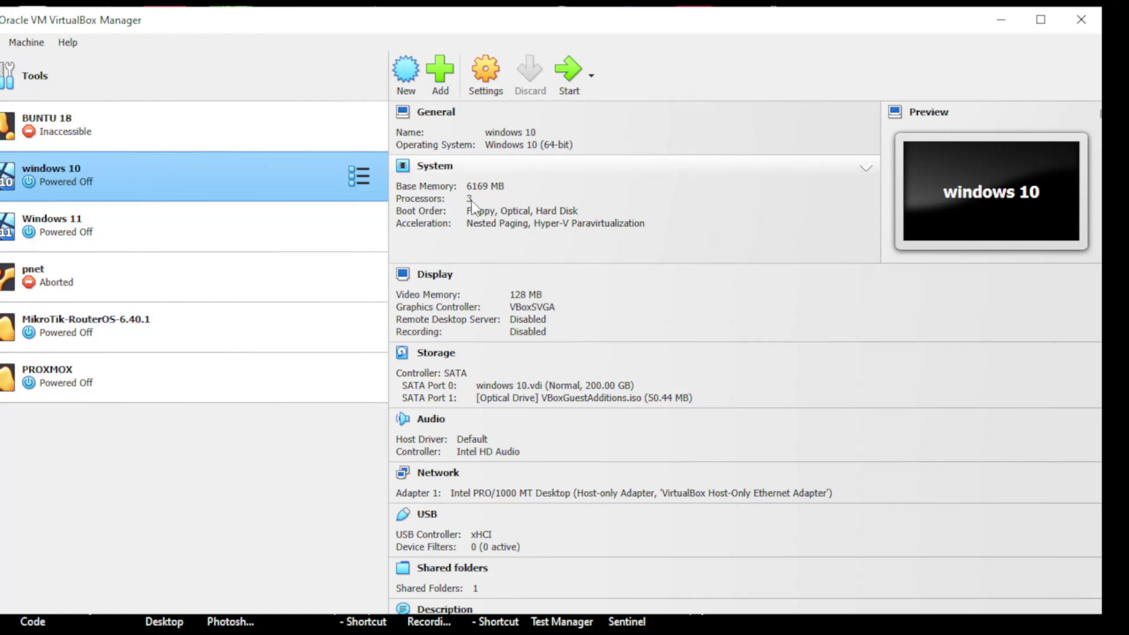
- Review the summaries of the Windows 11 and MikroTik-RouterOS-6.40.1 machines, maximizing the manager window for the latter
left_click(71, 232)
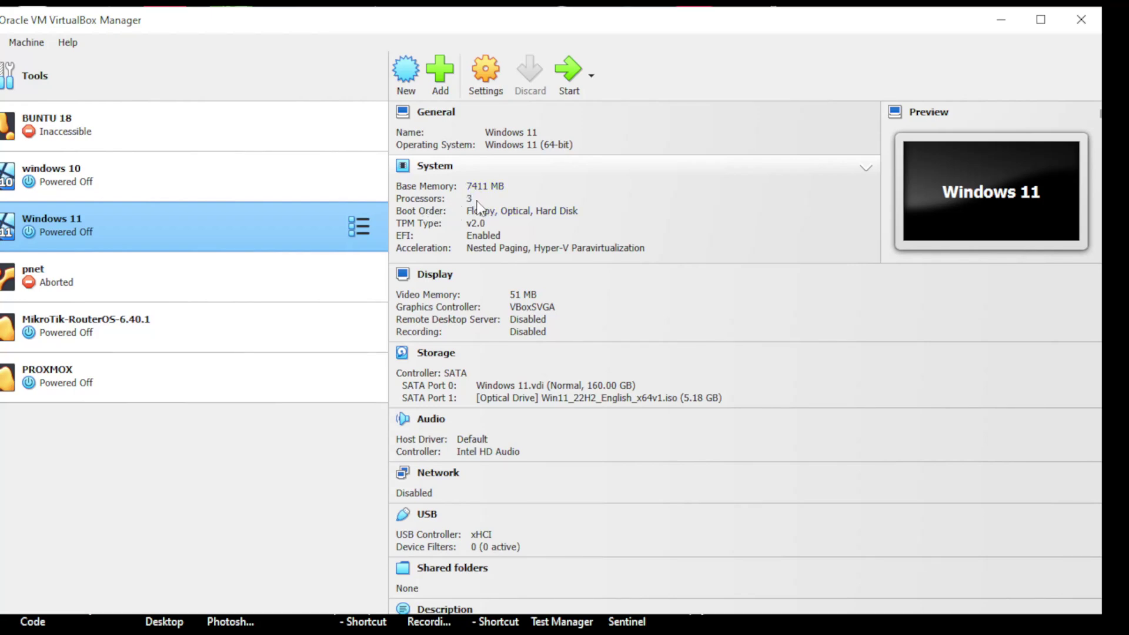
left_click(98, 331)
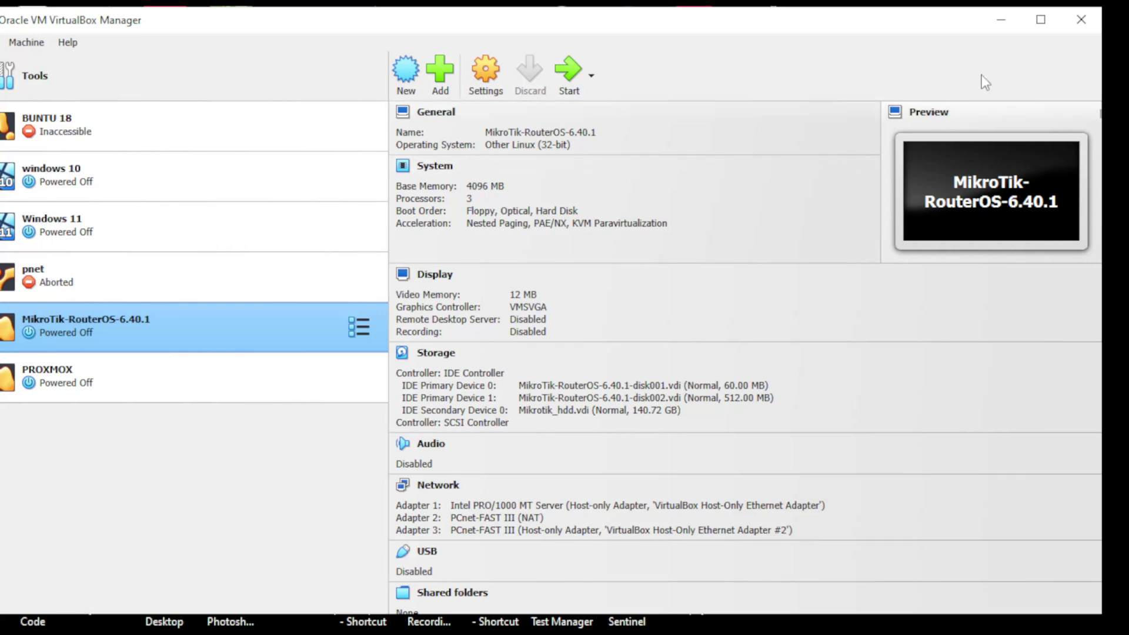
left_click(1040, 21)
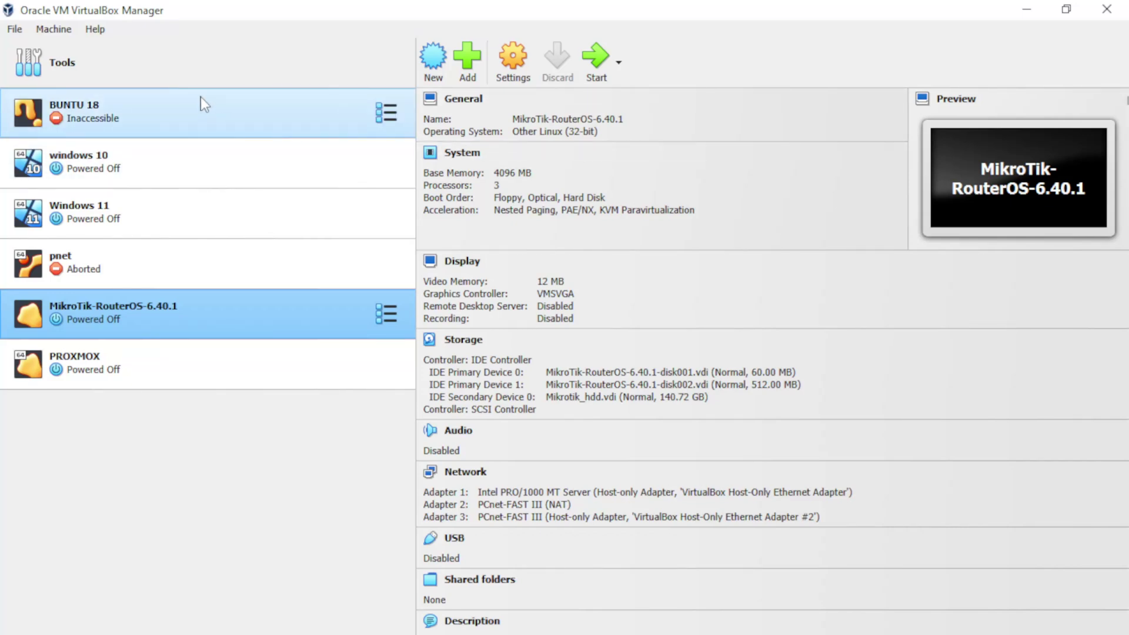
scroll(625, 463, "down", 1)
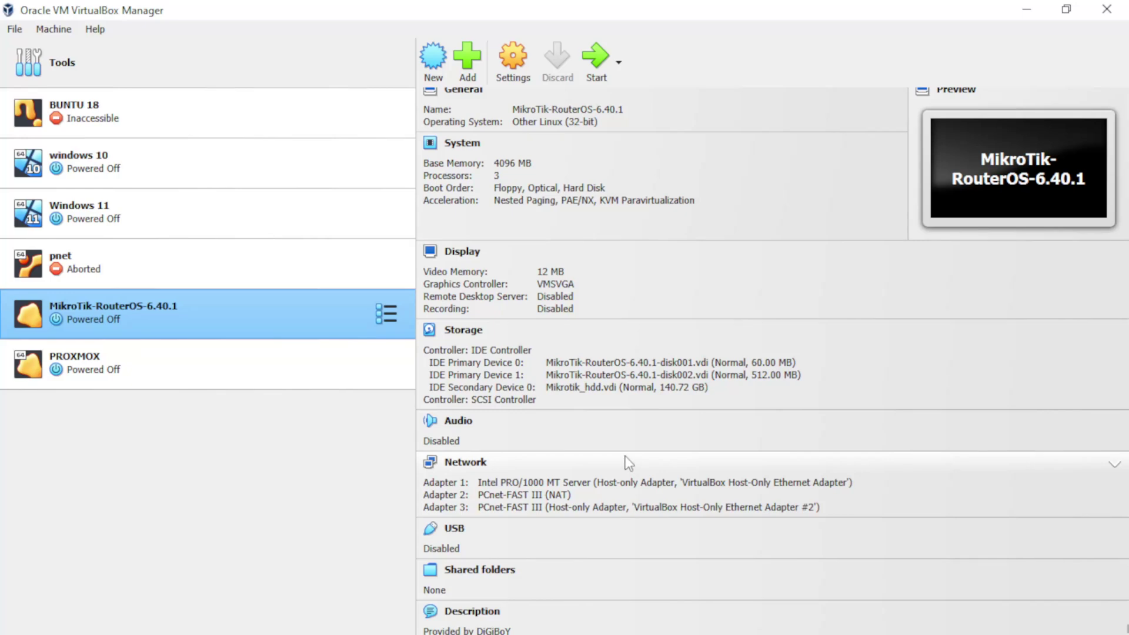